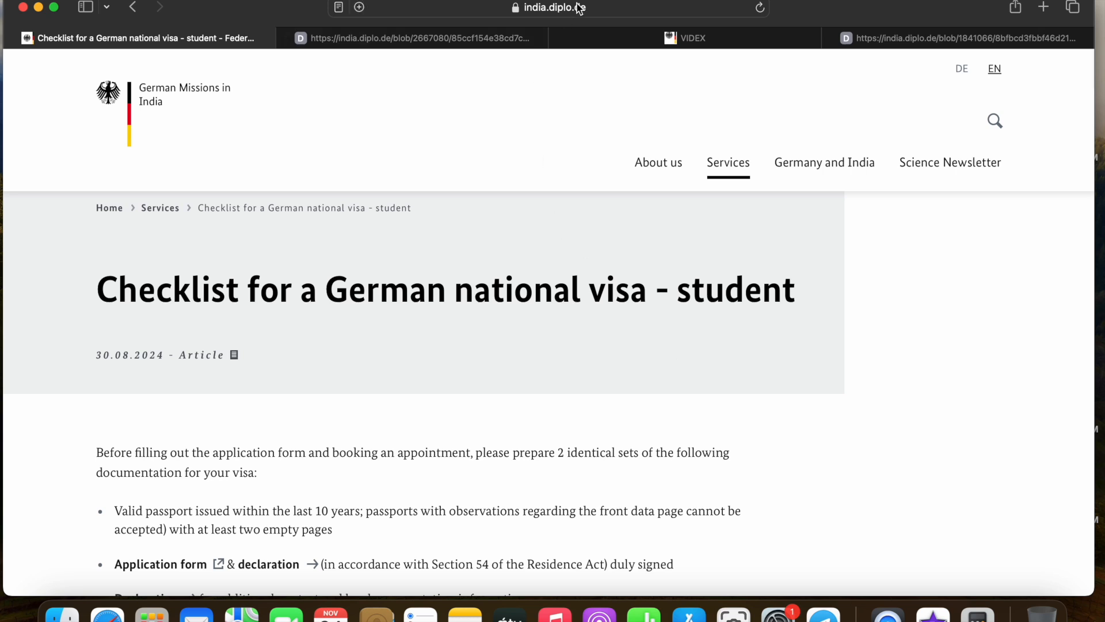
Switch to the student visa checklist PDF and scroll through its required-documents table
scroll(481, 234, "down", 1)
scroll(481, 234, "down", 3)
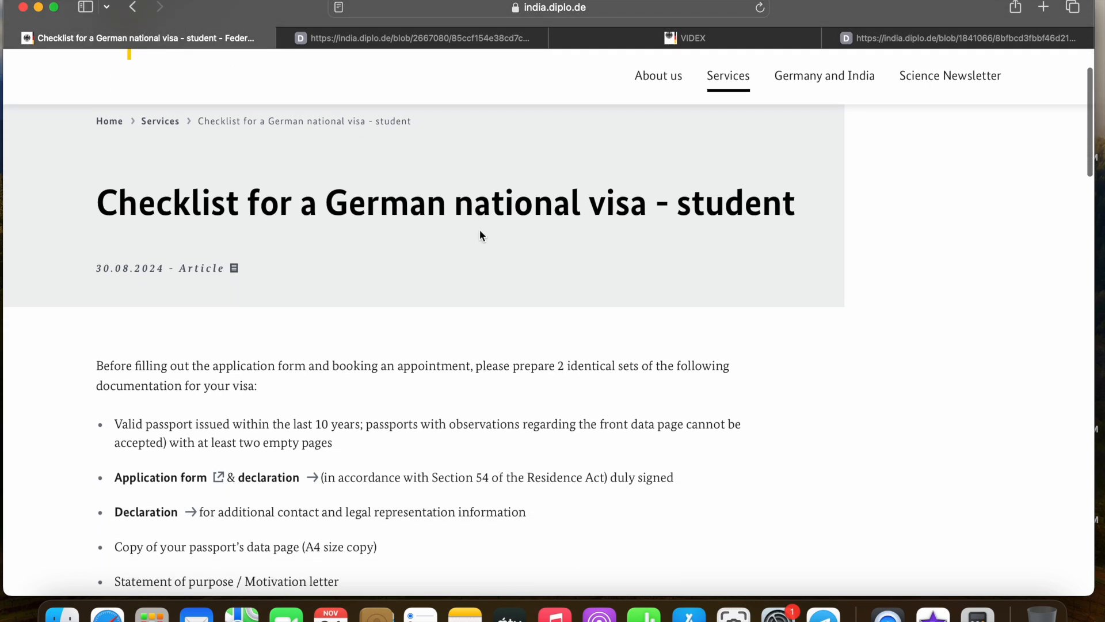
scroll(277, 260, "down", 2)
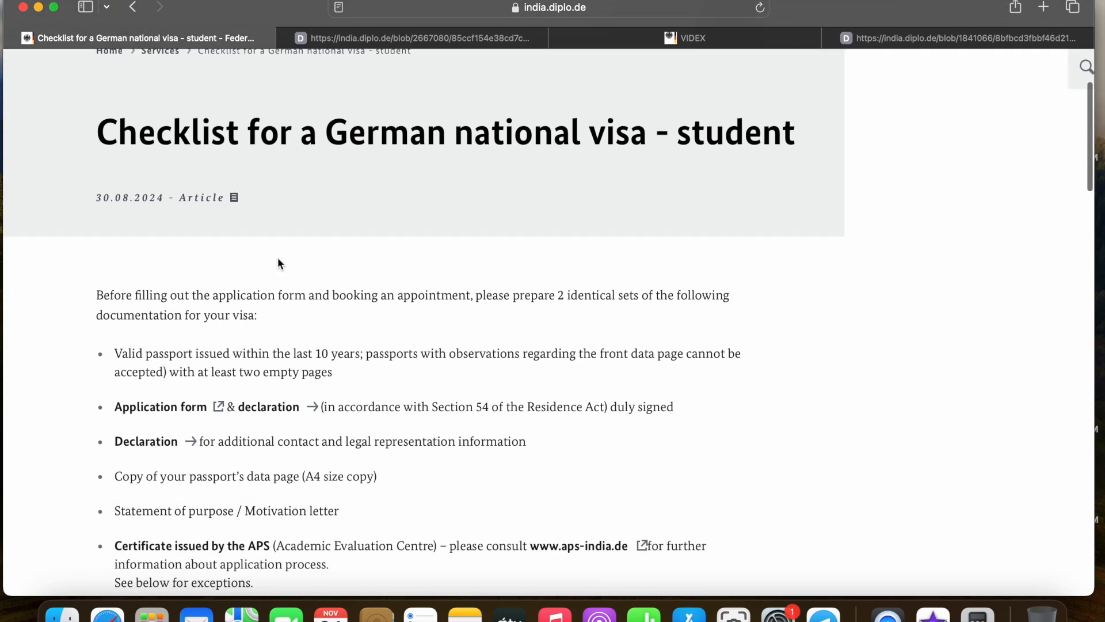
scroll(364, 323, "down", 20)
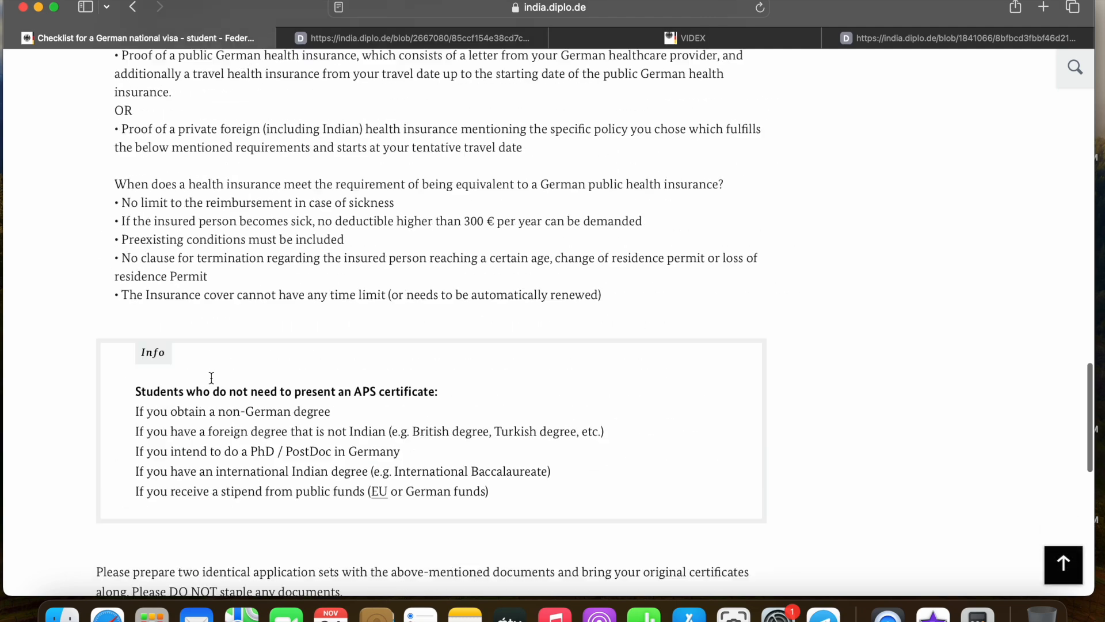
scroll(212, 378, "down", 6)
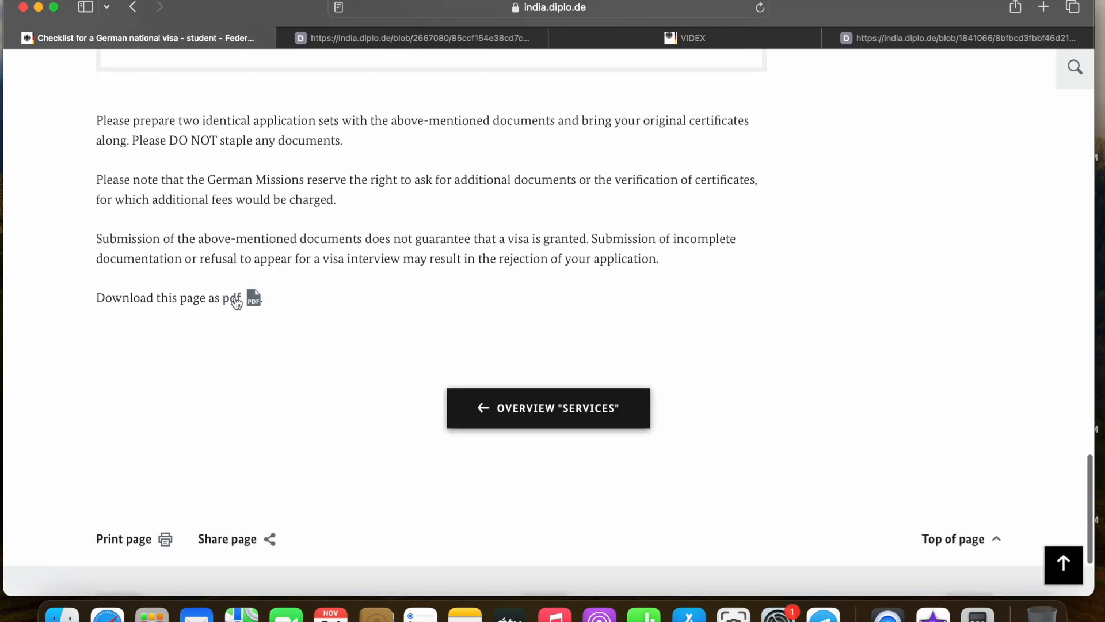
left_click(367, 38)
scroll(549, 310, "down", 1)
scroll(569, 304, "down", 4)
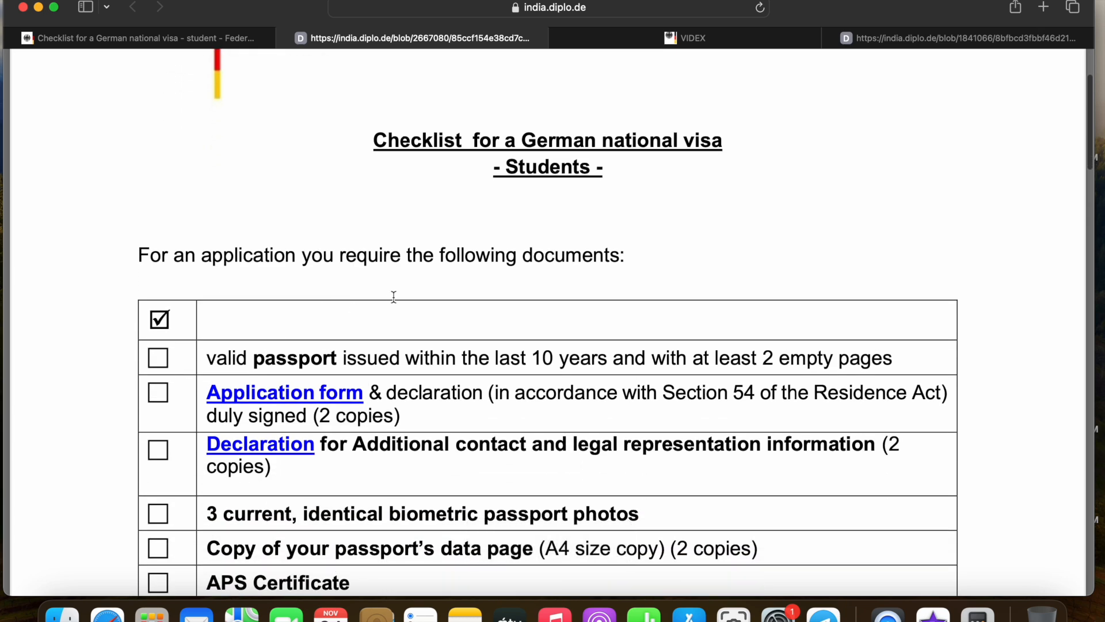
scroll(386, 297, "down", 1)
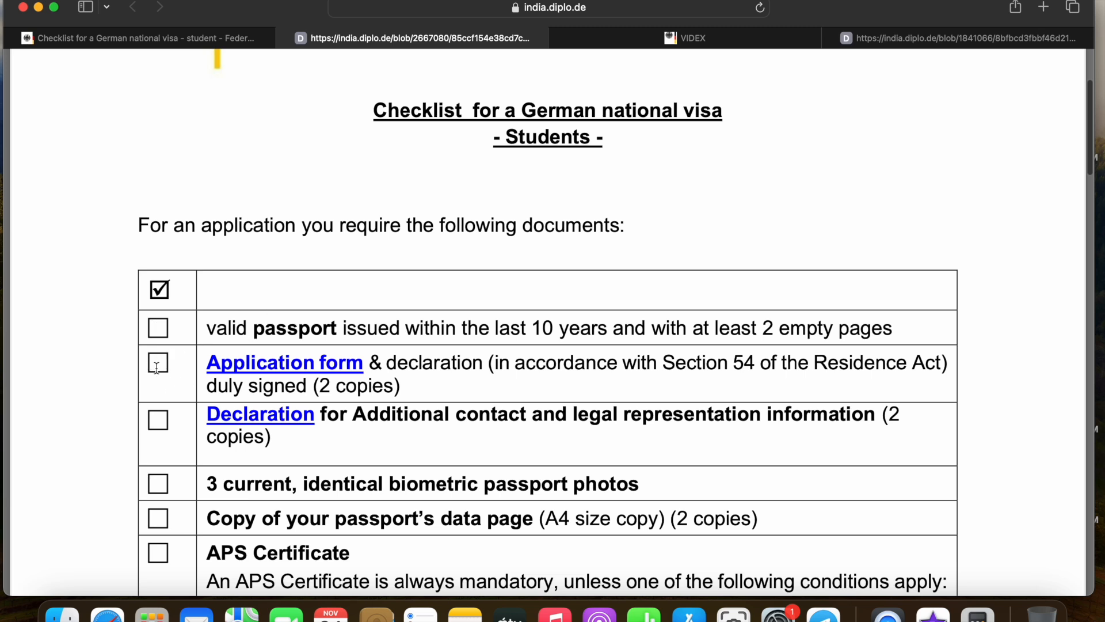
Open the VIDEX application form and set its language to English
left_click(321, 366)
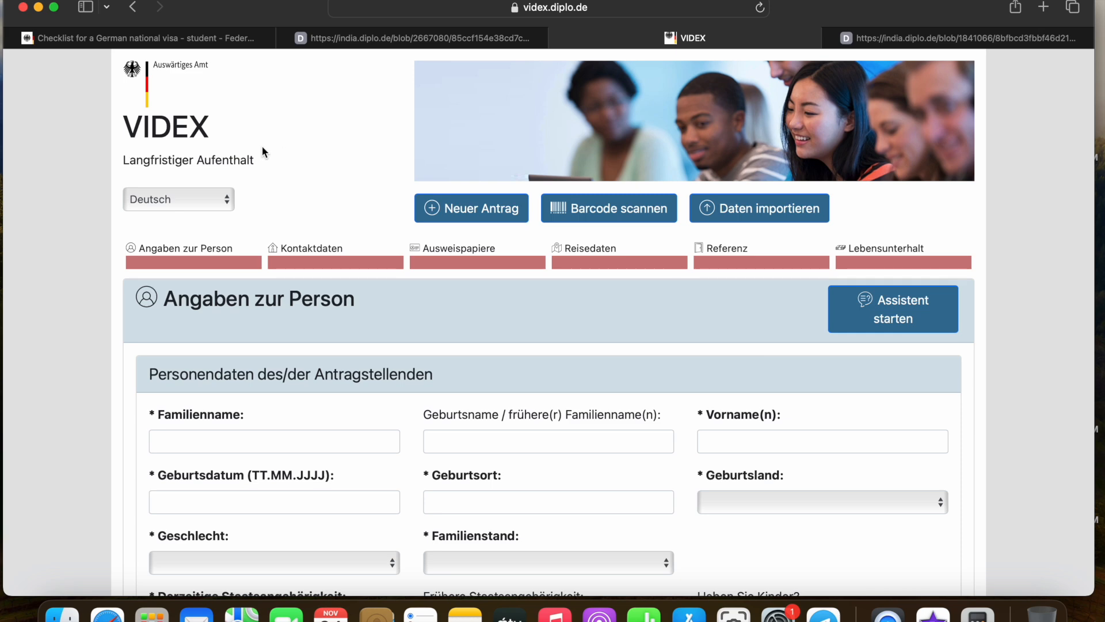
left_click(226, 199)
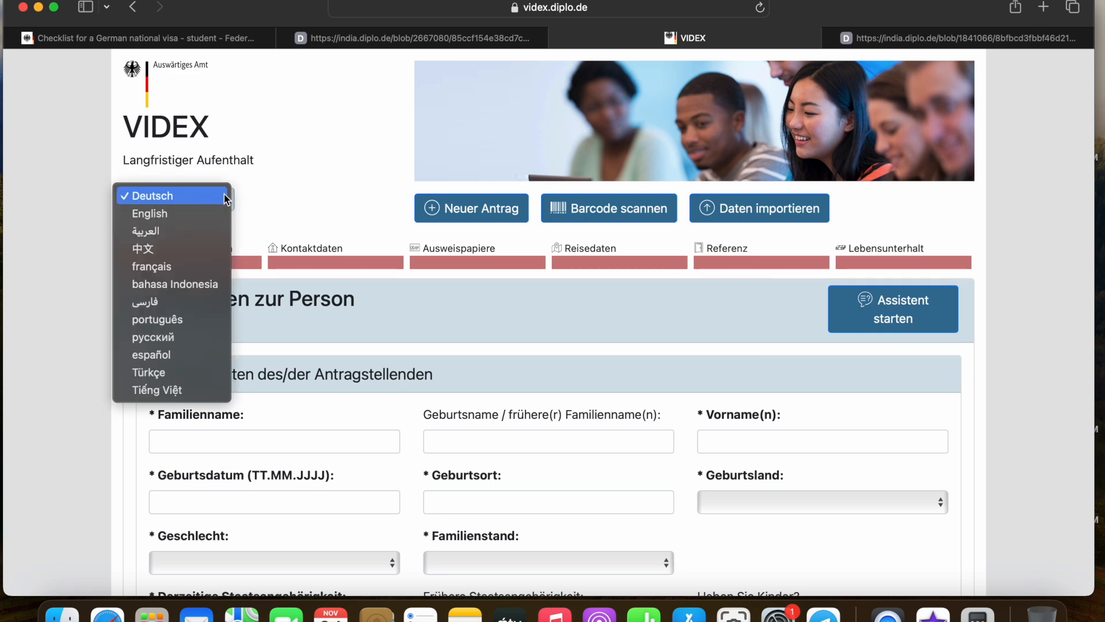
left_click(213, 213)
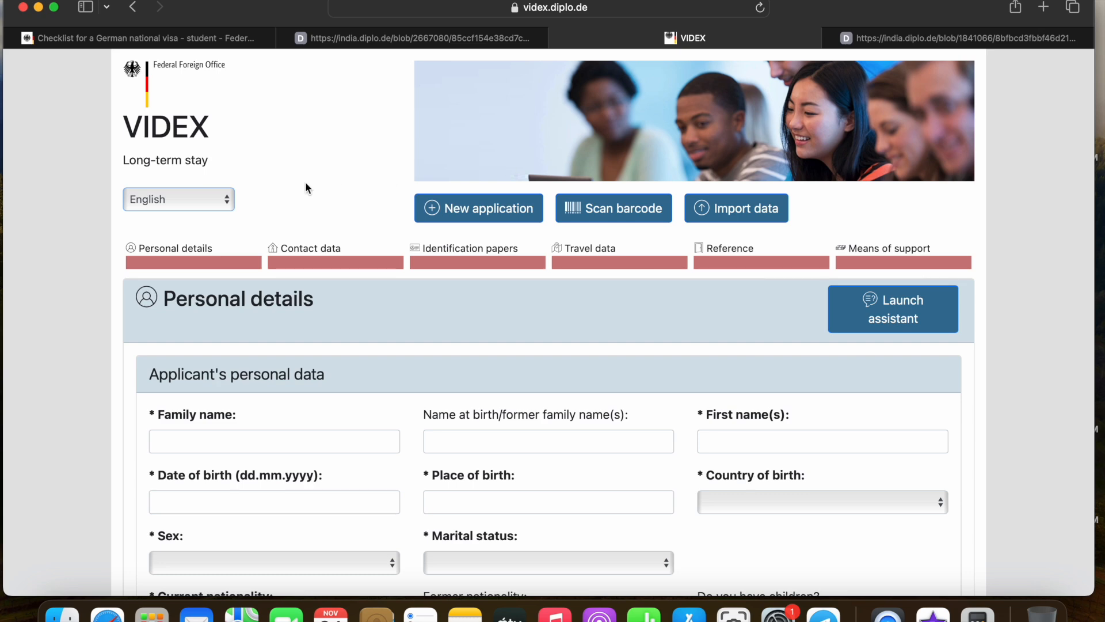
scroll(306, 185, "down", 3)
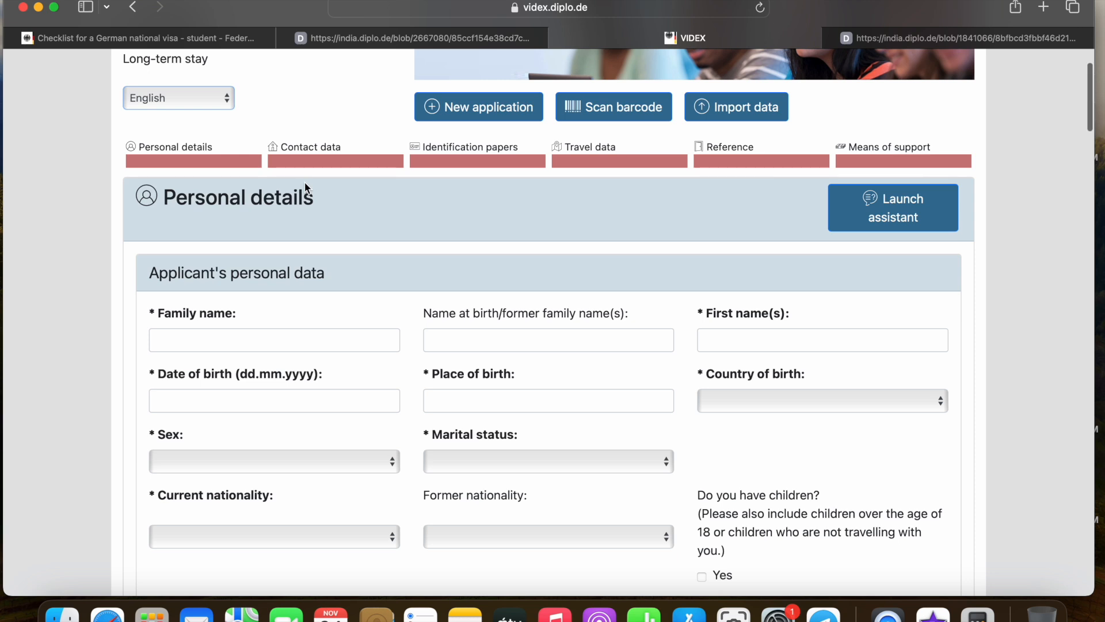
scroll(307, 188, "up", 3)
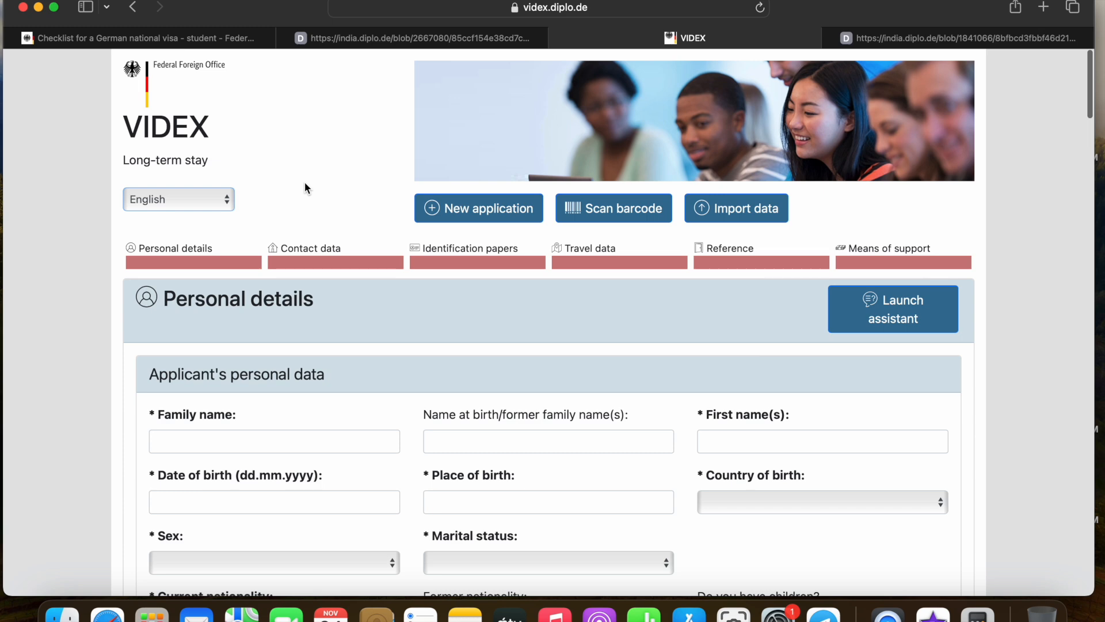
scroll(306, 185, "down", 2)
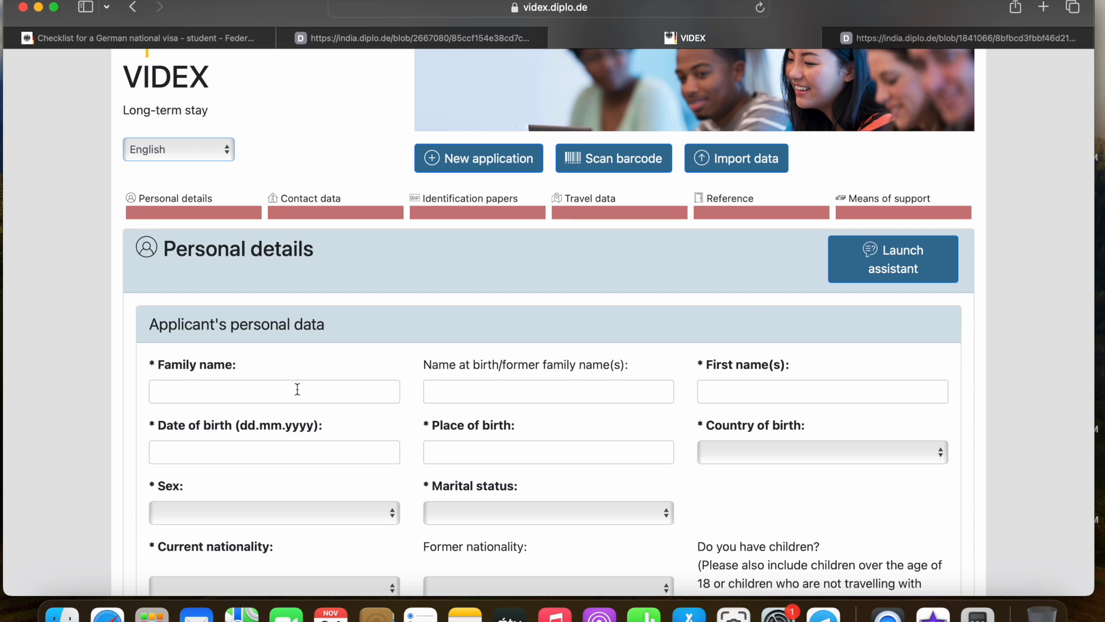
Enter the applicant's family name and first name
scroll(345, 294, "down", 5)
left_click(282, 248)
scroll(282, 248, "down", 1)
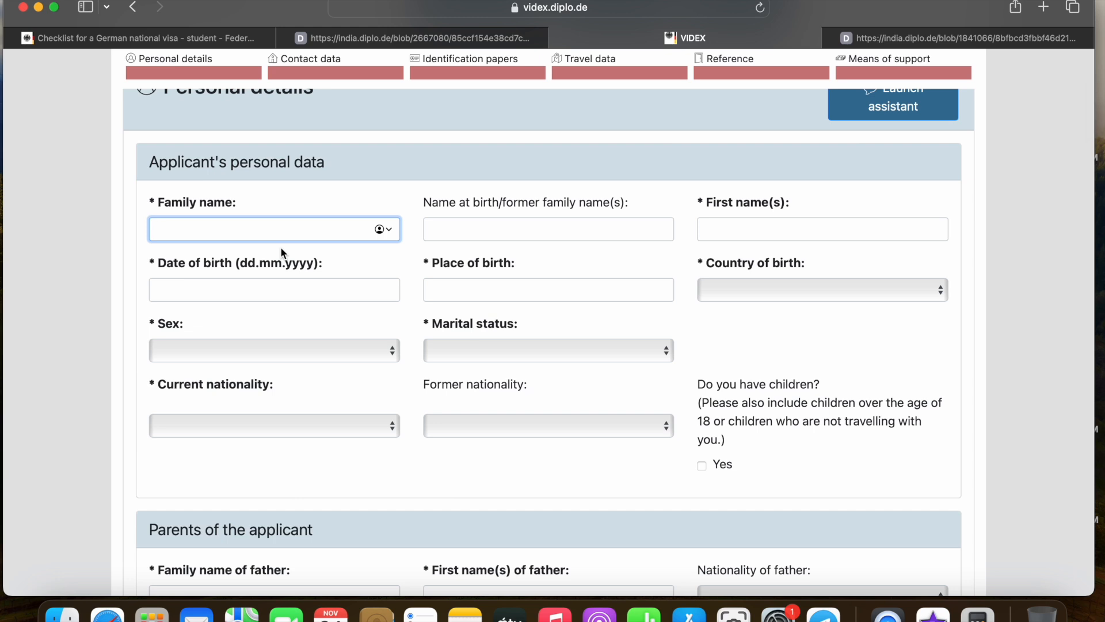
left_click(514, 230)
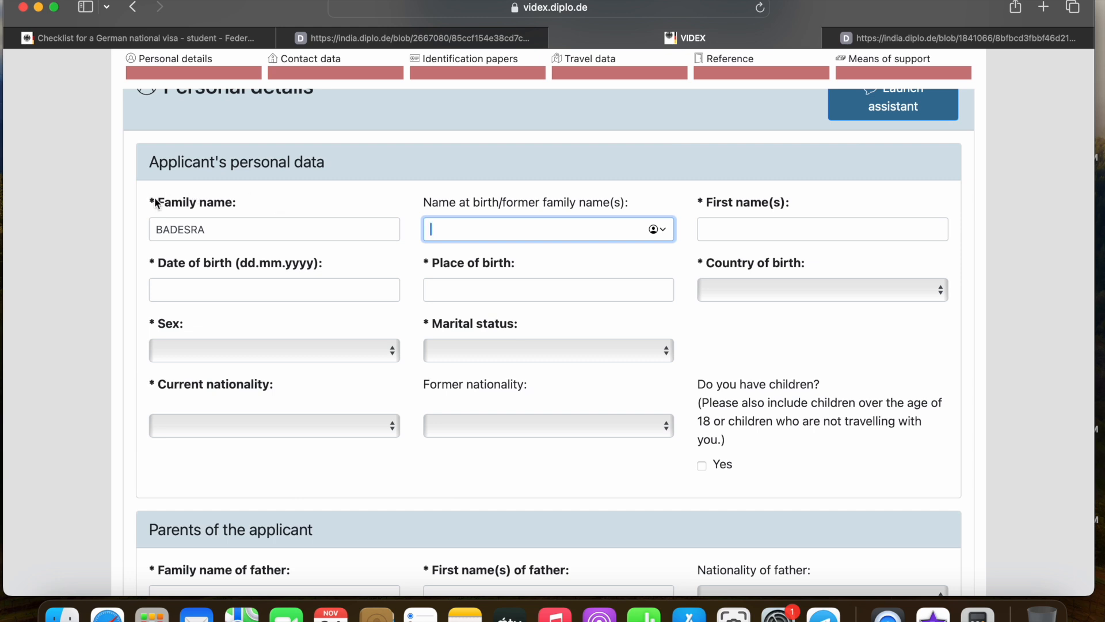
left_click(730, 228)
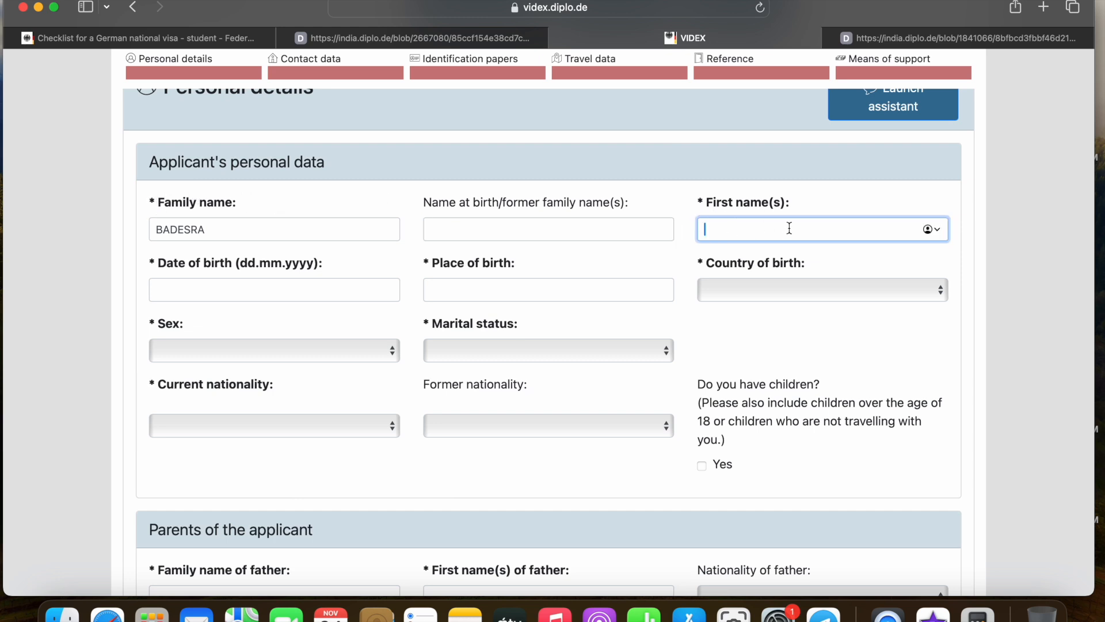
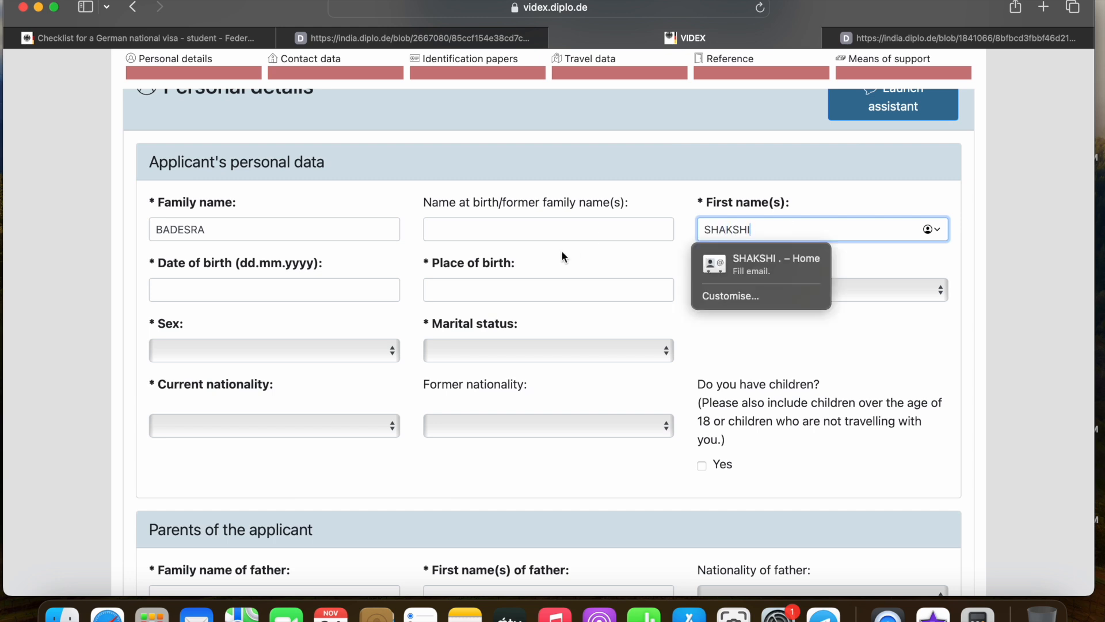
Enter date of birth 1.1.2002 and place of birth HARYANA
left_click(587, 264)
scroll(292, 256, "down", 1)
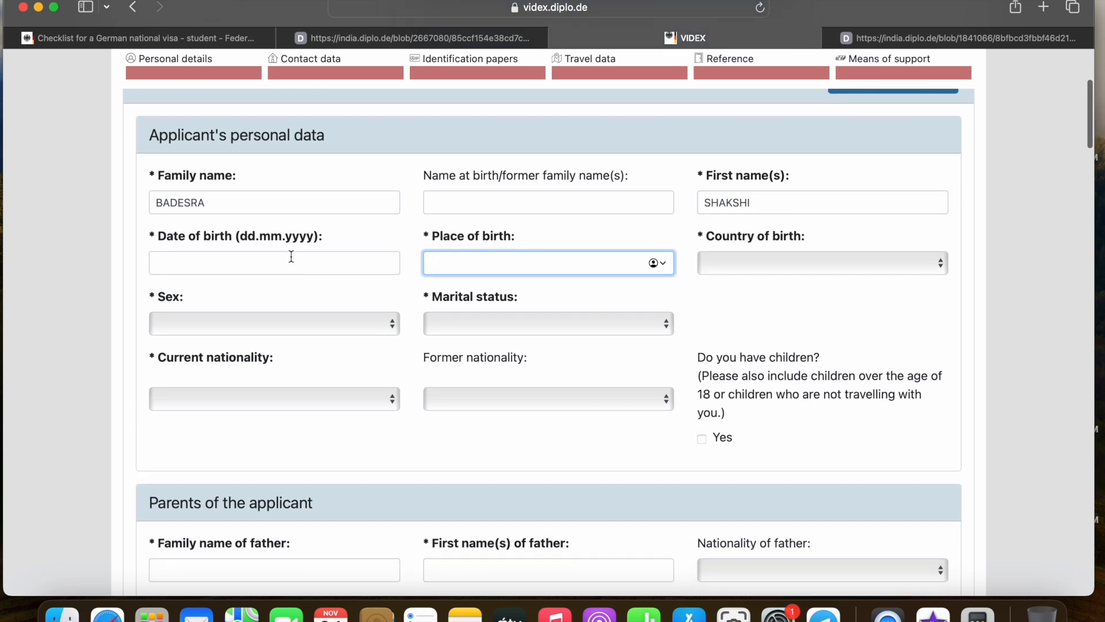
left_click(162, 262)
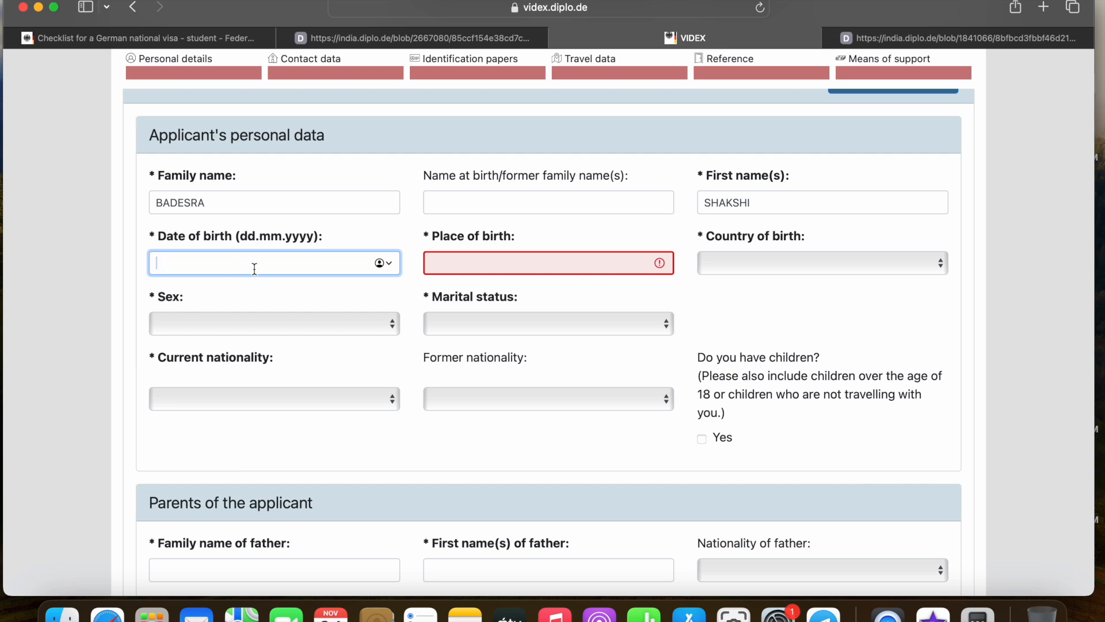
type("1")
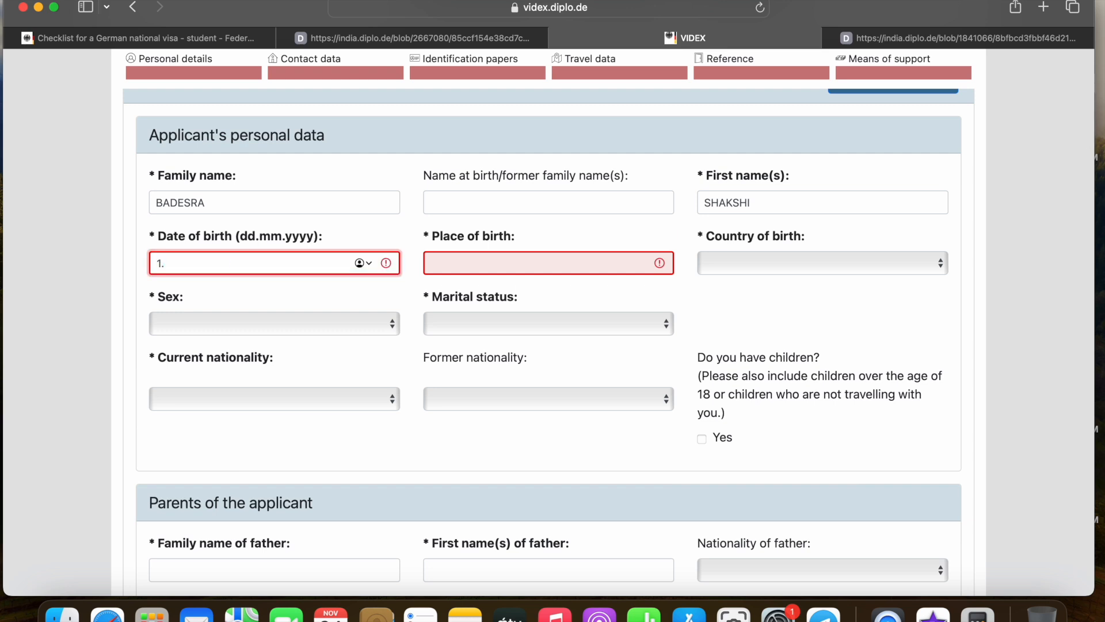
type(".1.2002")
left_click(602, 288)
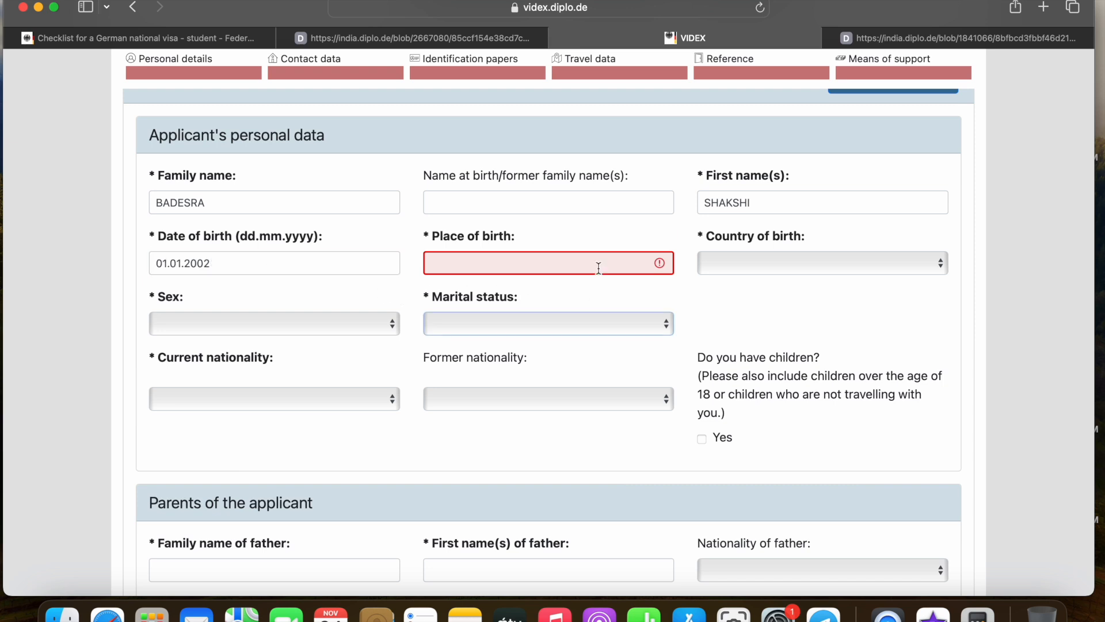
left_click(551, 264)
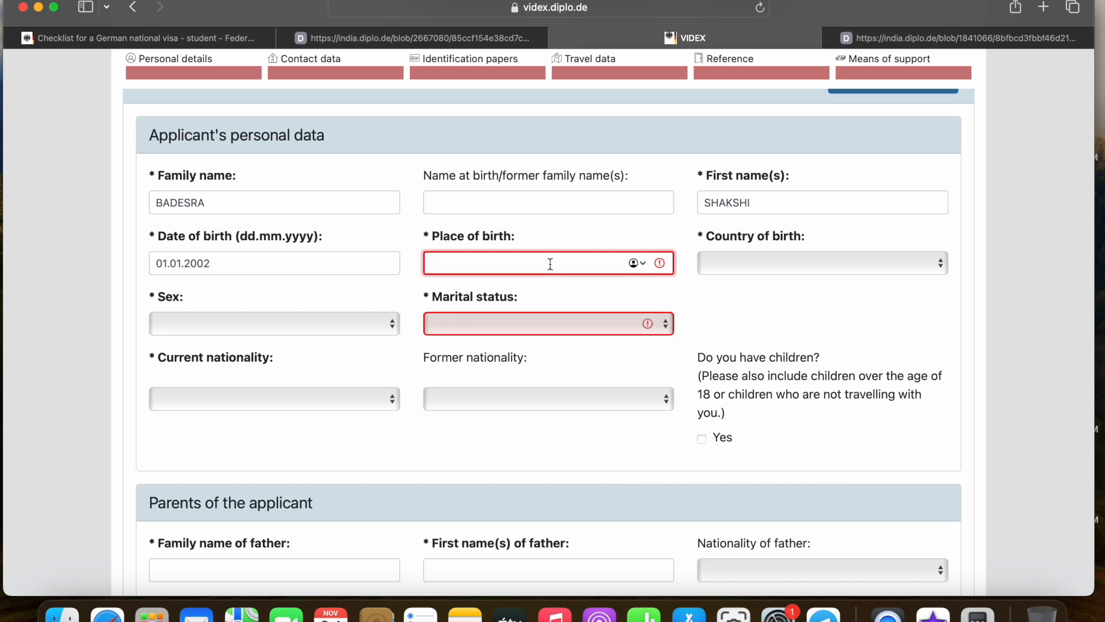
type("HARYANA")
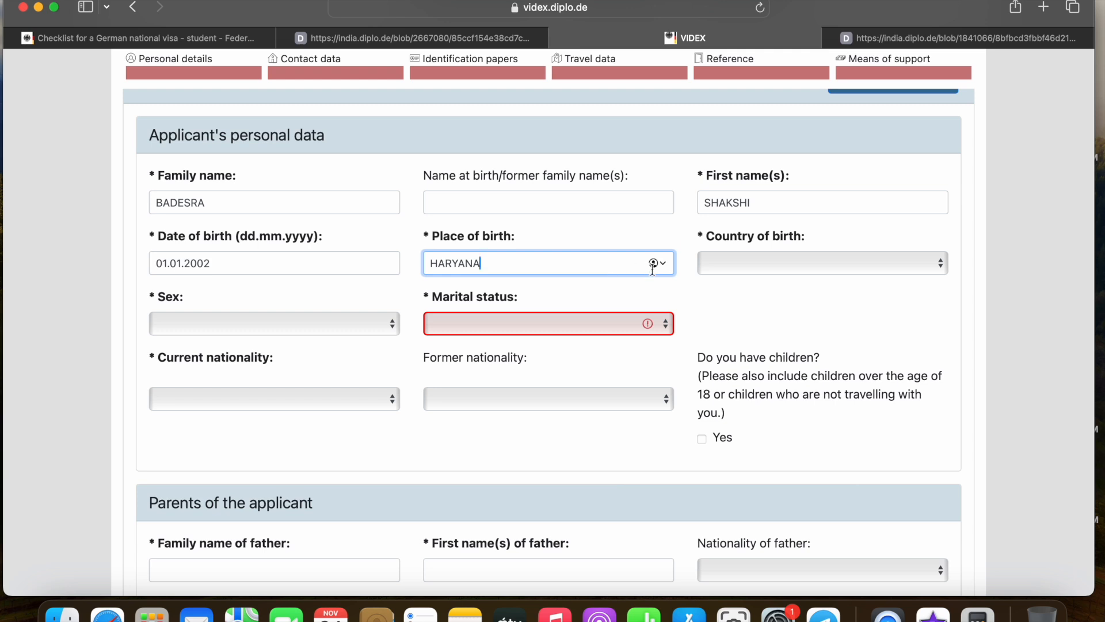
Set country of birth to India and sex to Female
left_click(741, 266)
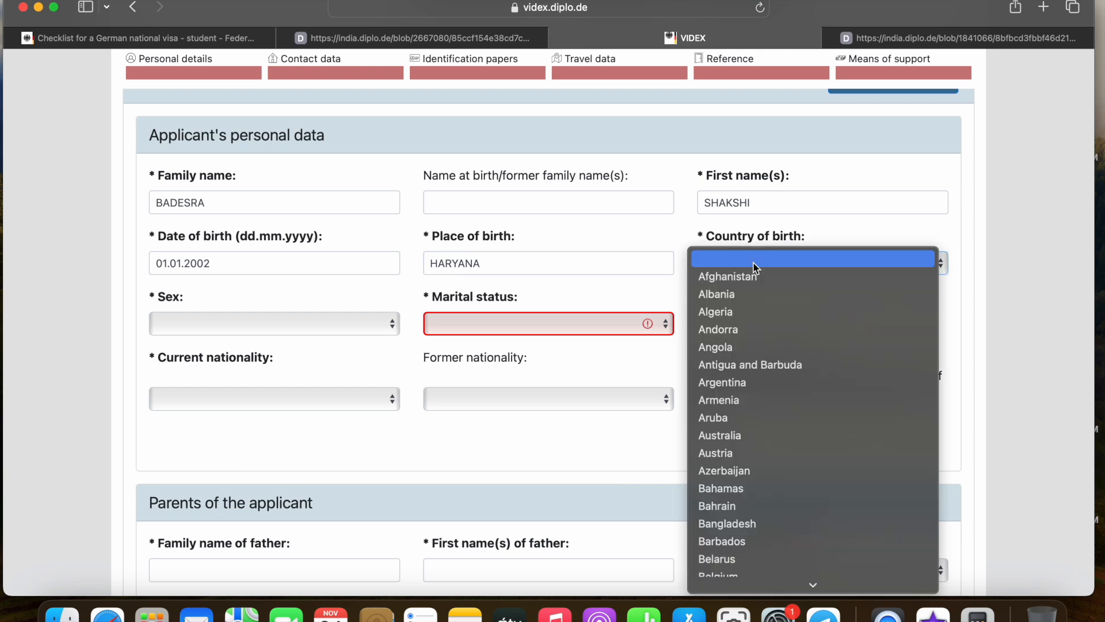
key("i")
key("n")
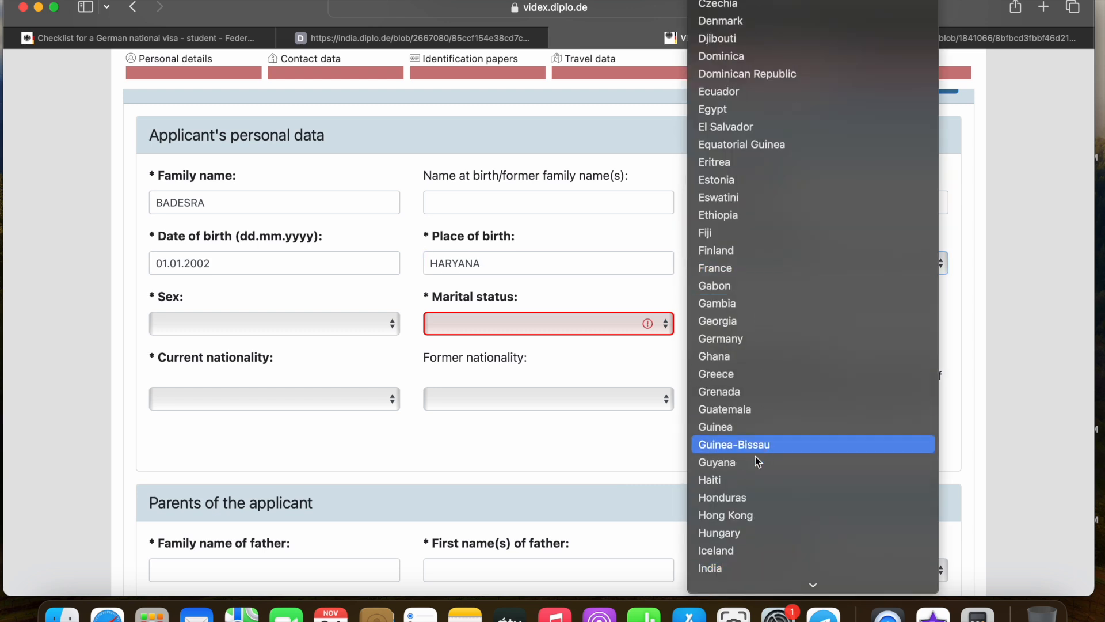
mouse_move(721, 584)
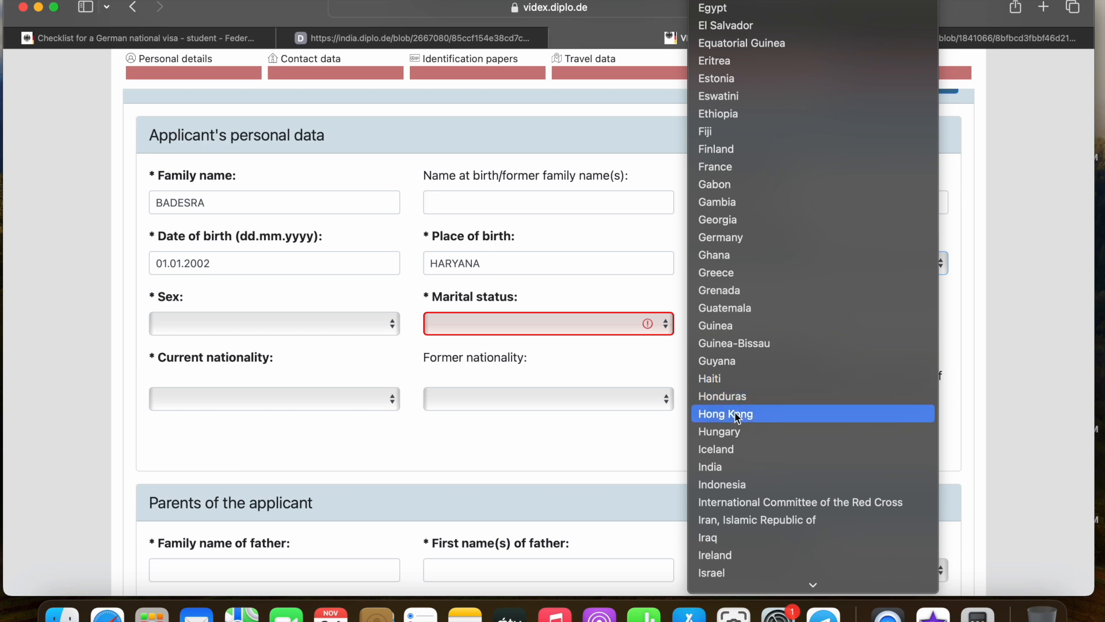
left_click(728, 464)
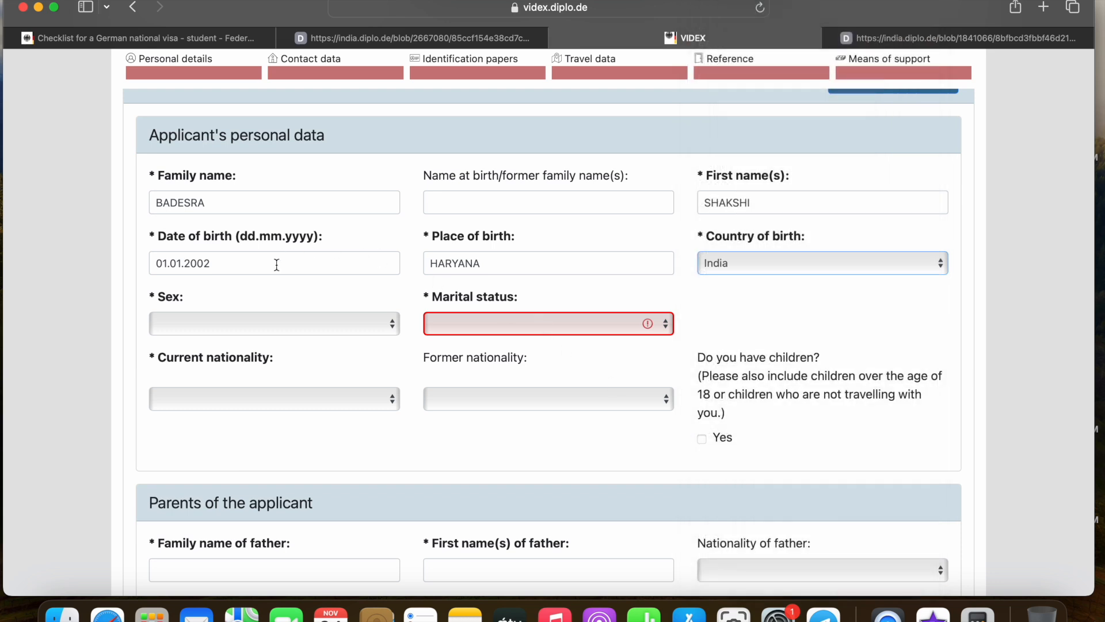
left_click(250, 329)
left_click(234, 361)
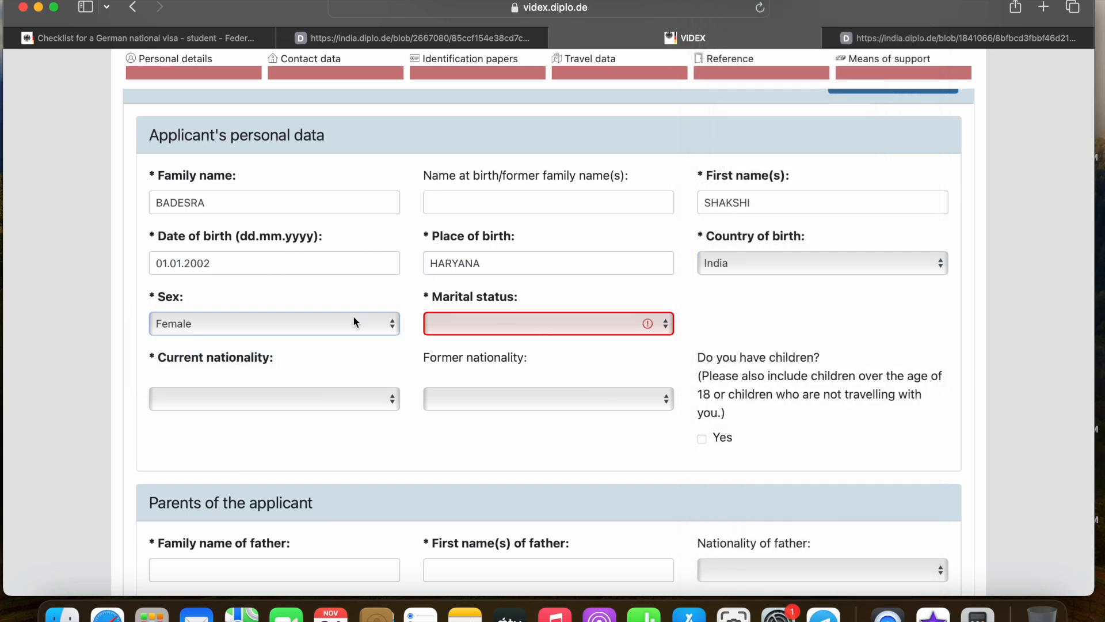
Set marital status to Single and current nationality to India
scroll(359, 320, "down", 1)
left_click(505, 291)
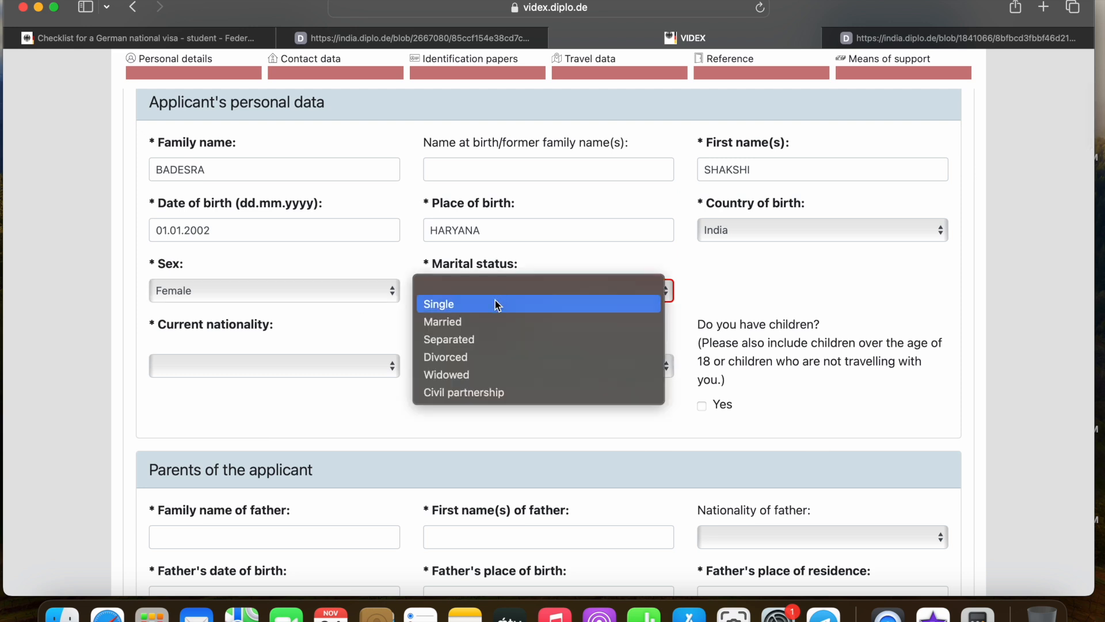
left_click(460, 304)
scroll(469, 297, "down", 1)
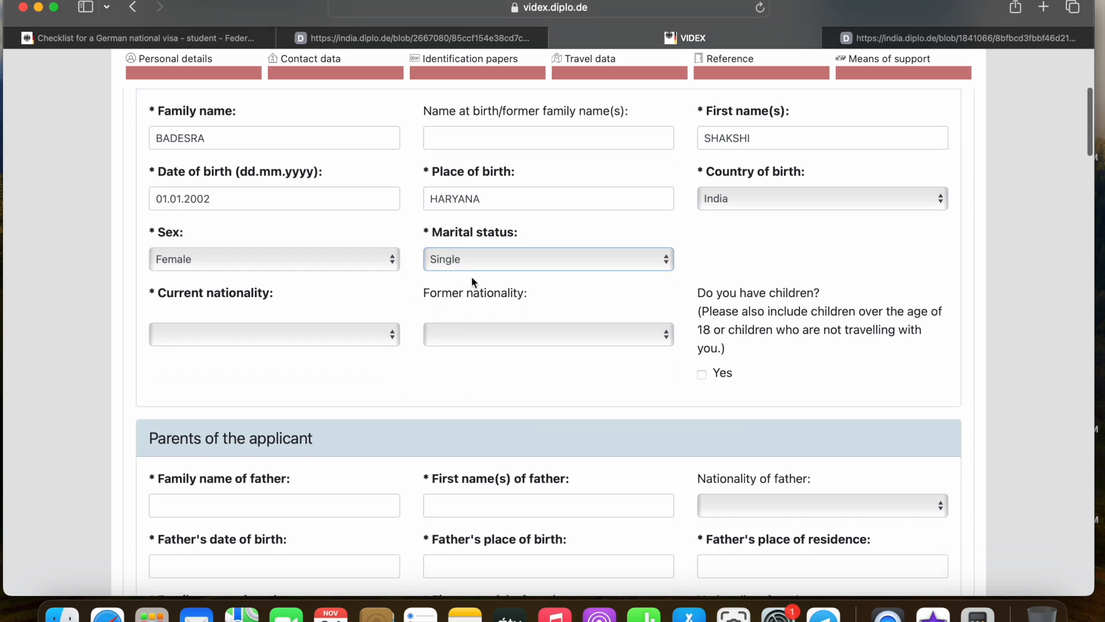
left_click(514, 259)
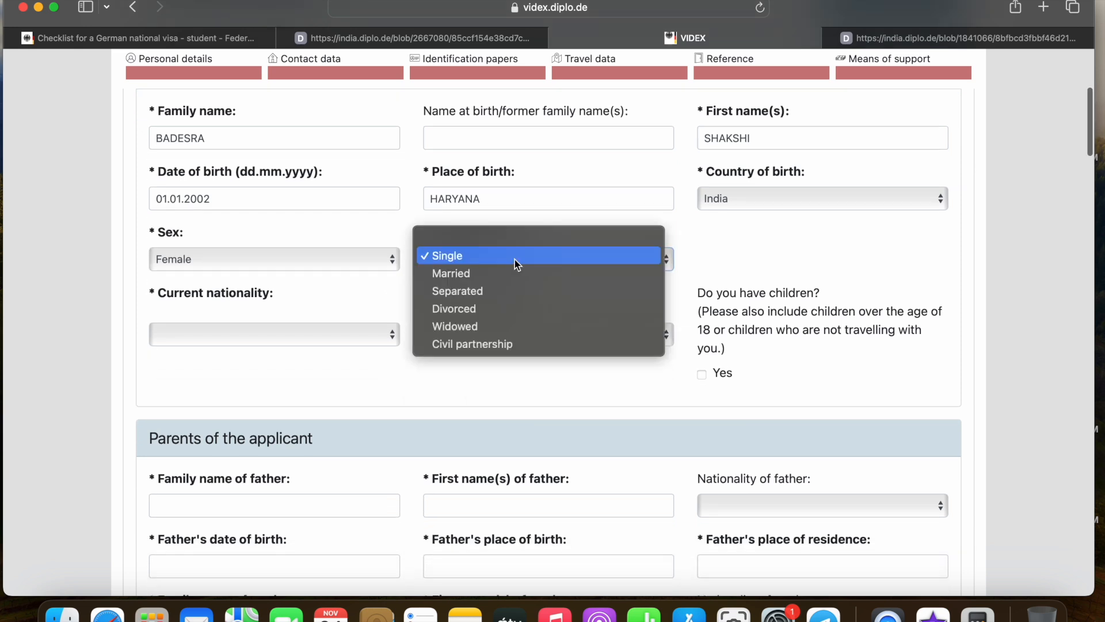
left_click(354, 281)
scroll(328, 283, "down", 1)
left_click(303, 287)
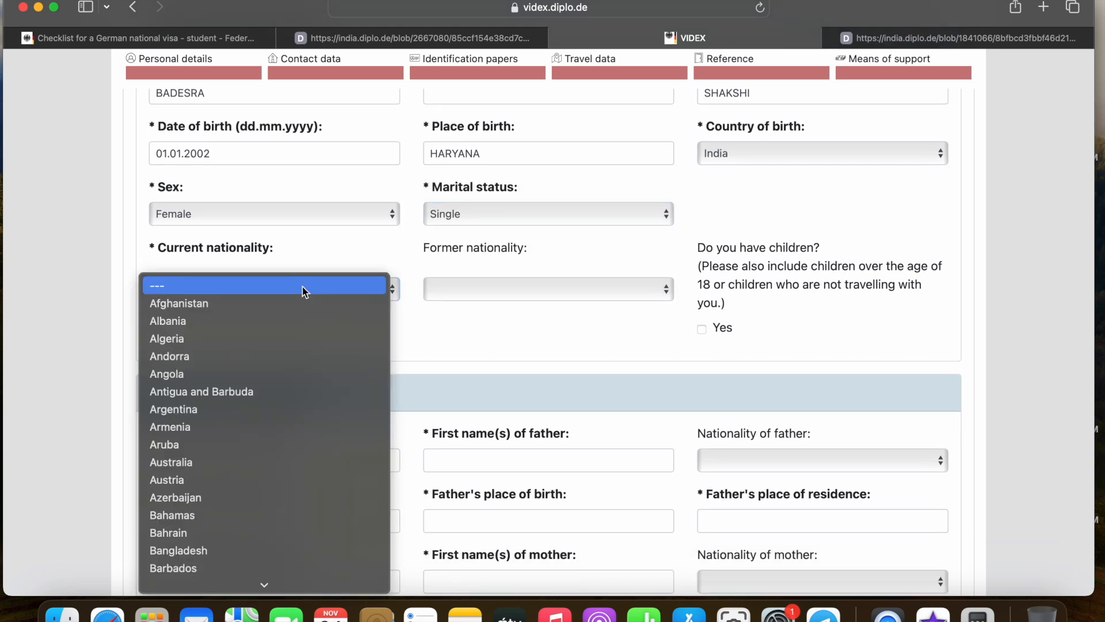
key("i")
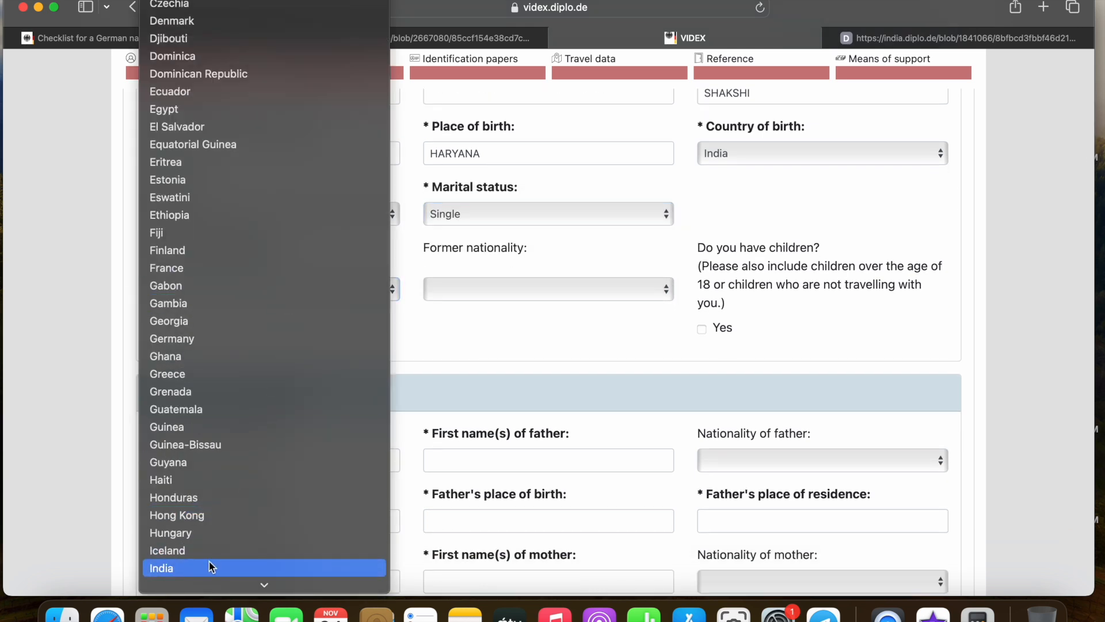
left_click(208, 562)
scroll(458, 321, "down", 1)
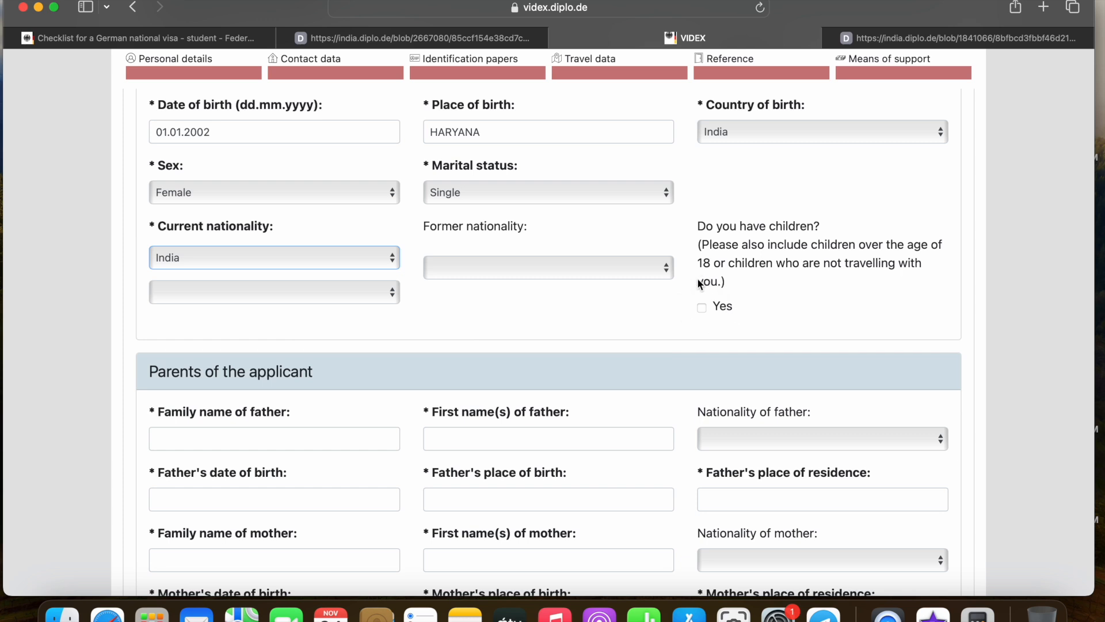
scroll(537, 275, "down", 3)
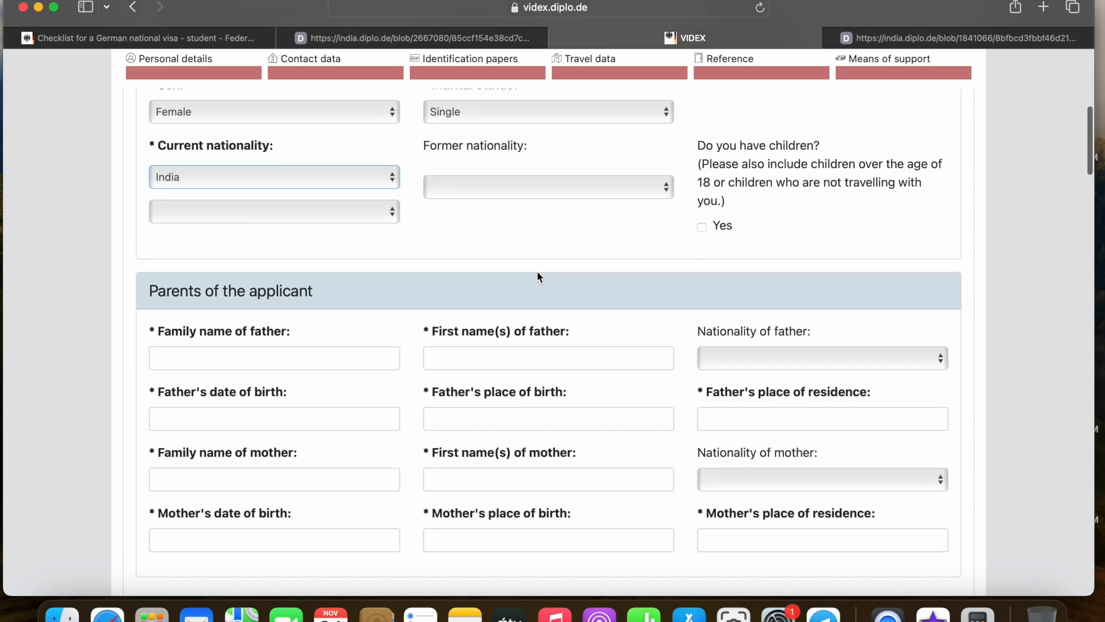
scroll(396, 292, "down", 4)
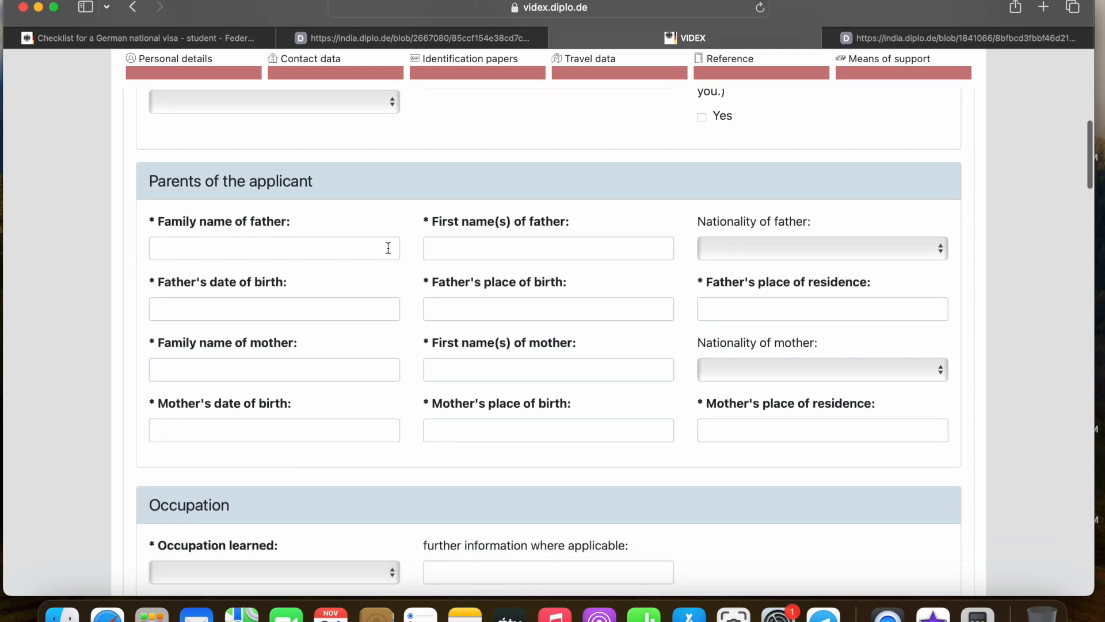
left_click(251, 221)
scroll(322, 214, "down", 1)
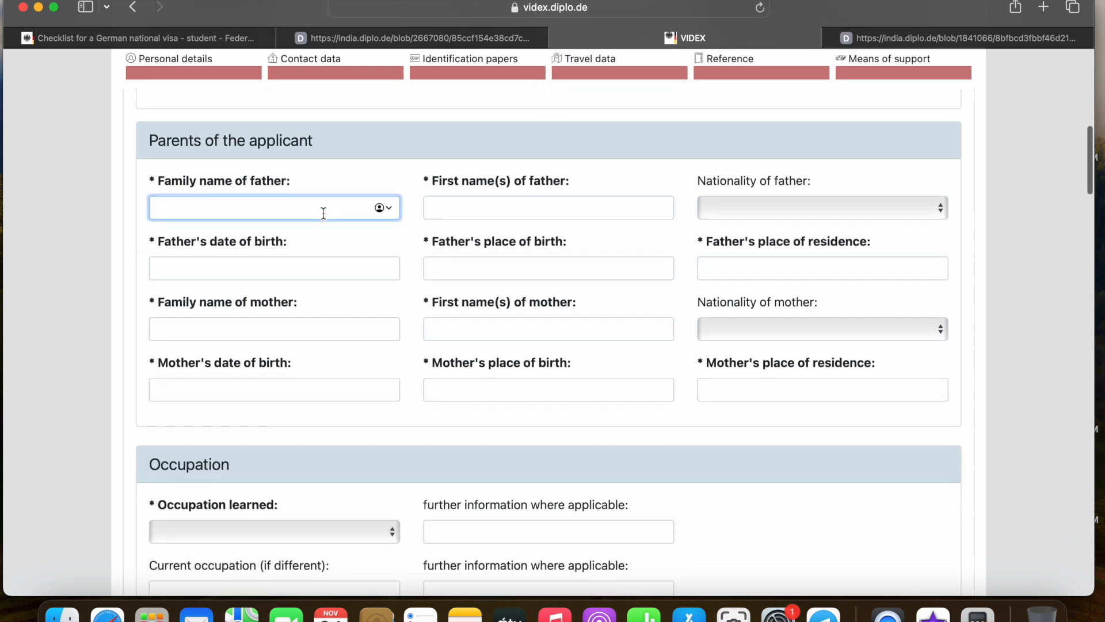
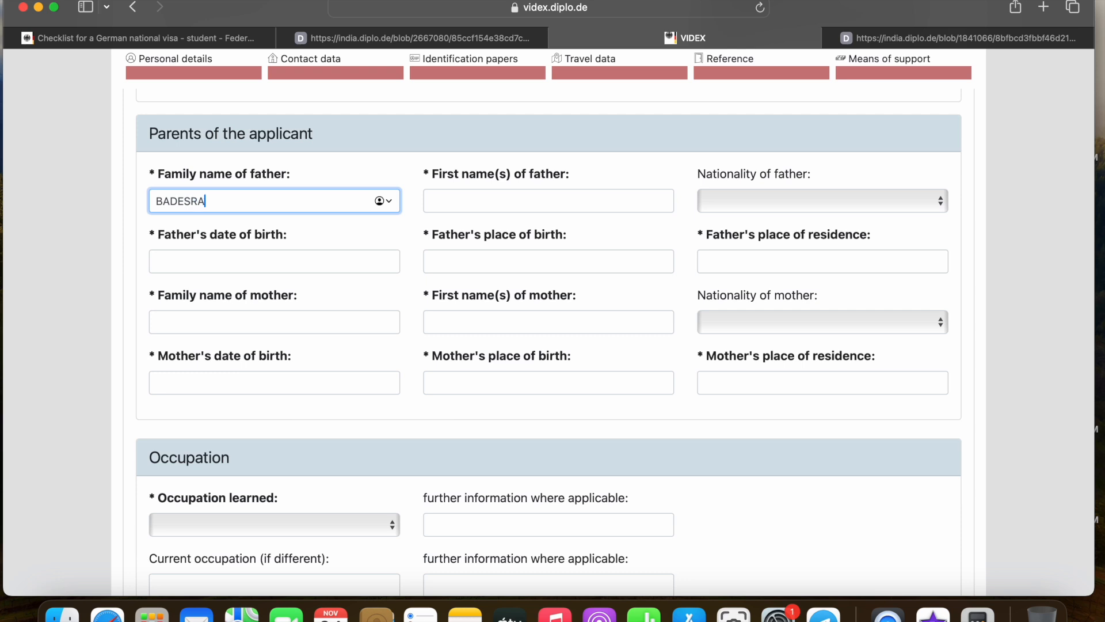
left_click(482, 204)
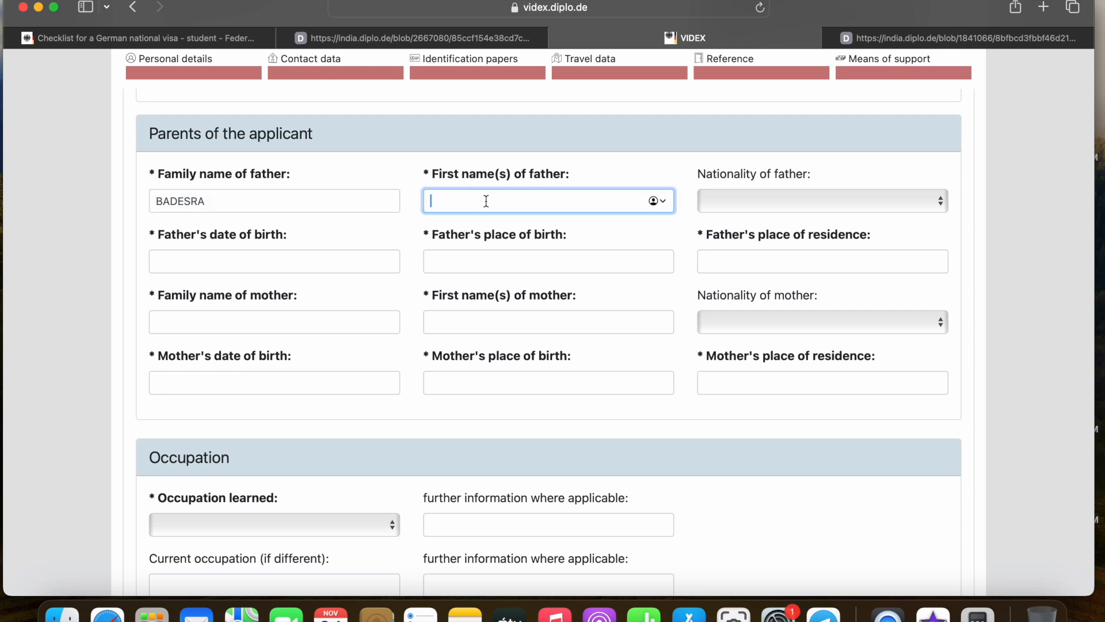
type("PAPA")
left_click(264, 259)
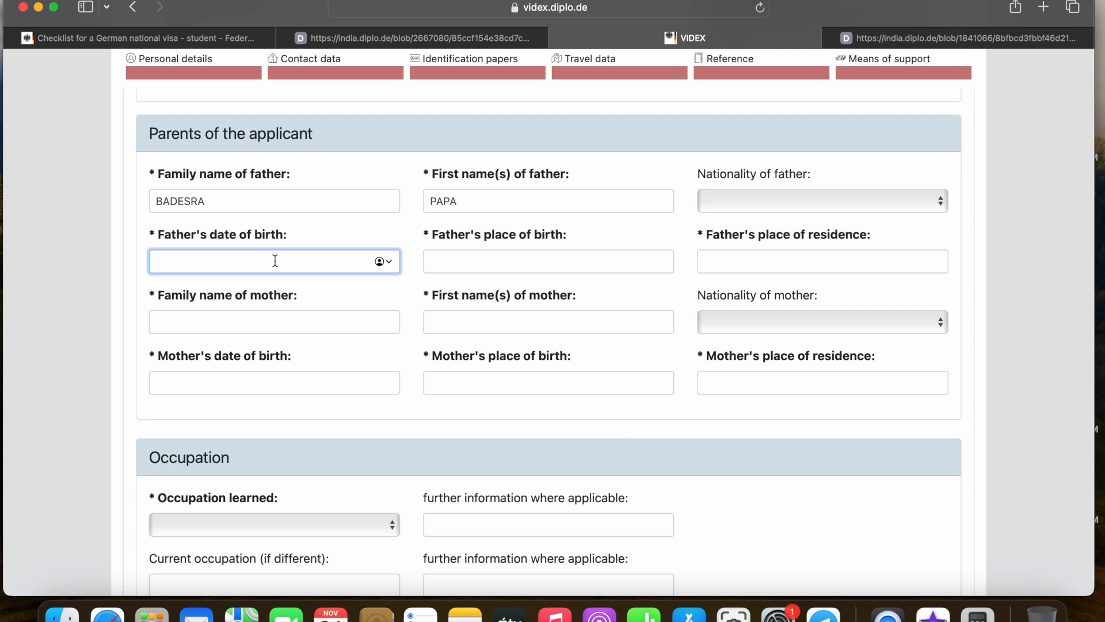
type("1.2.1978")
left_click(460, 256)
type("HARYANA")
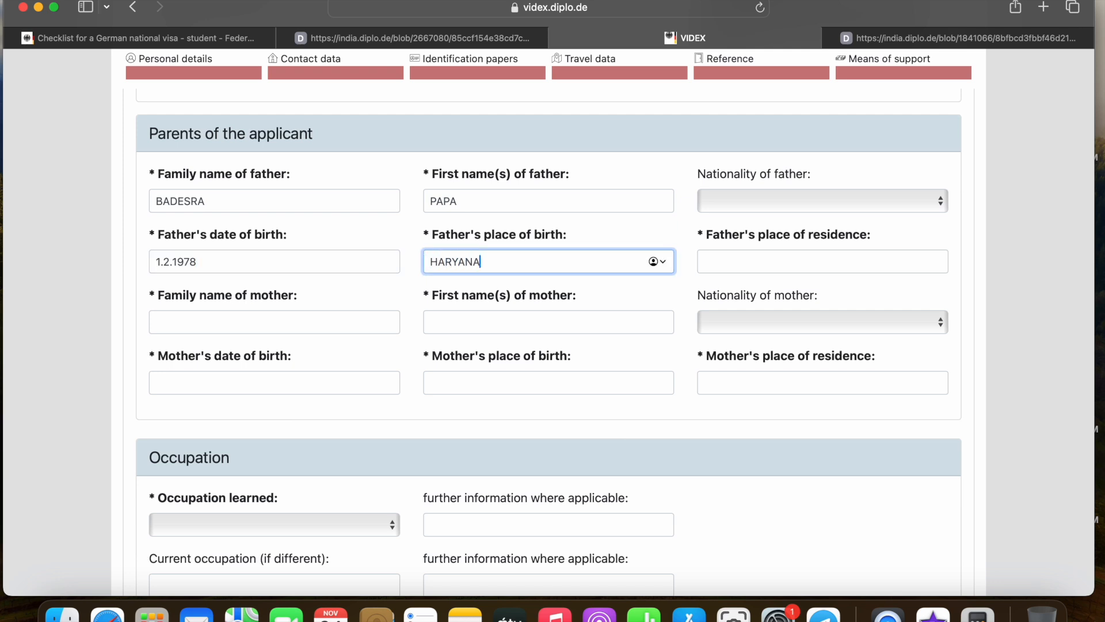
left_click(734, 265)
type("HAR")
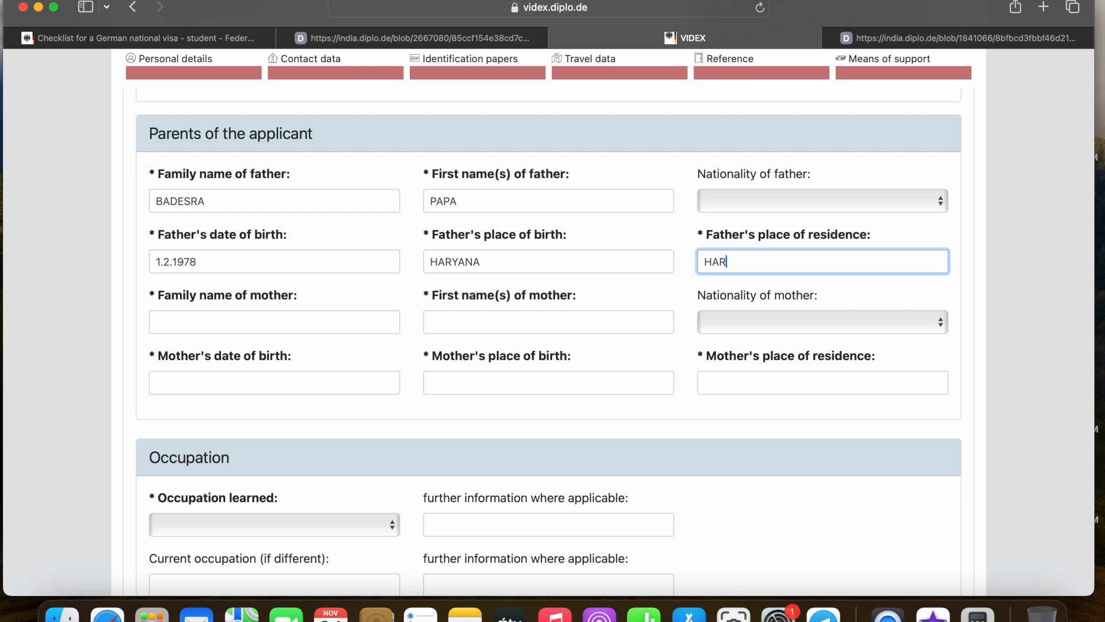
type("YANA")
left_click(259, 316)
scroll(283, 316, "down", 1)
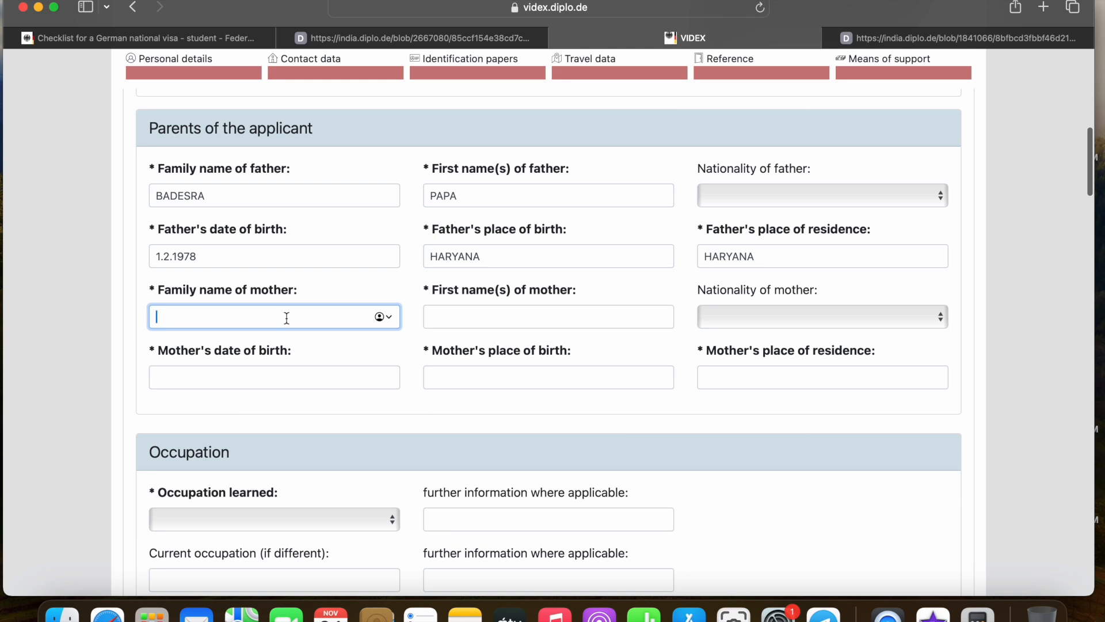
type("BADESRA")
left_click(492, 316)
type("MUMMA")
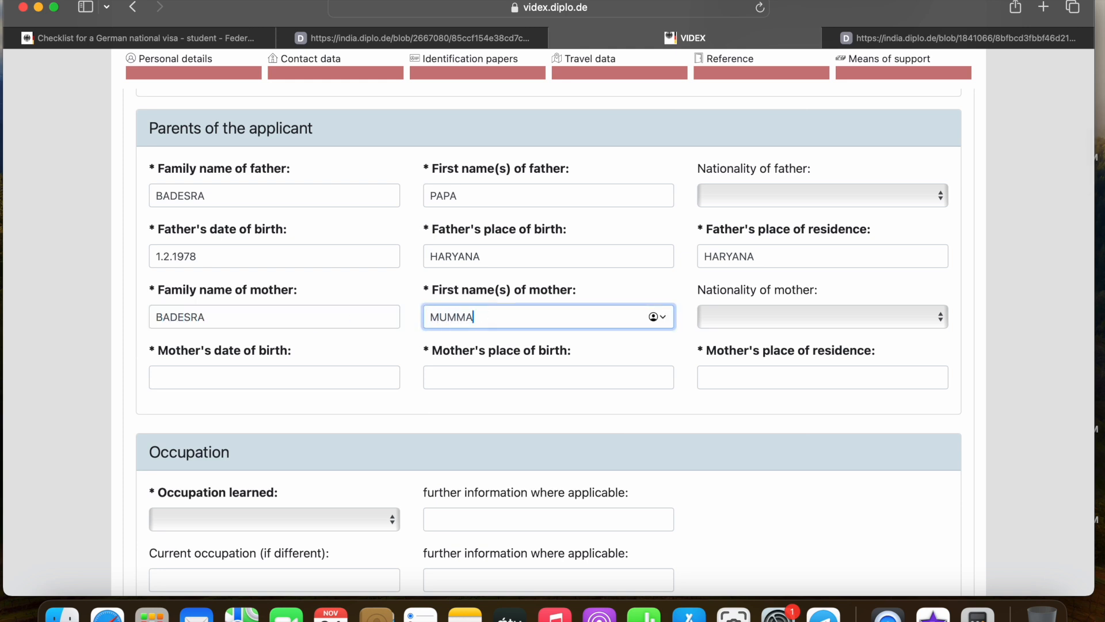
scroll(479, 311, "down", 2)
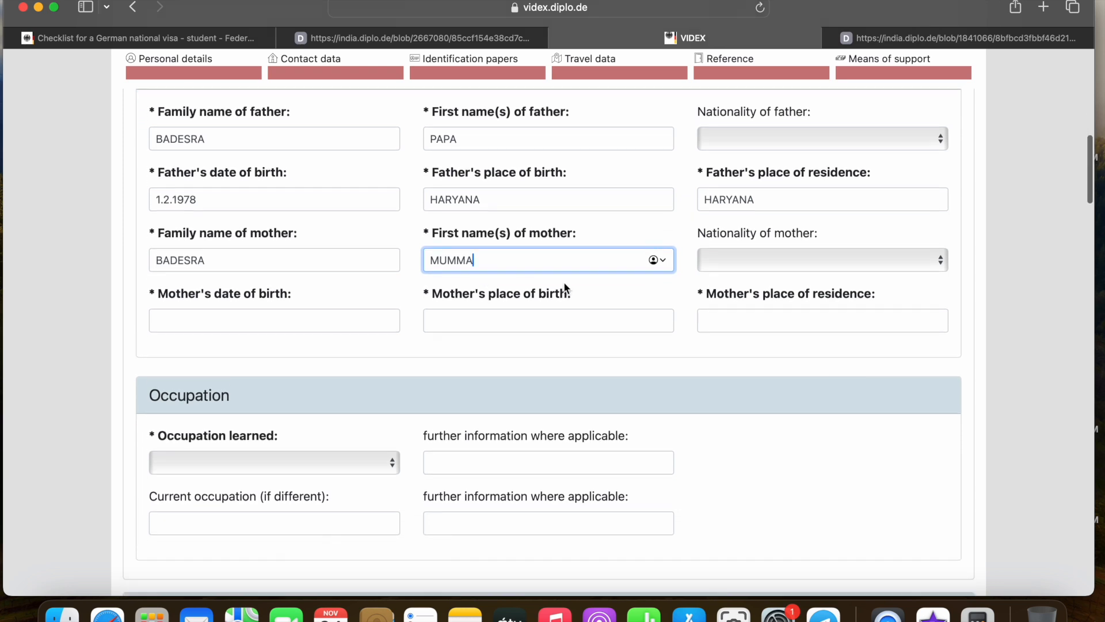
left_click(211, 313)
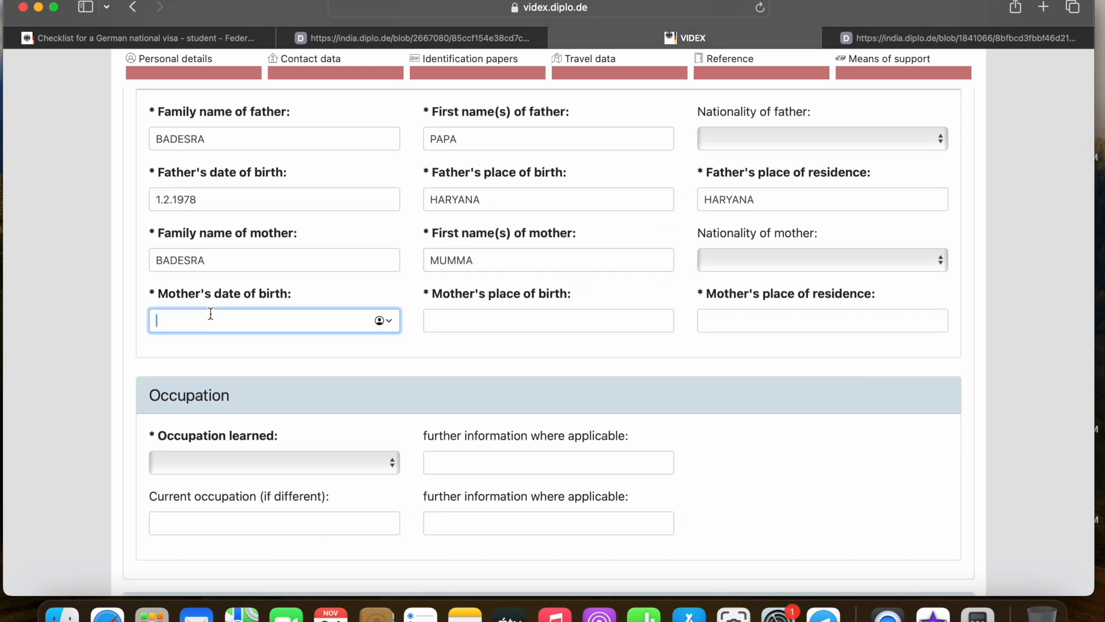
type("1.3.1980")
left_click(461, 321)
type("HARYANA")
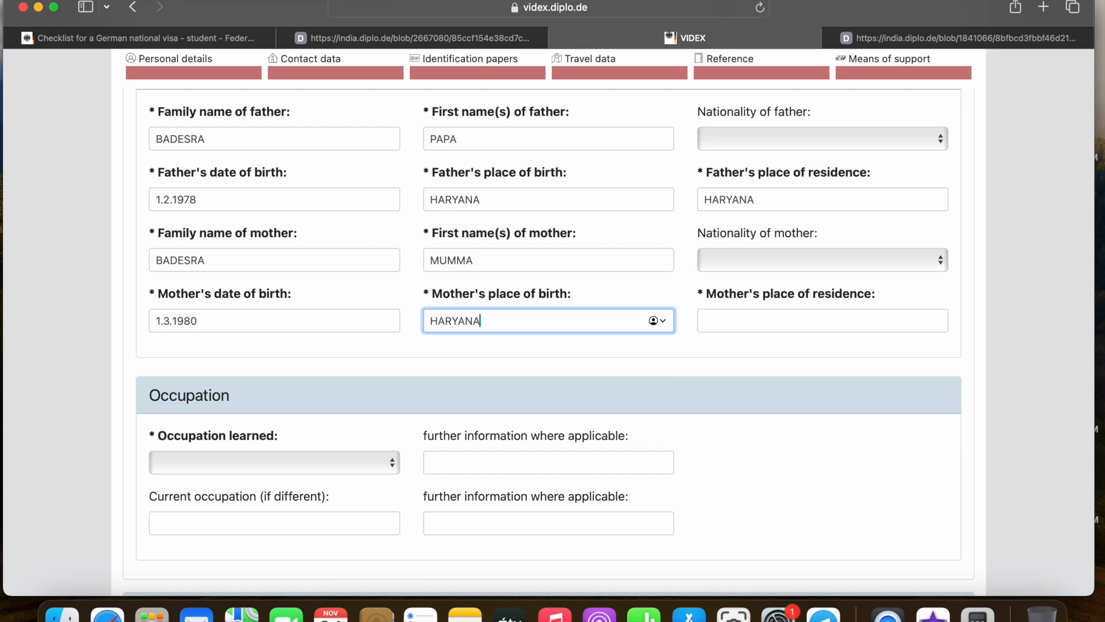
left_click(723, 323)
type("HARYANA")
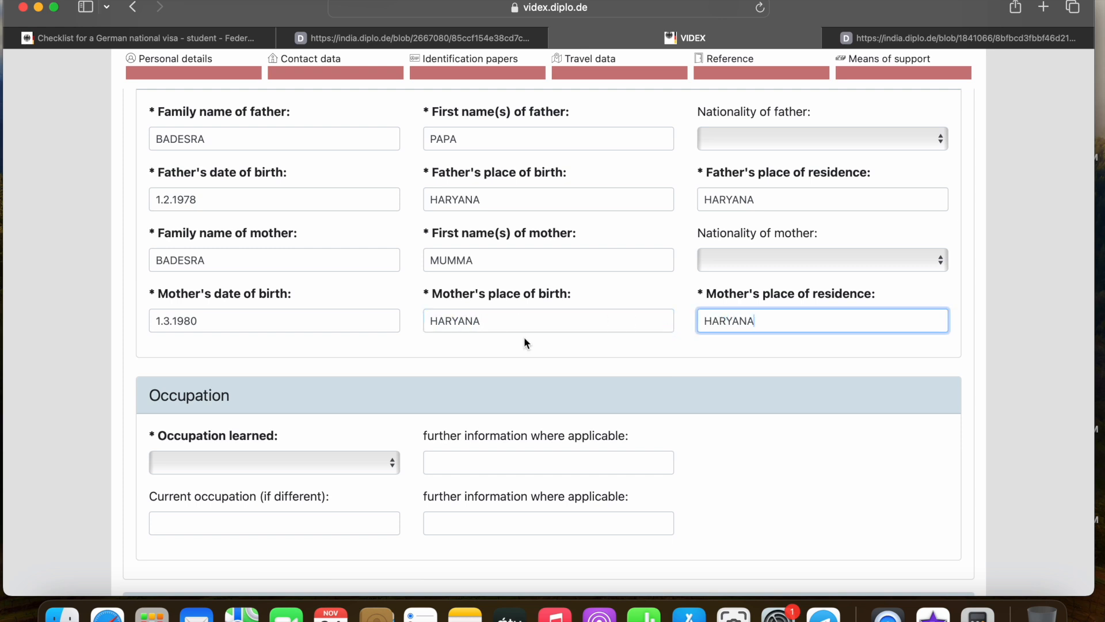
scroll(525, 343, "down", 5)
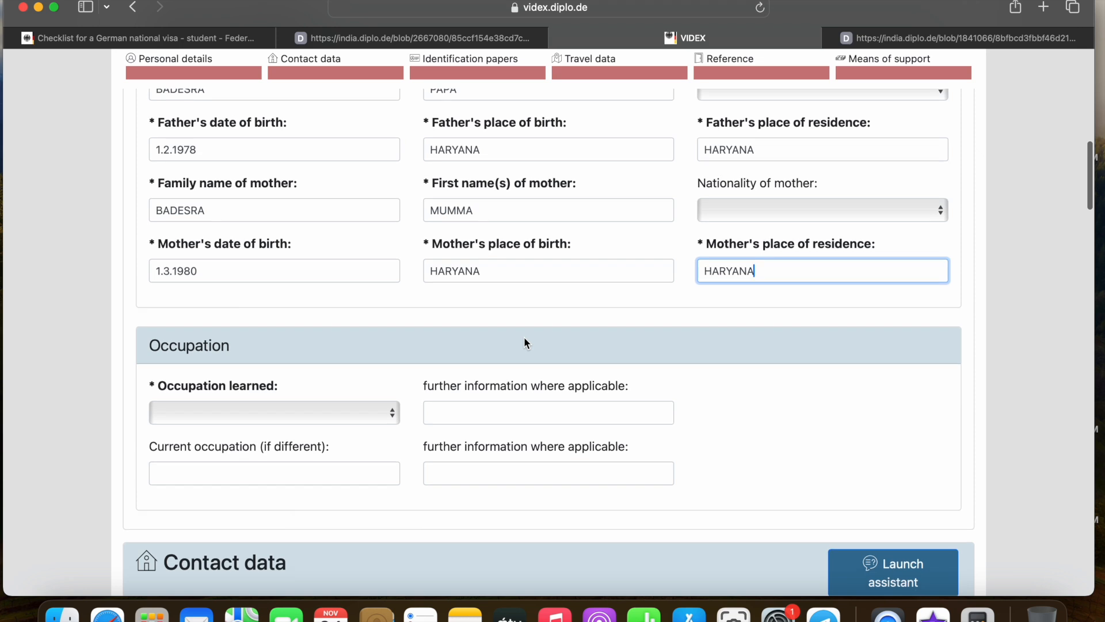
scroll(363, 298, "down", 1)
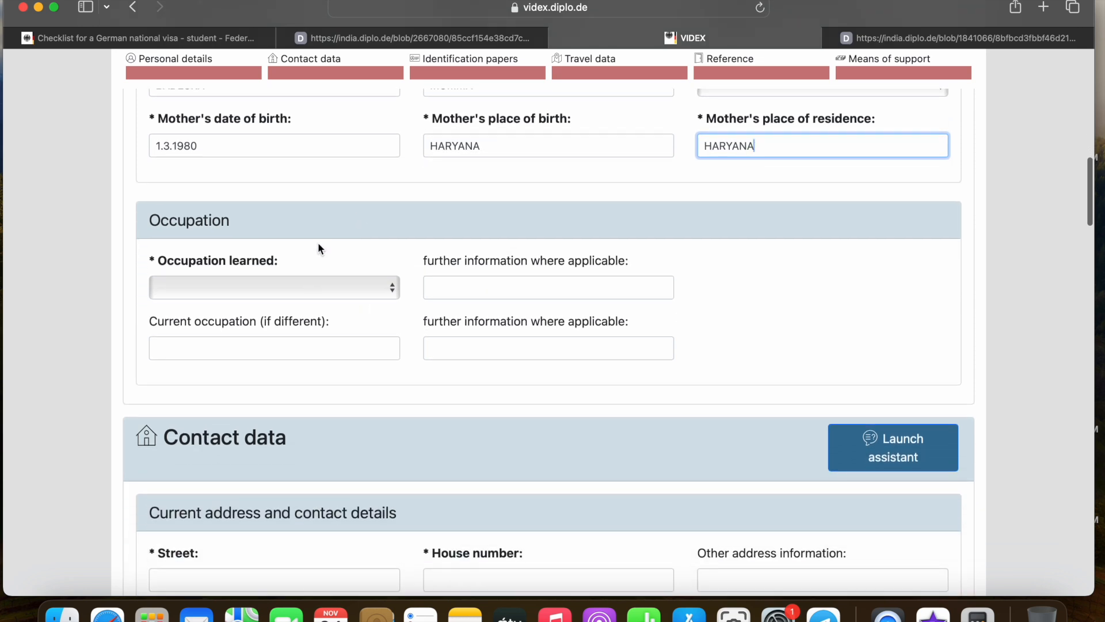
scroll(320, 249, "down", 2)
Choose 'Student, trainee' as the occupation learned
left_click(333, 252)
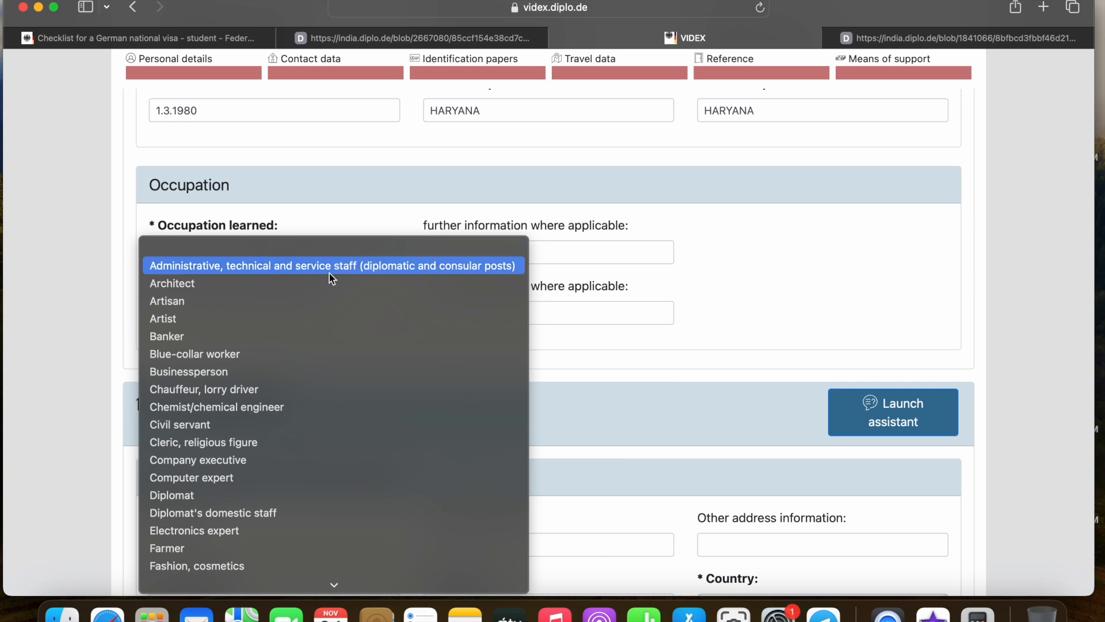
scroll(305, 318, "down", 10)
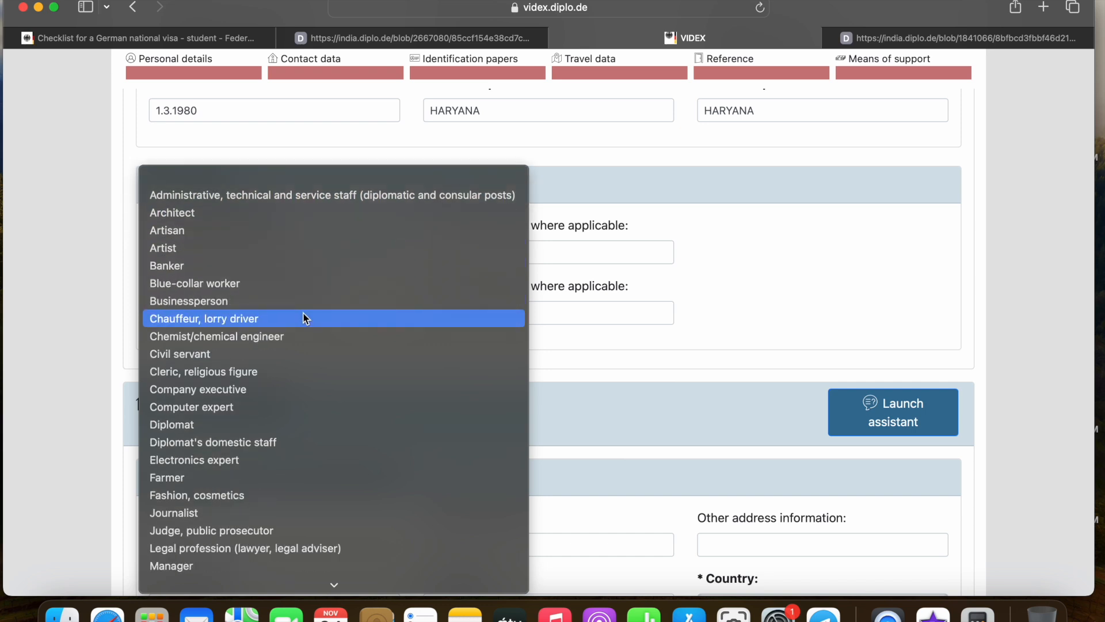
scroll(305, 318, "down", 4)
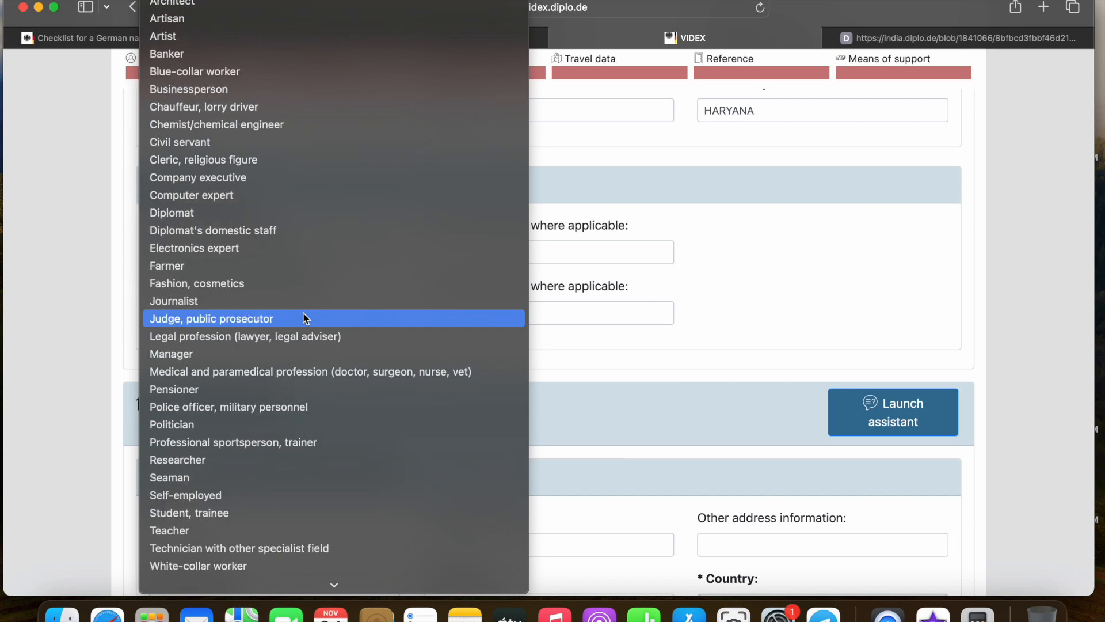
scroll(305, 319, "down", 1)
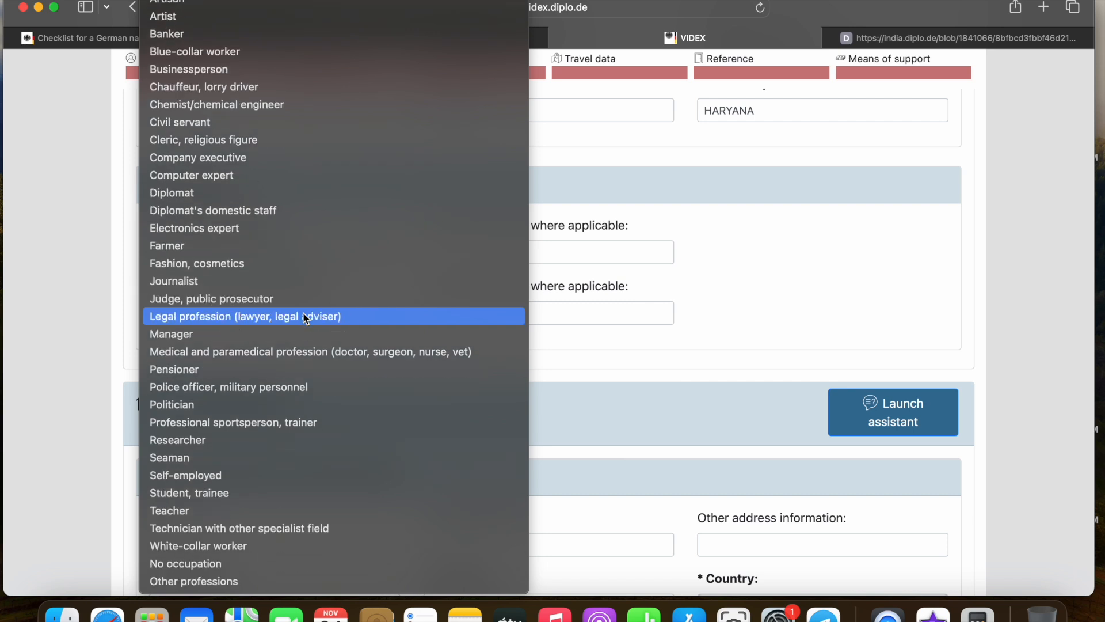
left_click(236, 491)
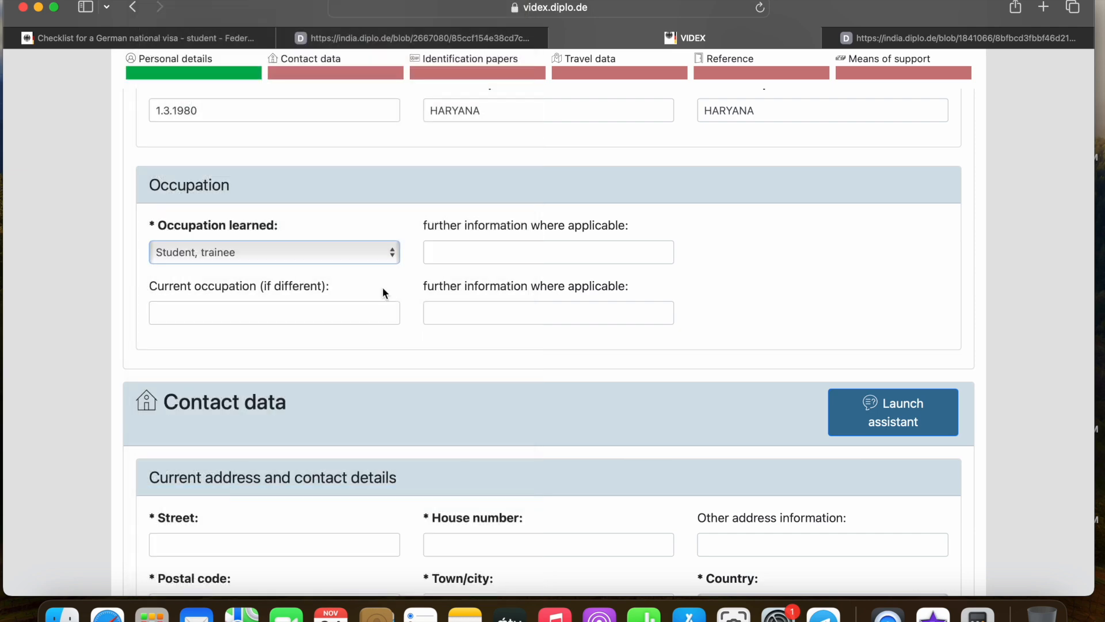
scroll(431, 253, "down", 2)
scroll(433, 256, "down", 2)
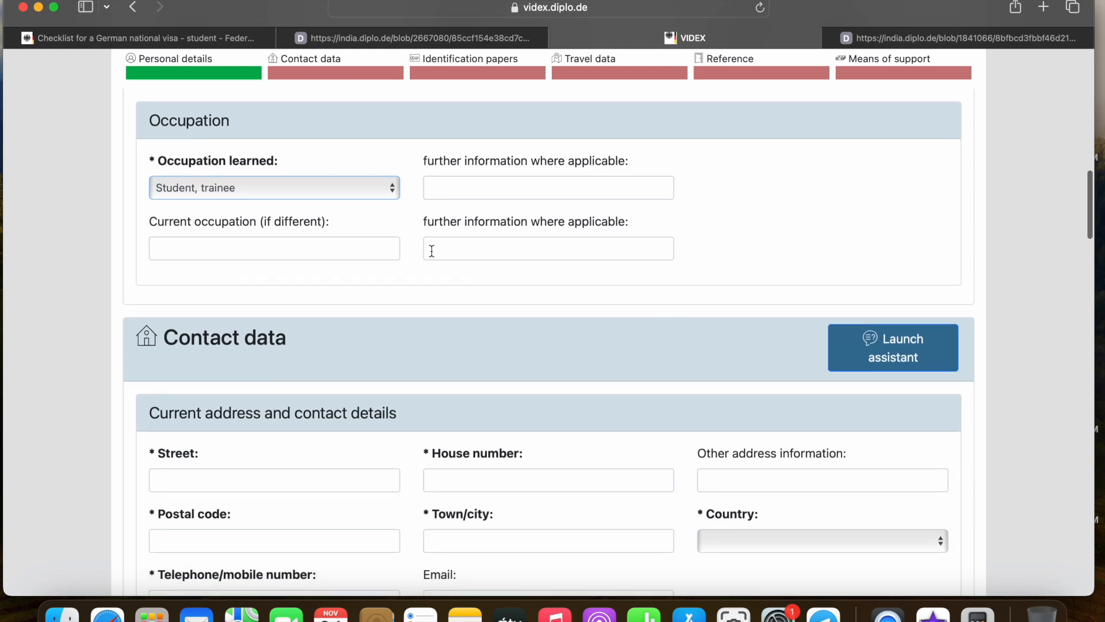
scroll(431, 251, "down", 1)
scroll(432, 251, "down", 8)
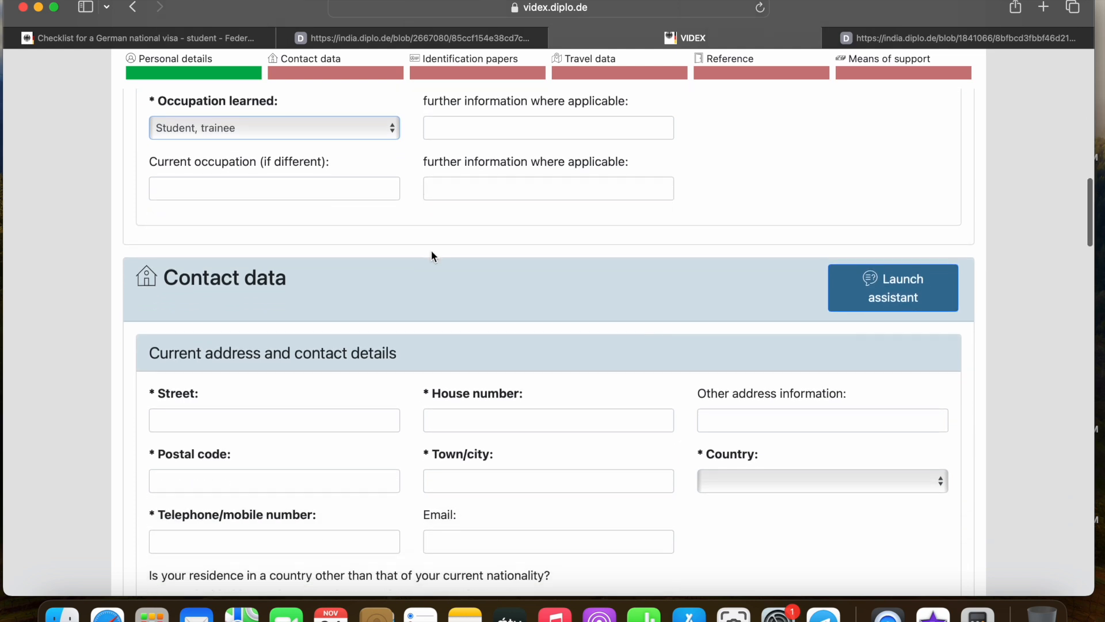
Enter the applicant's street, house number, postal code and town, with country India
left_click(248, 267)
scroll(346, 230, "down", 2)
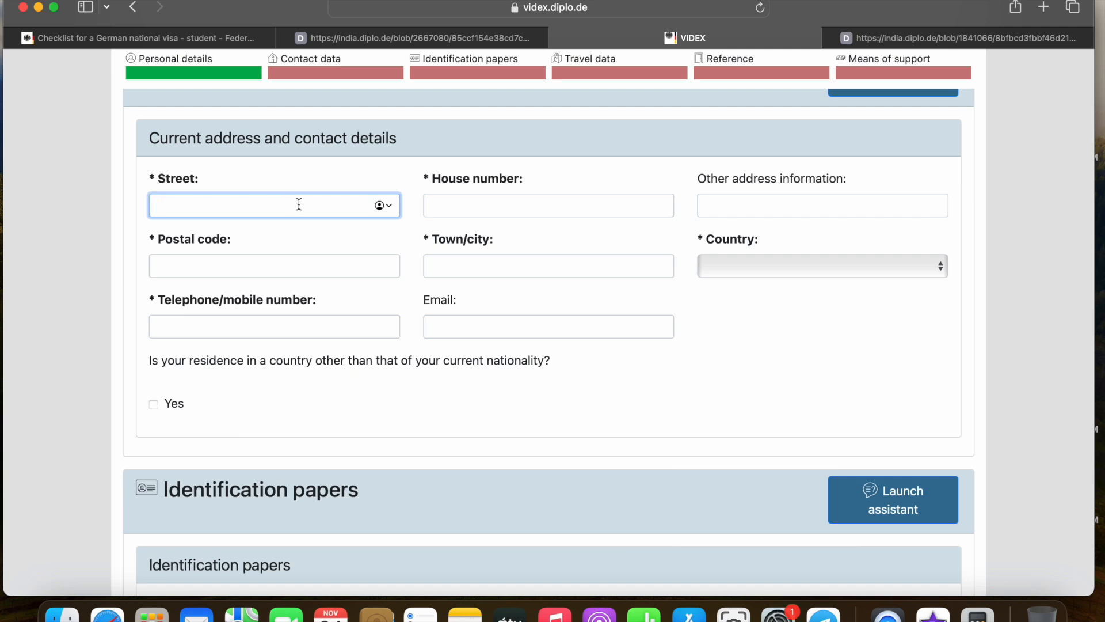
type("1")
left_click(486, 200)
type("1")
left_click(290, 266)
type("123001")
left_click(509, 265)
type("HARYANA")
left_click(791, 264)
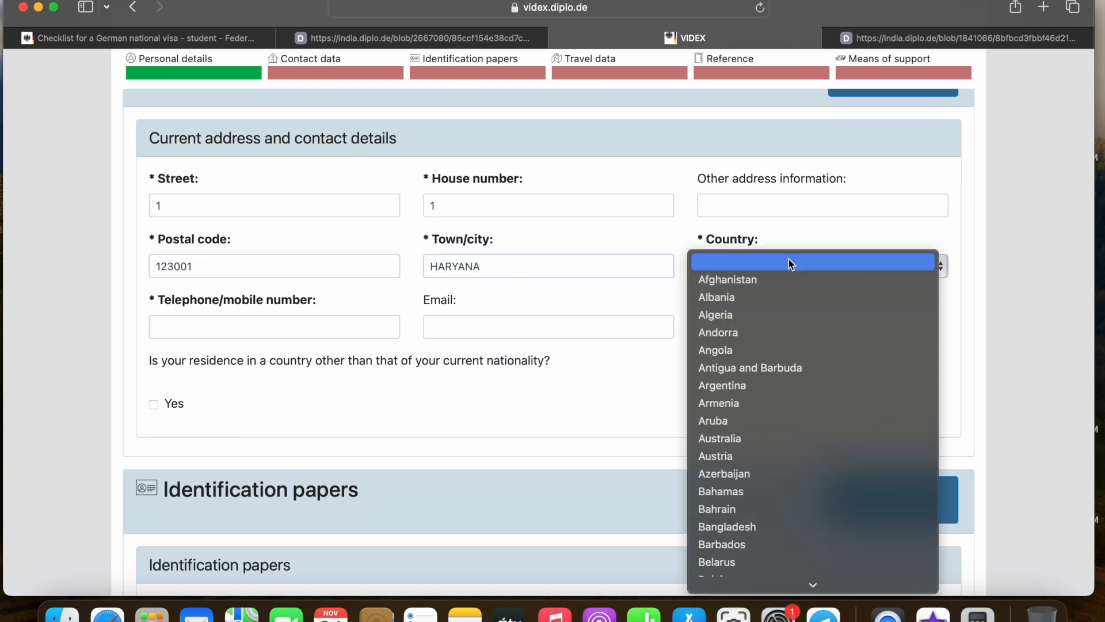
key("i")
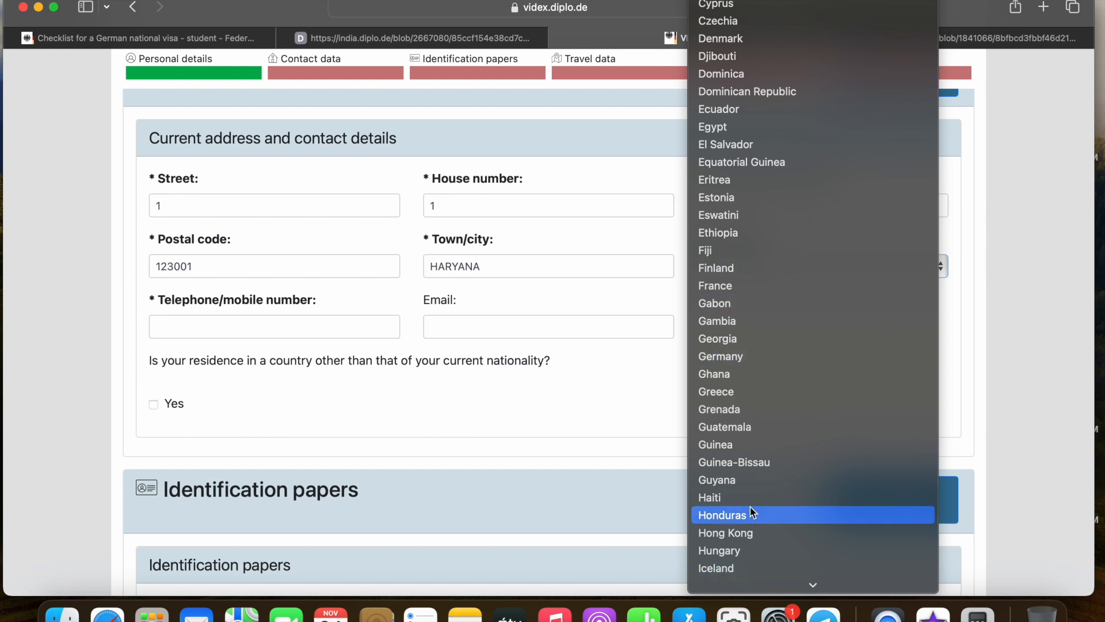
scroll(752, 512, "down", 3)
left_click(740, 527)
Correct the town/city entry and enter the applicant's telephone number
left_click(493, 265)
key("super+a")
key("BackSpace")
type("NARNAUL")
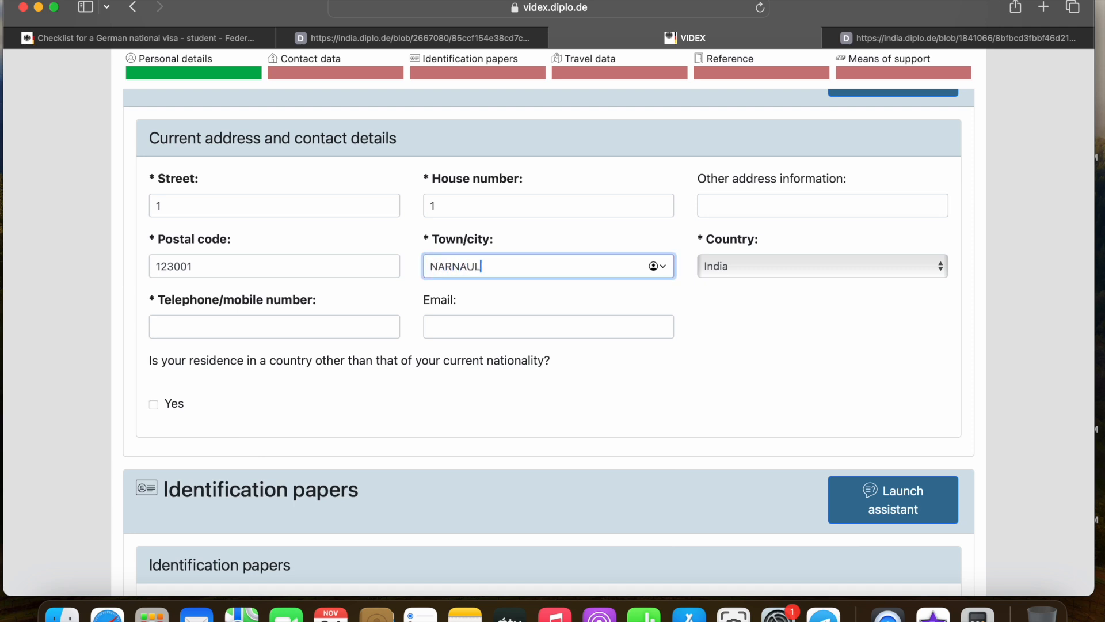
scroll(284, 260, "down", 1)
left_click(267, 300)
type("1")
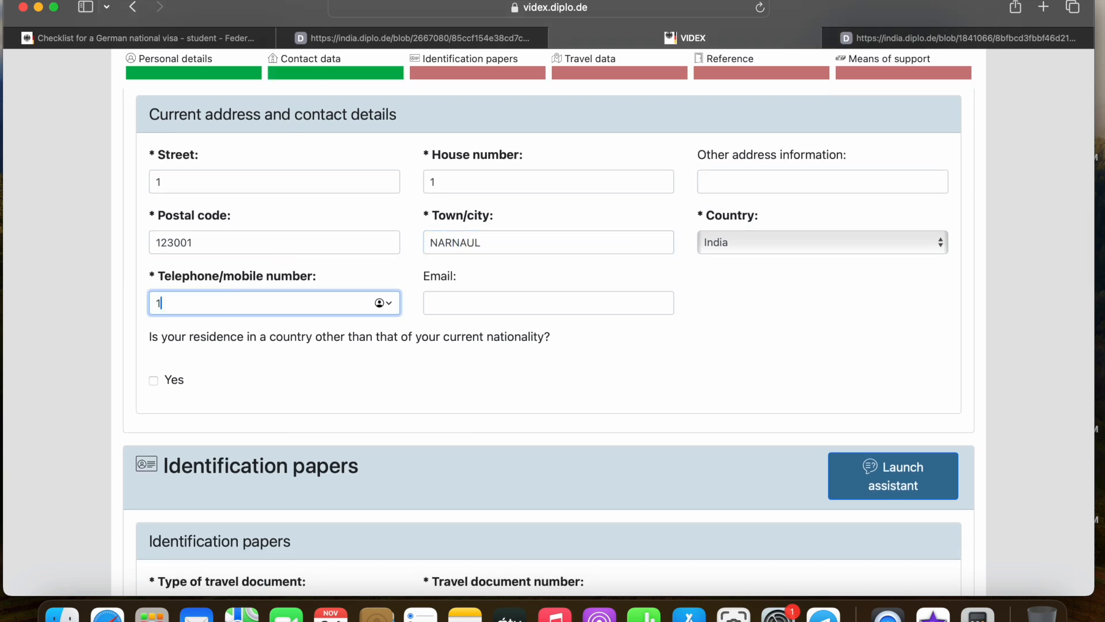
type("2345890")
scroll(356, 336, "down", 3)
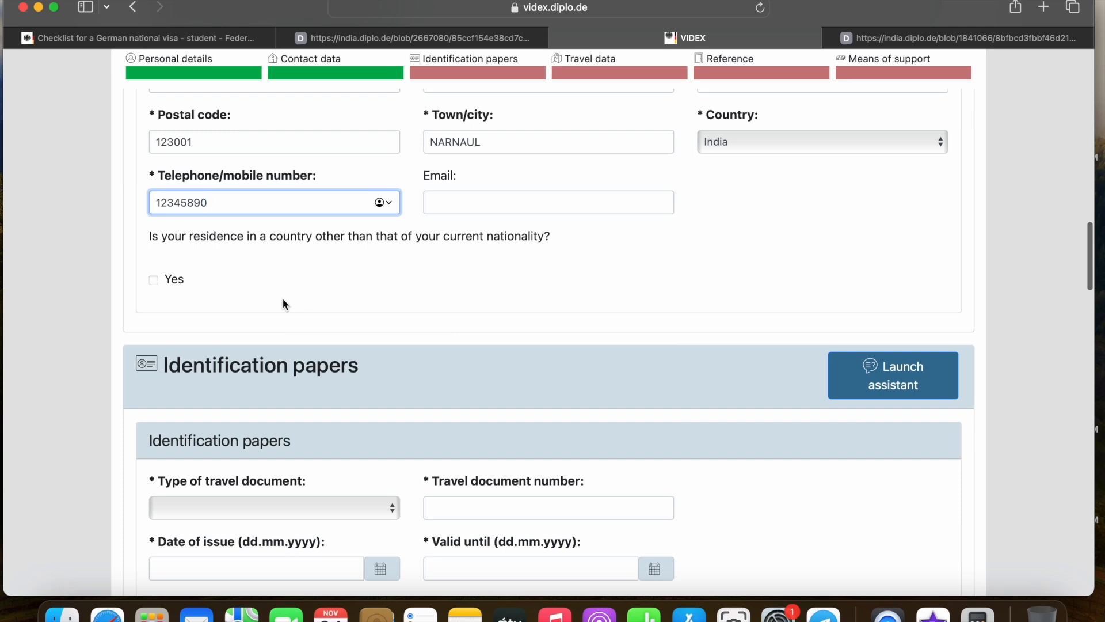
scroll(283, 300, "down", 5)
scroll(282, 298, "down", 2)
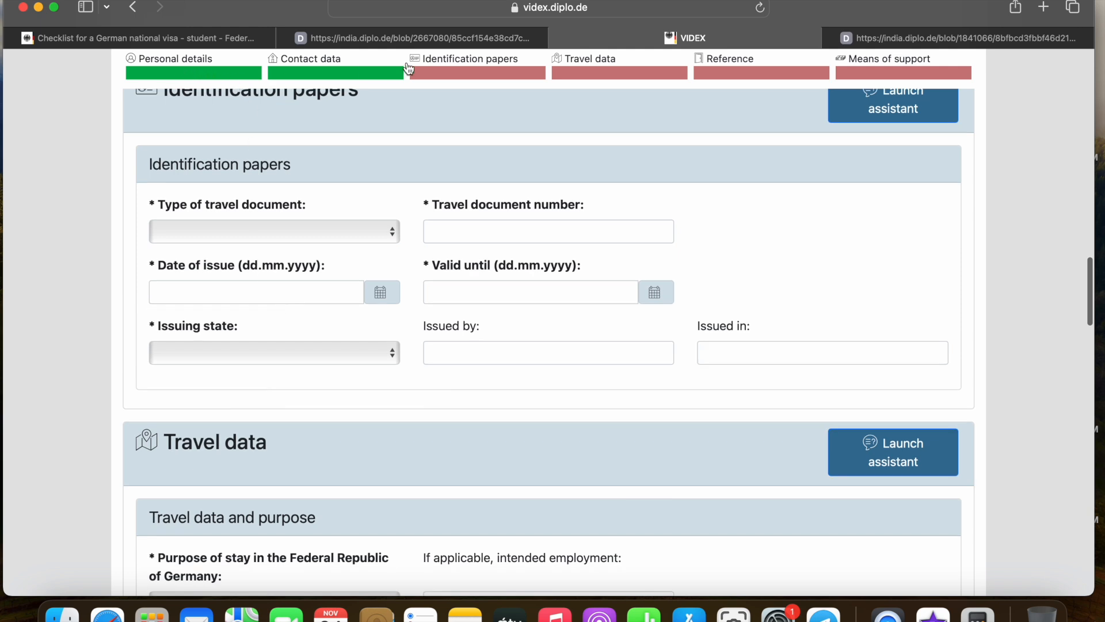
Select Ordinary passport, enter its number, issue date 1.01.2021 and expiry 1.1.2031
scroll(357, 167, "down", 1)
scroll(357, 167, "down", 1)
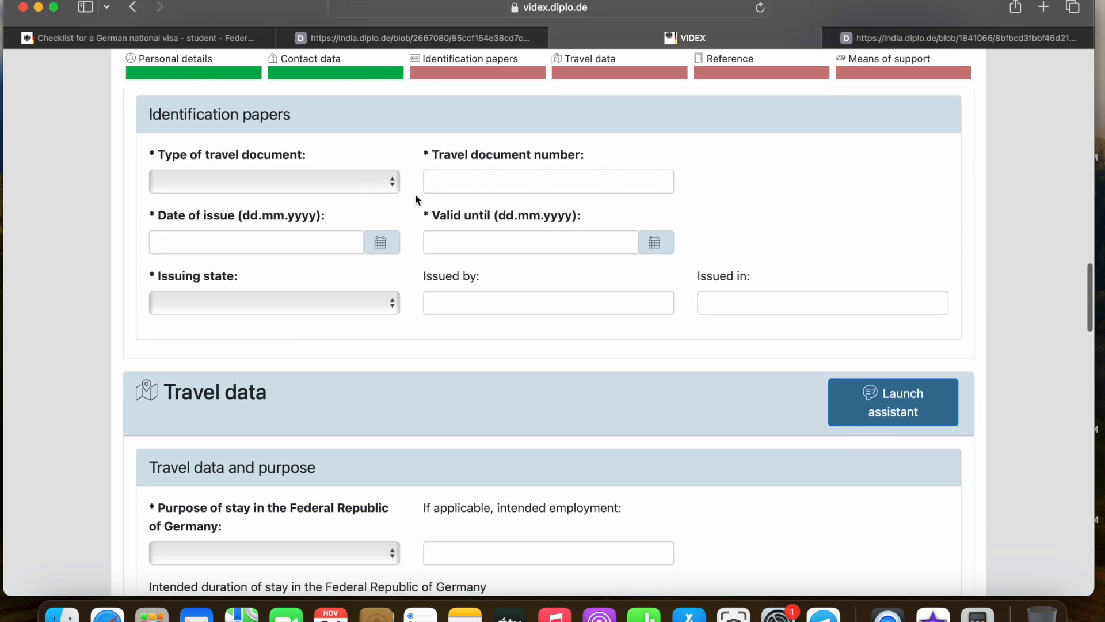
left_click(328, 176)
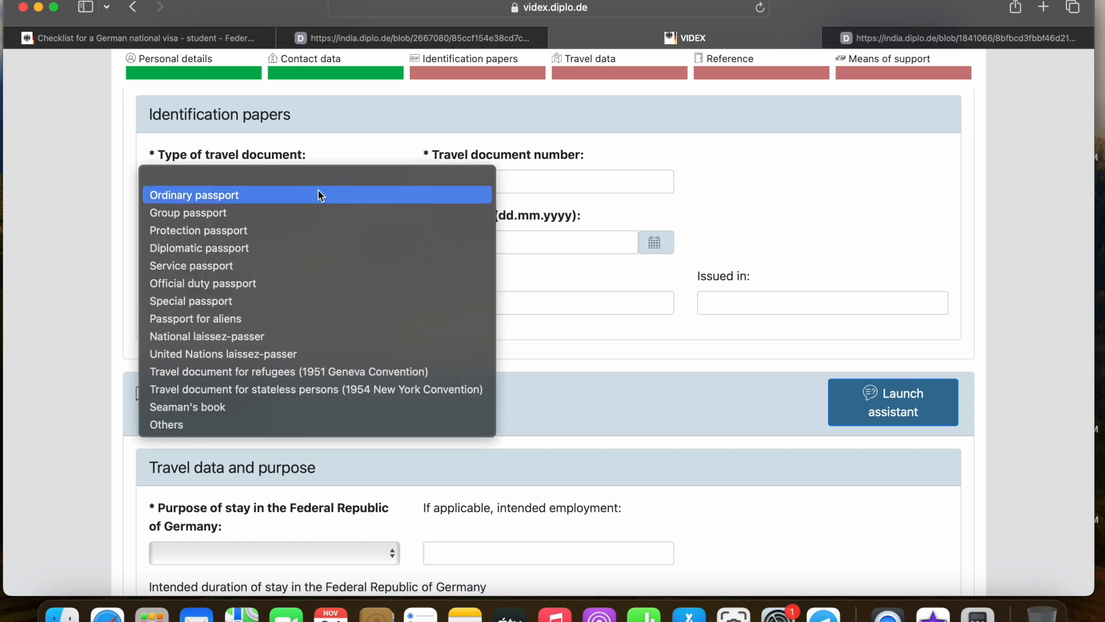
left_click(320, 195)
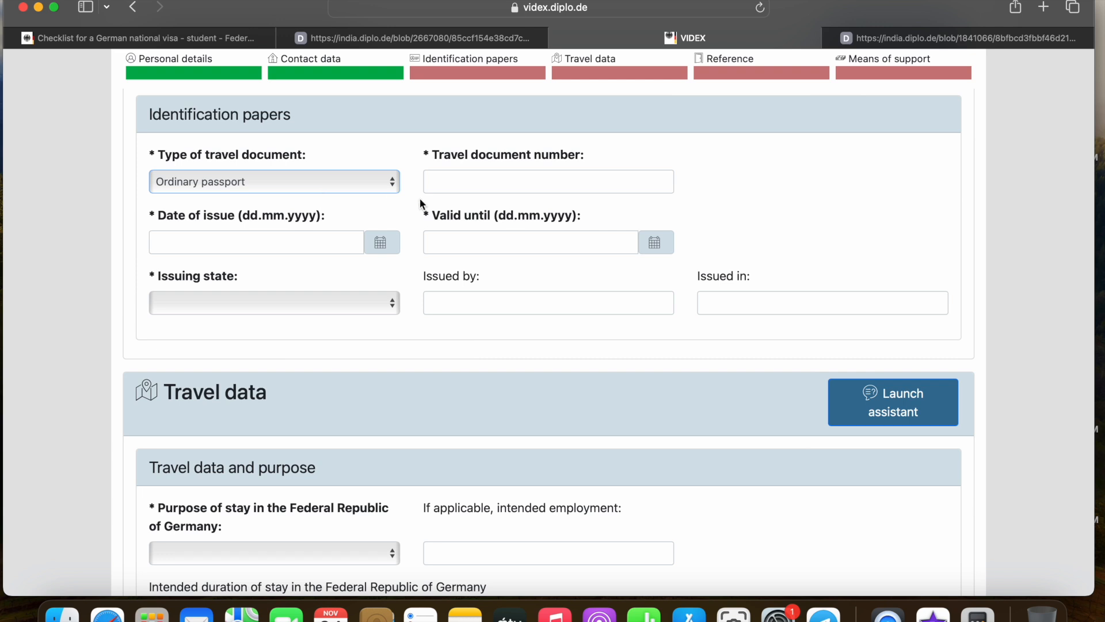
scroll(420, 198, "down", 1)
left_click(463, 170)
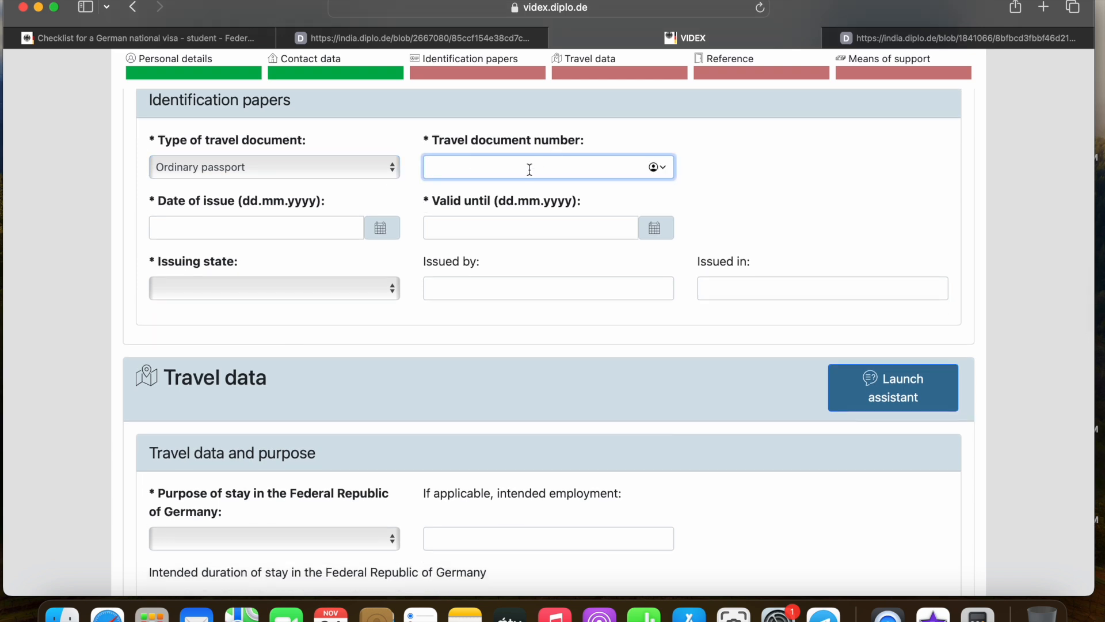
type("123456")
scroll(379, 178, "down", 1)
left_click(207, 196)
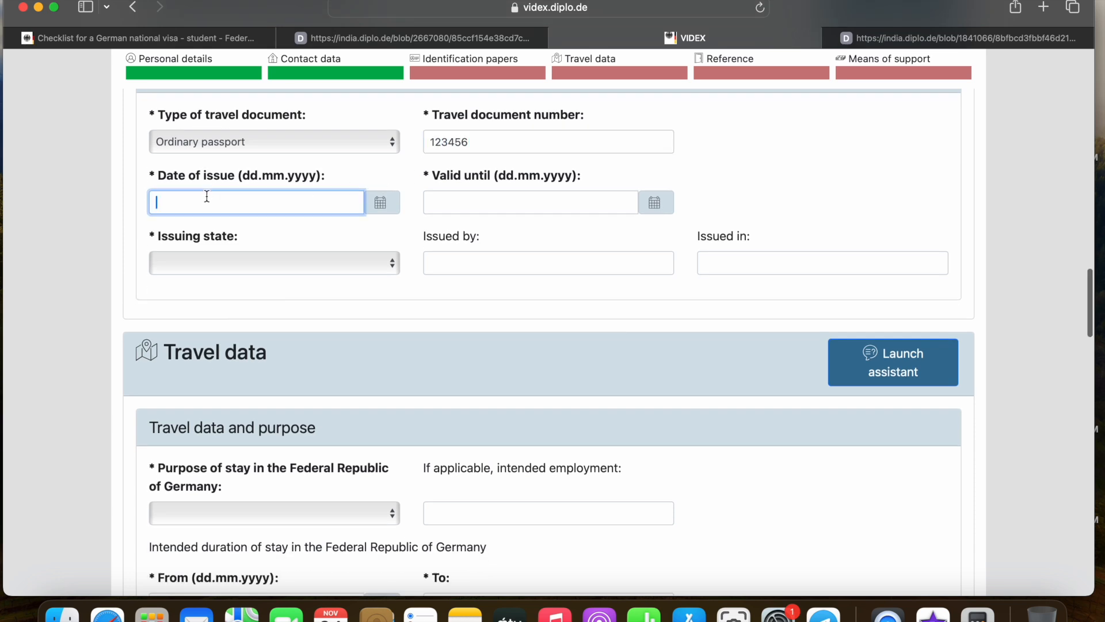
type("1.01.2021")
left_click(449, 205)
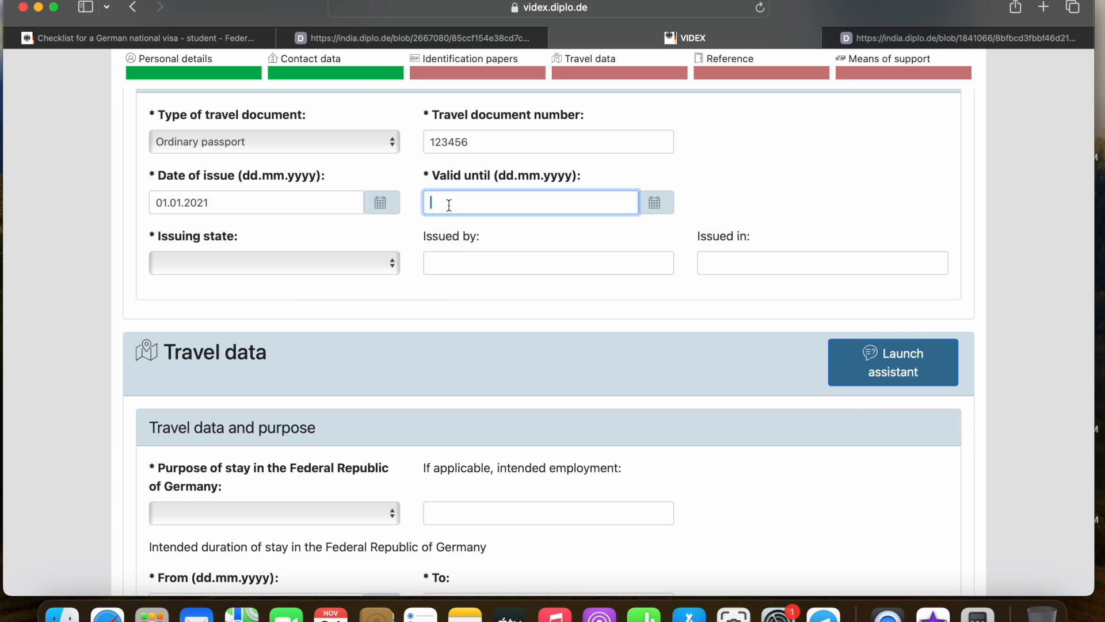
type("1.1.2031")
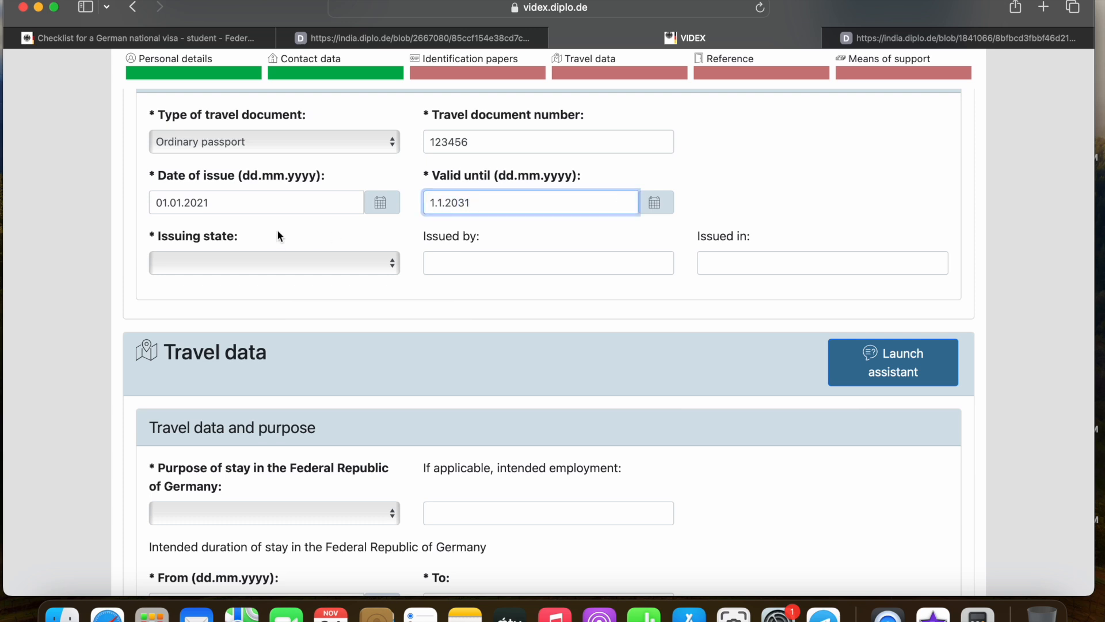
Set issuing state India, issued by MINISTRY OF EXTERNAL AFFAIRS, issued in DELHI
left_click(251, 263)
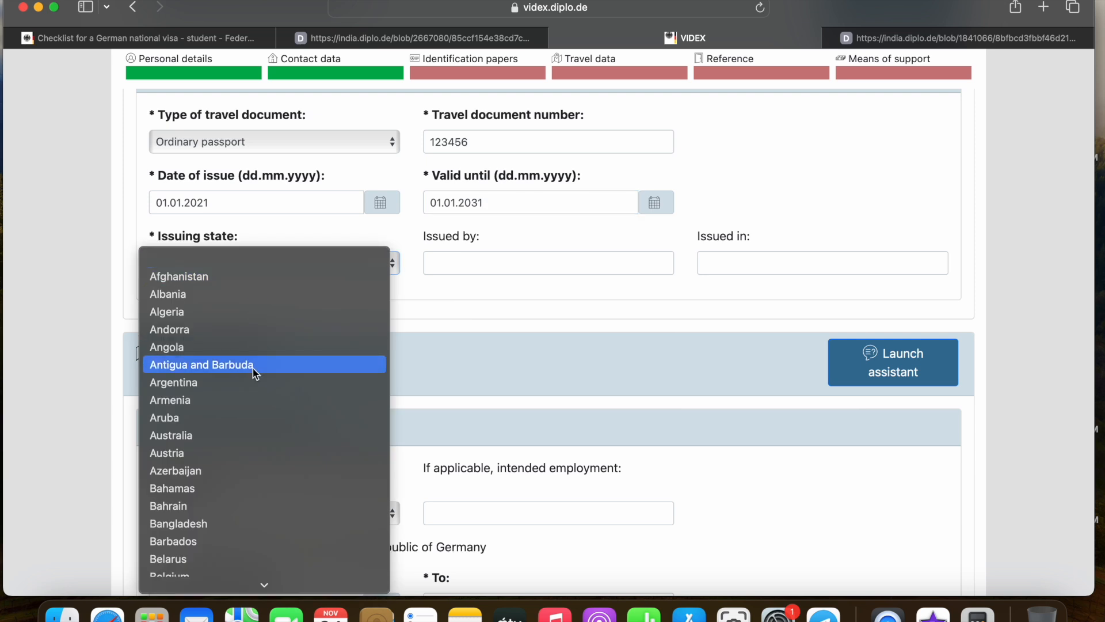
key("i")
scroll(252, 373, "down", 3)
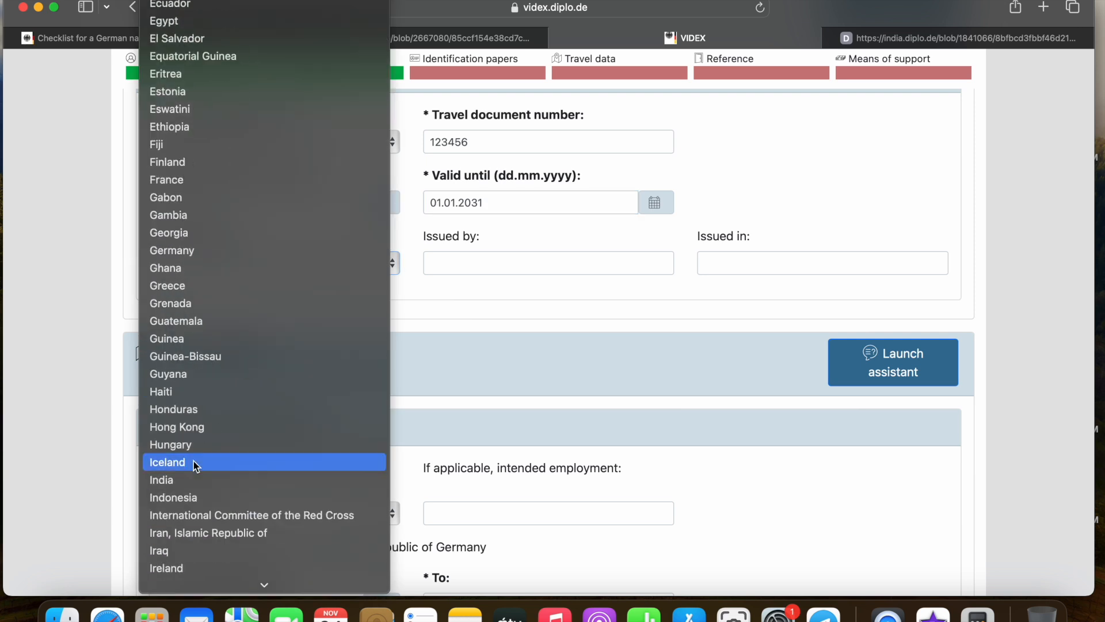
left_click(190, 480)
left_click(498, 259)
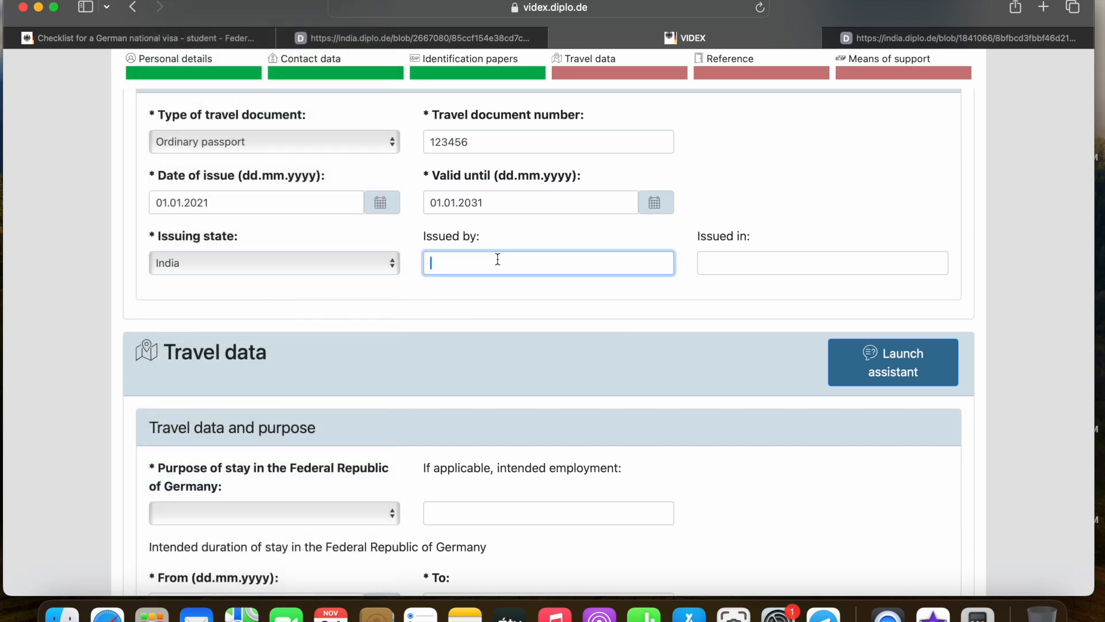
scroll(521, 258, "up", 1)
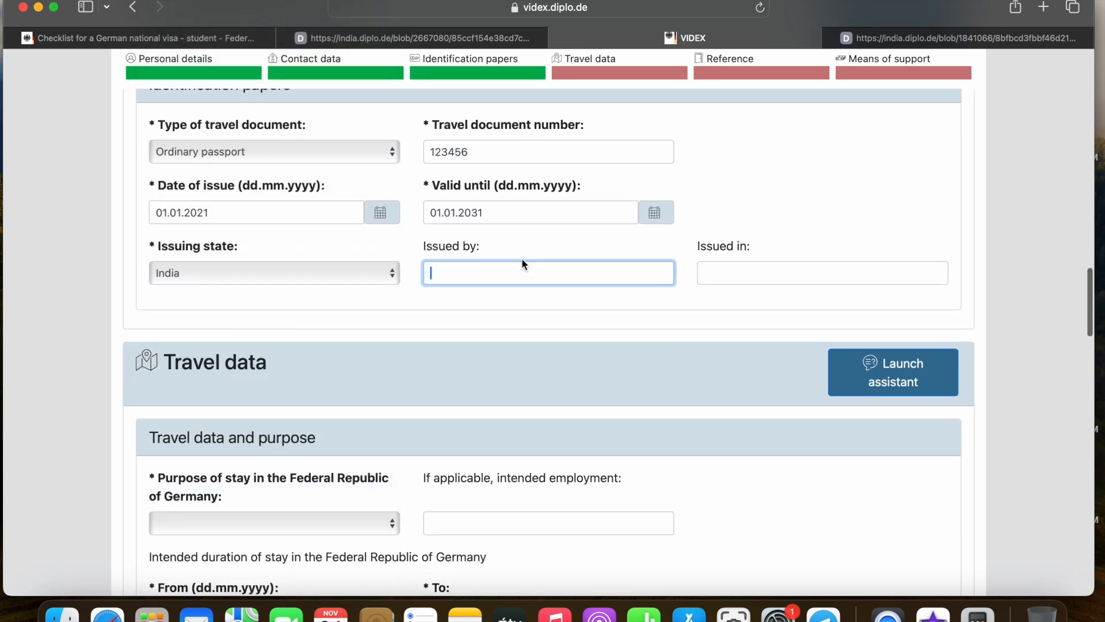
type("MINI")
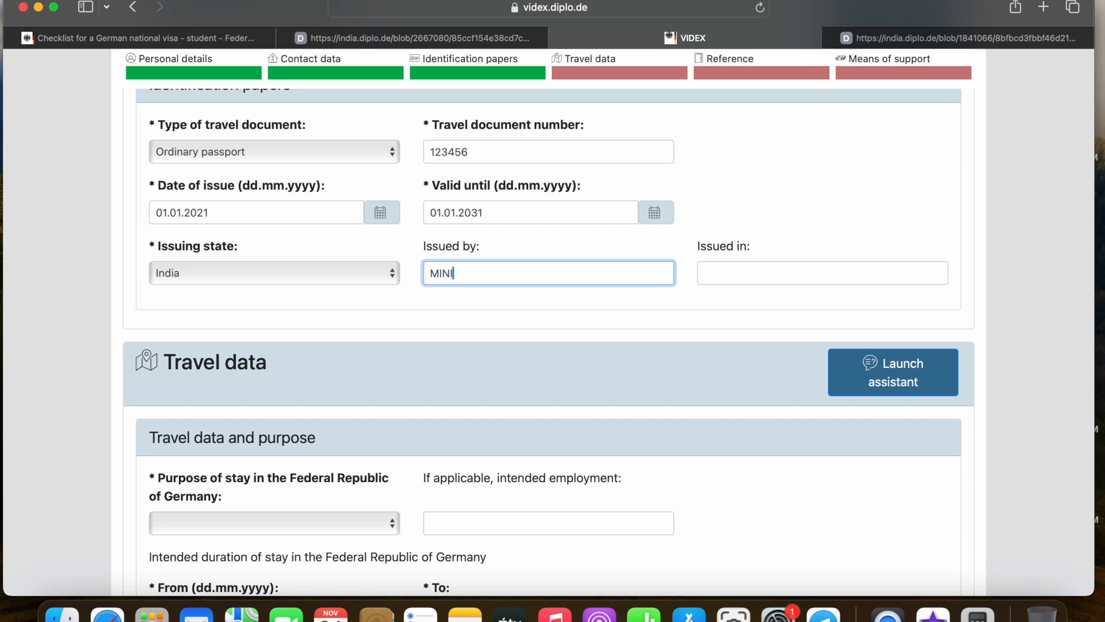
type("STRY OF EXTERNAL AFFAIRS")
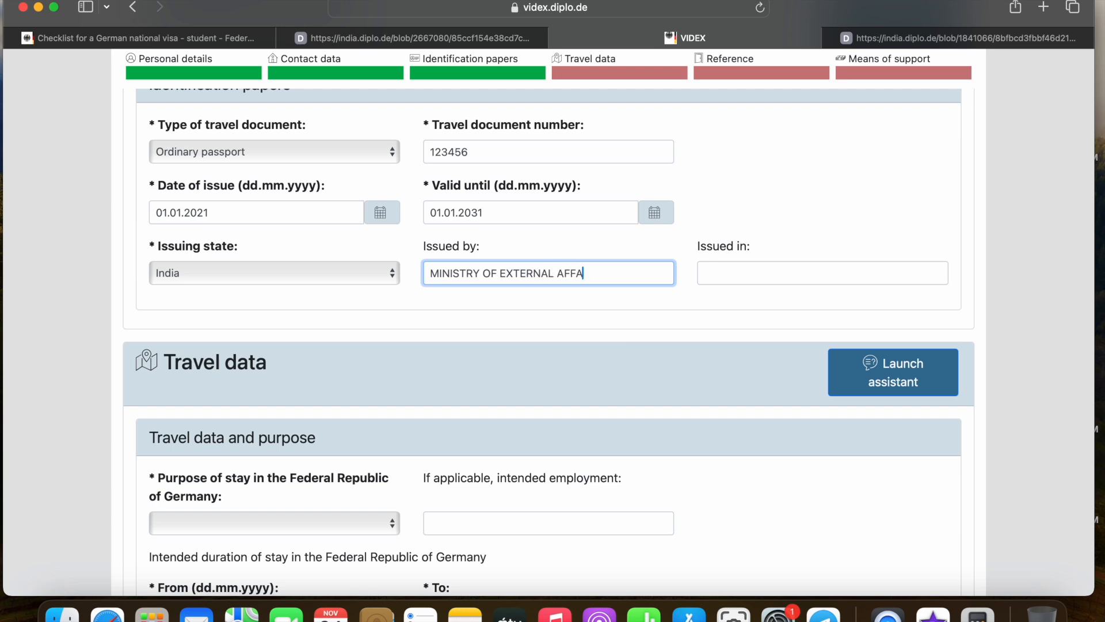
left_click(728, 270)
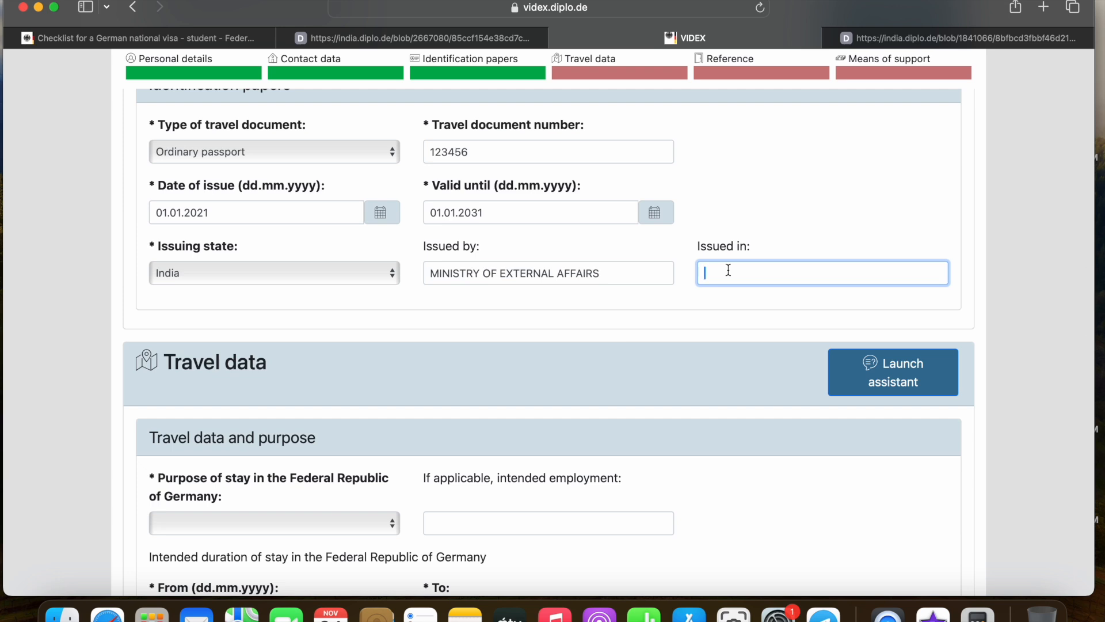
type("DELHI")
scroll(571, 273, "down", 5)
scroll(578, 271, "up", 2)
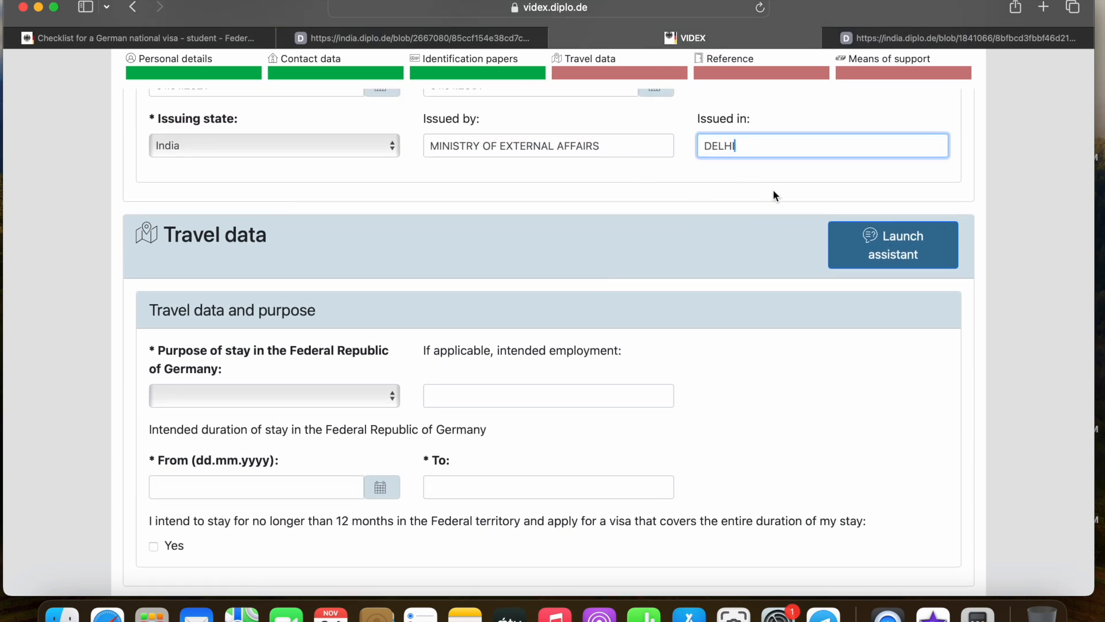
scroll(514, 216, "down", 3)
Choose Study as the purpose of stay
scroll(304, 199, "down", 2)
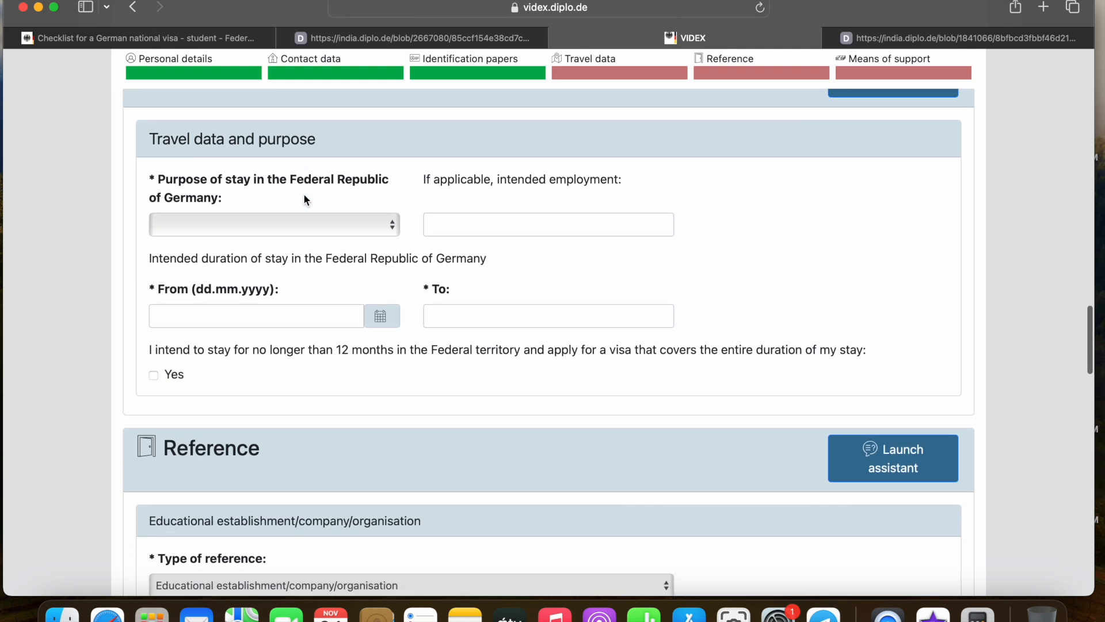
left_click(351, 224)
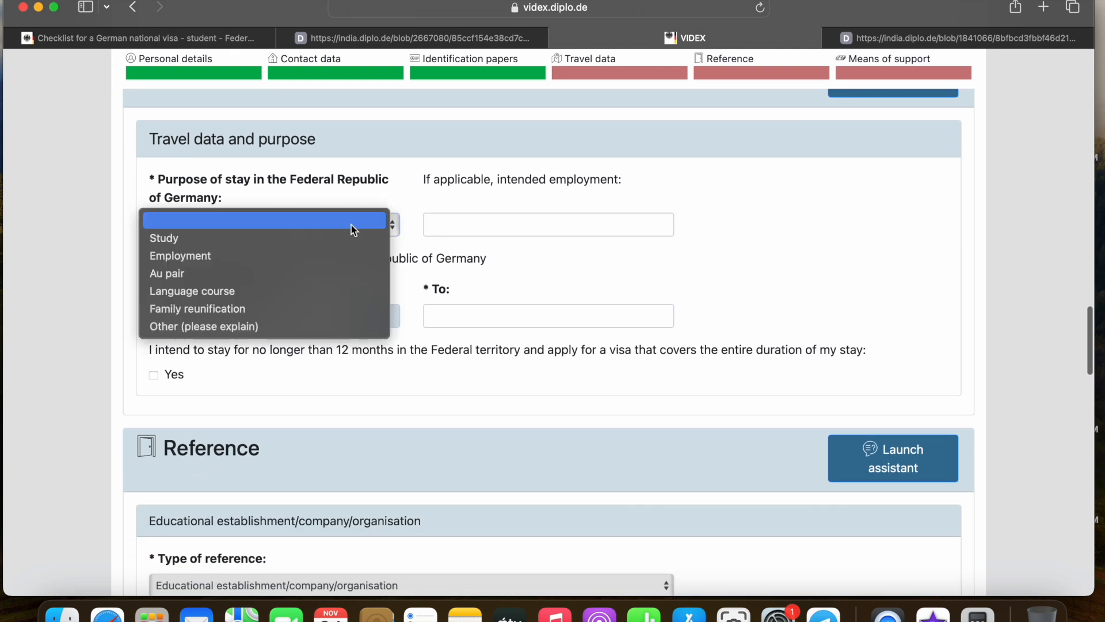
left_click(296, 238)
Enter the stay period from 1.10.2024 to 1.10.2026, then move on to the Reference section
scroll(403, 235, "down", 1)
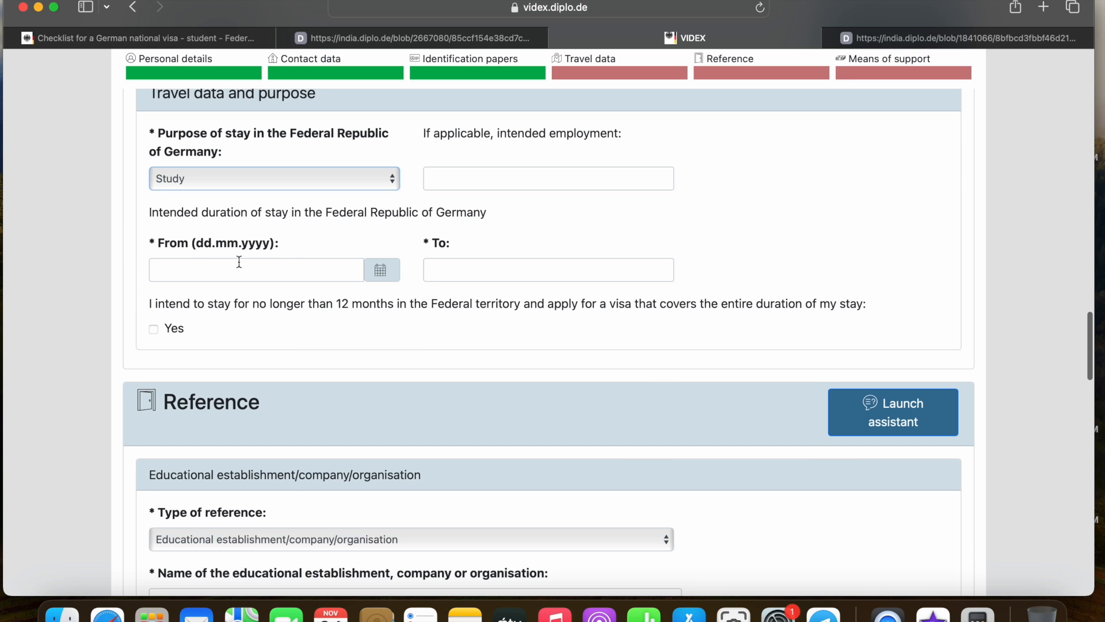
left_click(291, 268)
type("1.10.2024")
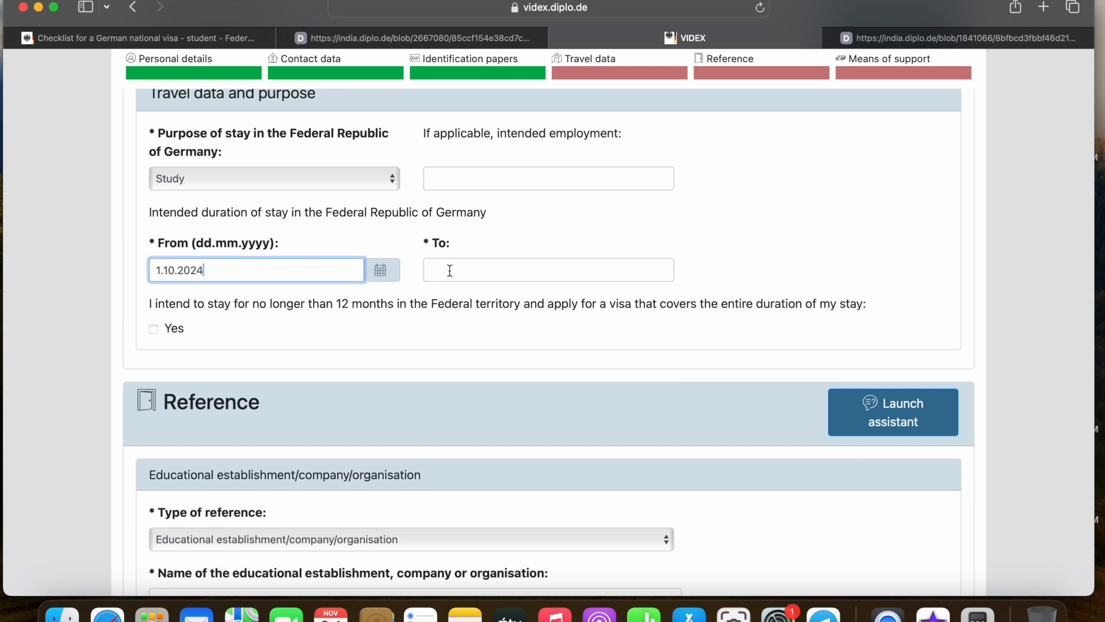
scroll(449, 273, "down", 1)
left_click(451, 266)
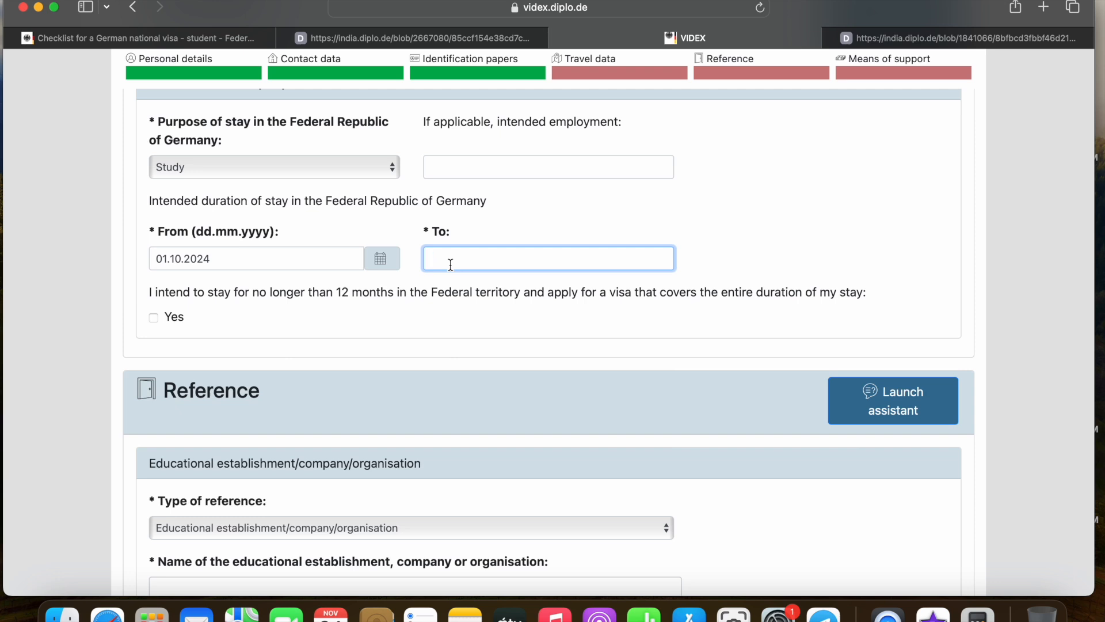
type("1.1")
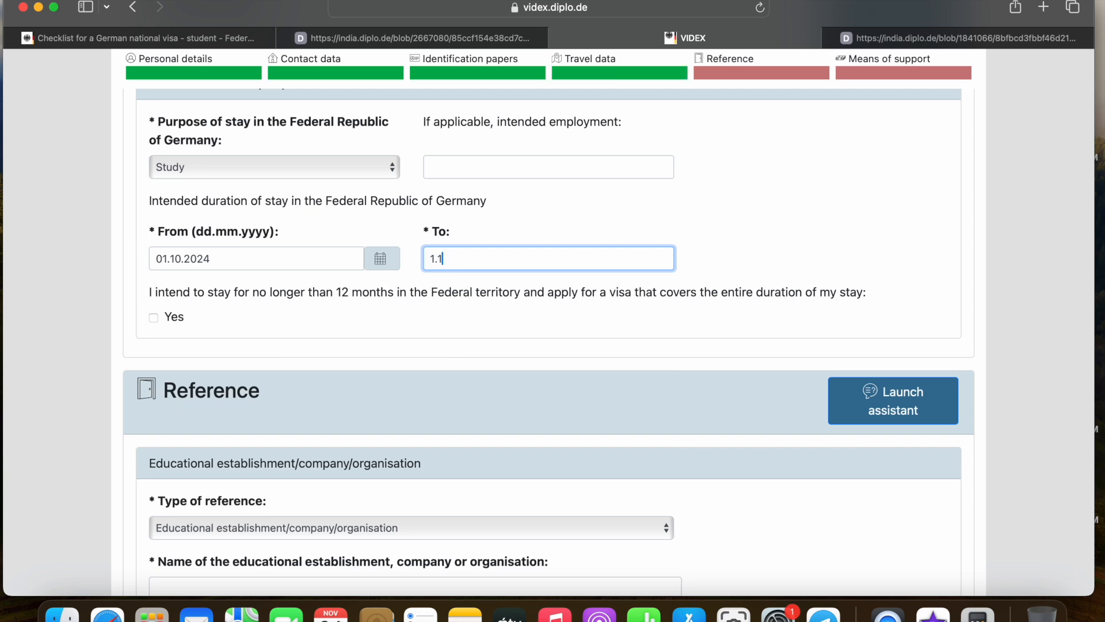
type("0.2026")
scroll(401, 320, "down", 1)
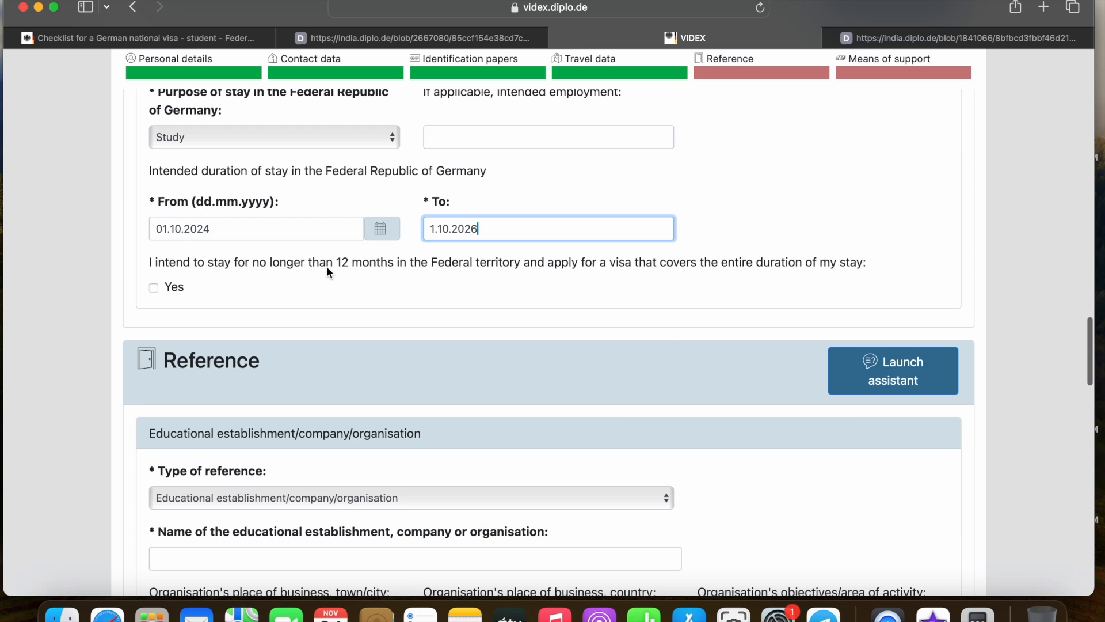
scroll(319, 331, "down", 8)
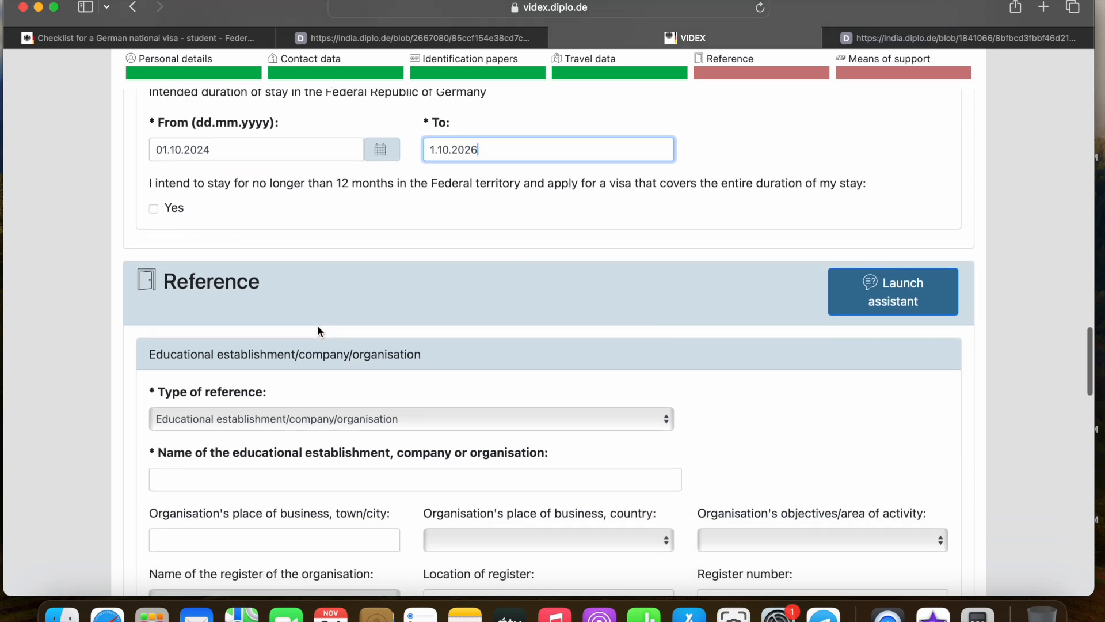
scroll(426, 191, "down", 3)
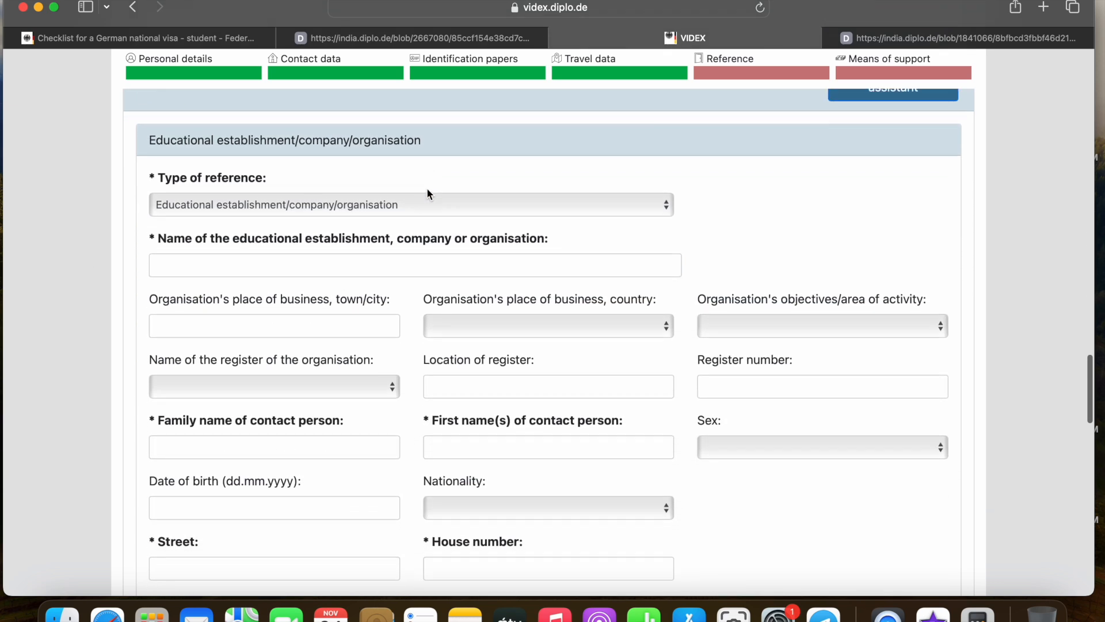
scroll(392, 177, "down", 2)
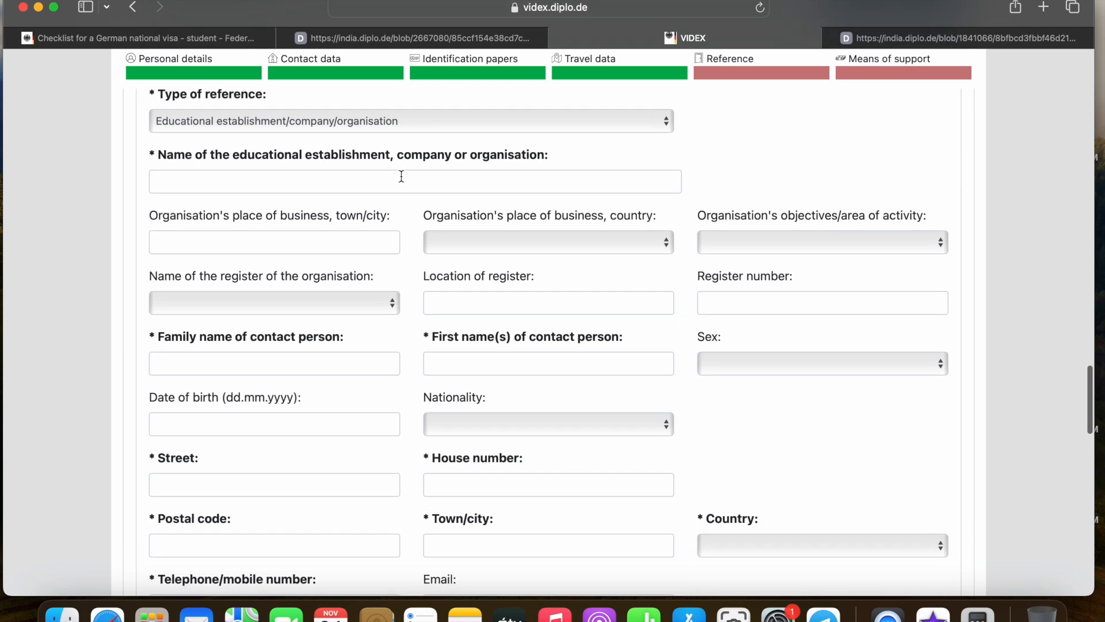
left_click(281, 181)
type("HOCHSCH")
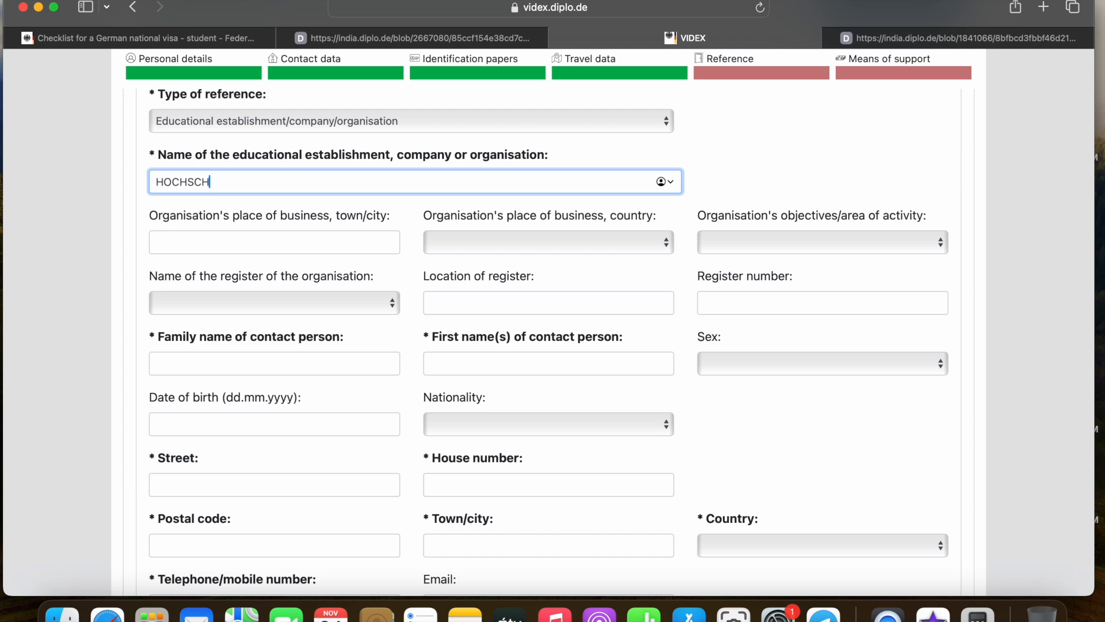
type("ULE FULDA")
scroll(356, 186, "down", 3)
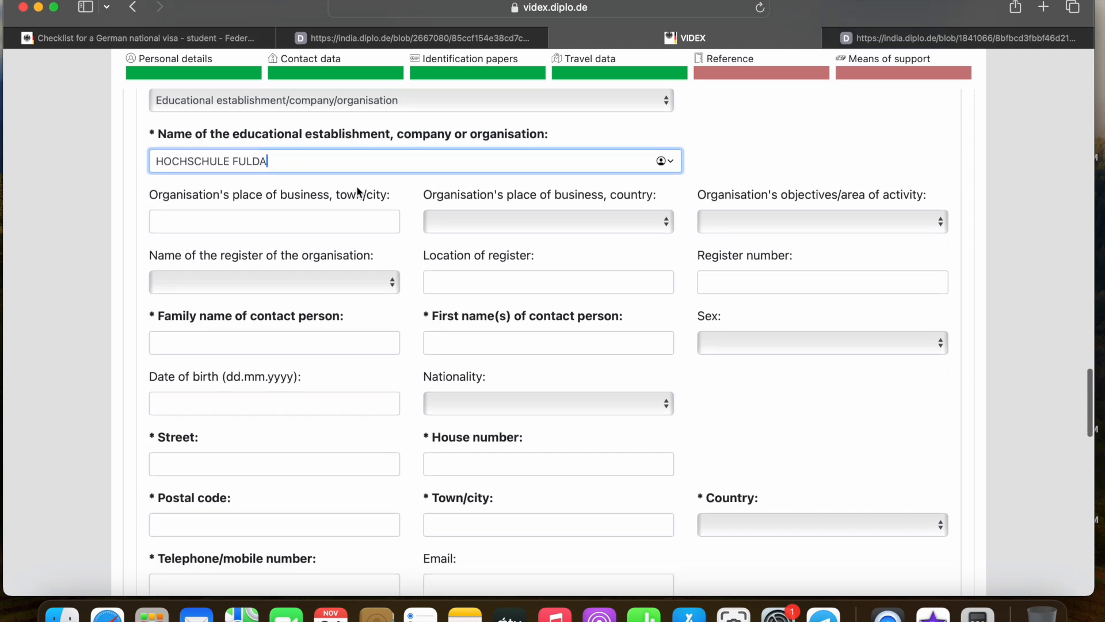
scroll(311, 235, "down", 3)
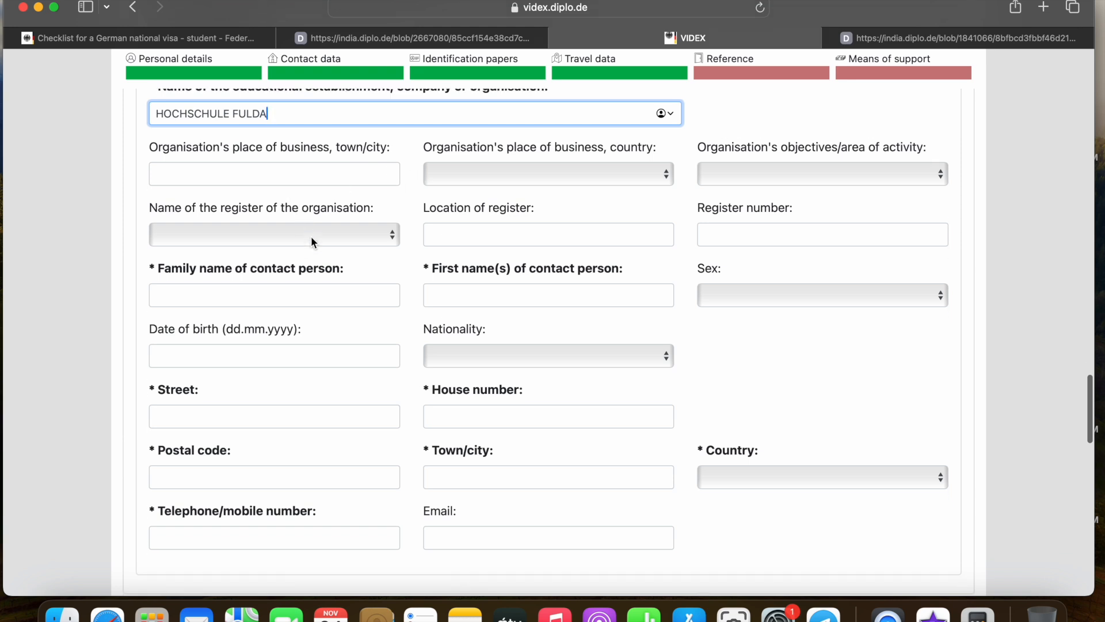
left_click(273, 257)
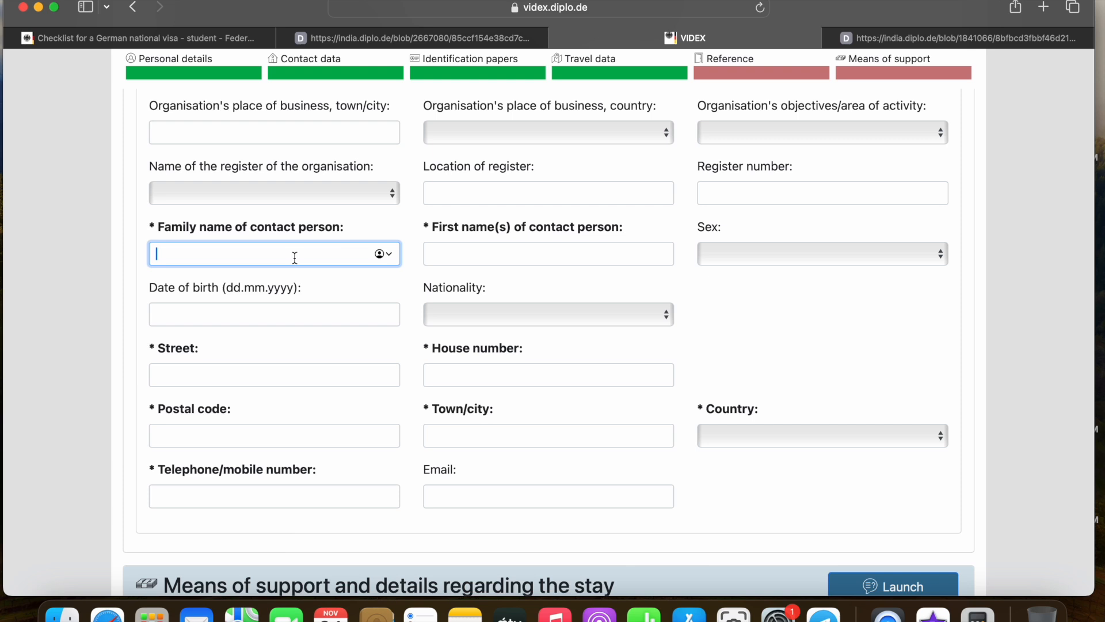
scroll(295, 257, "up", 3)
scroll(295, 258, "down", 1)
scroll(294, 258, "up", 2)
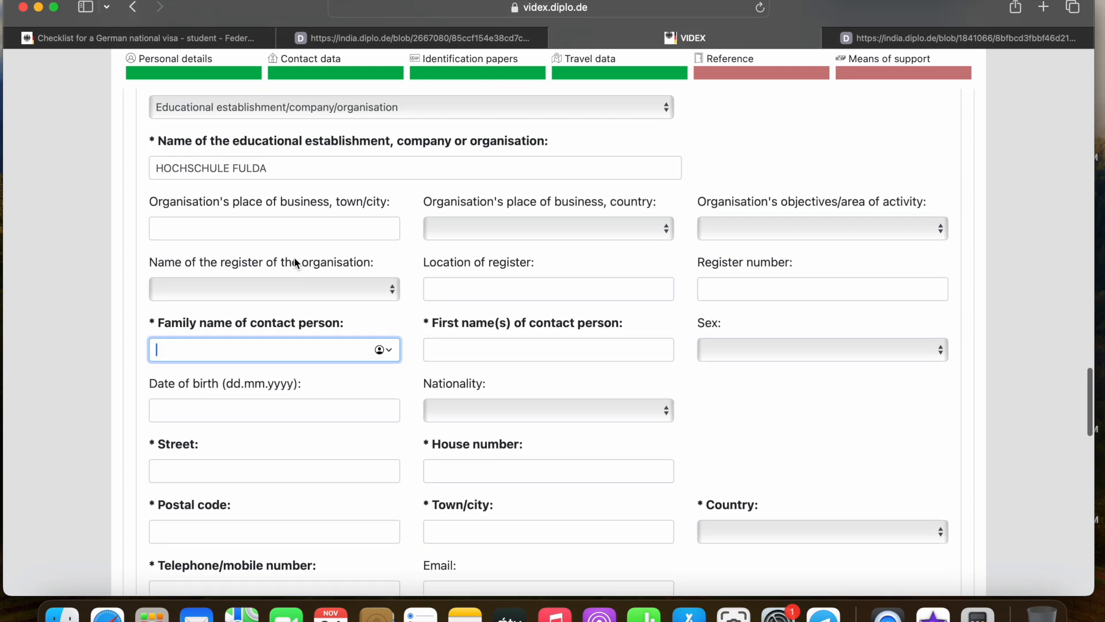
scroll(295, 257, "up", 1)
scroll(294, 257, "down", 3)
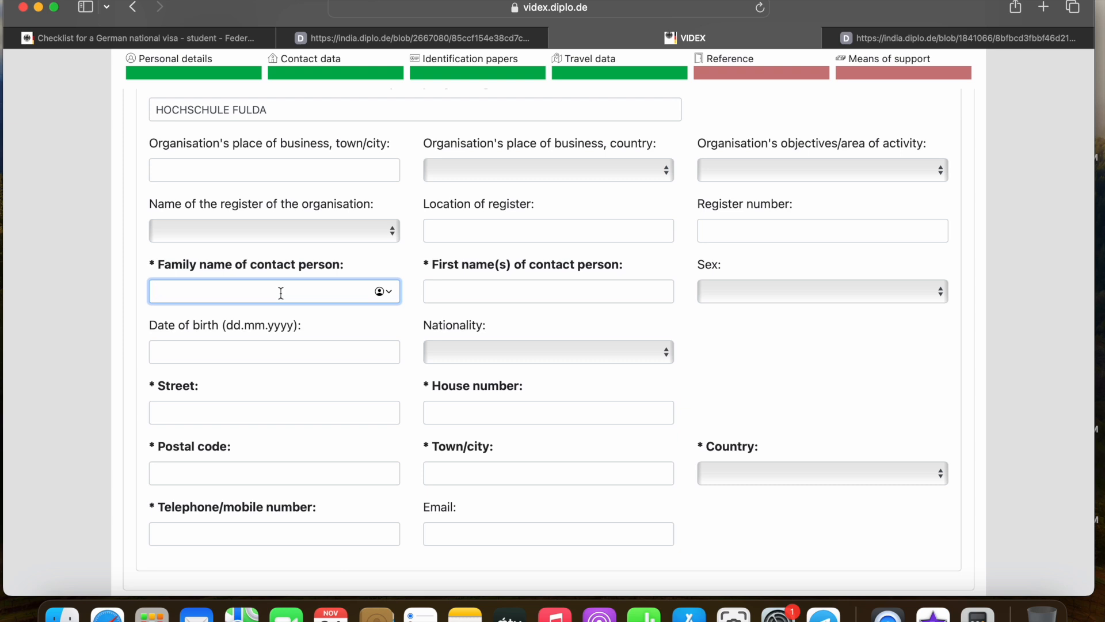
scroll(280, 292, "down", 1)
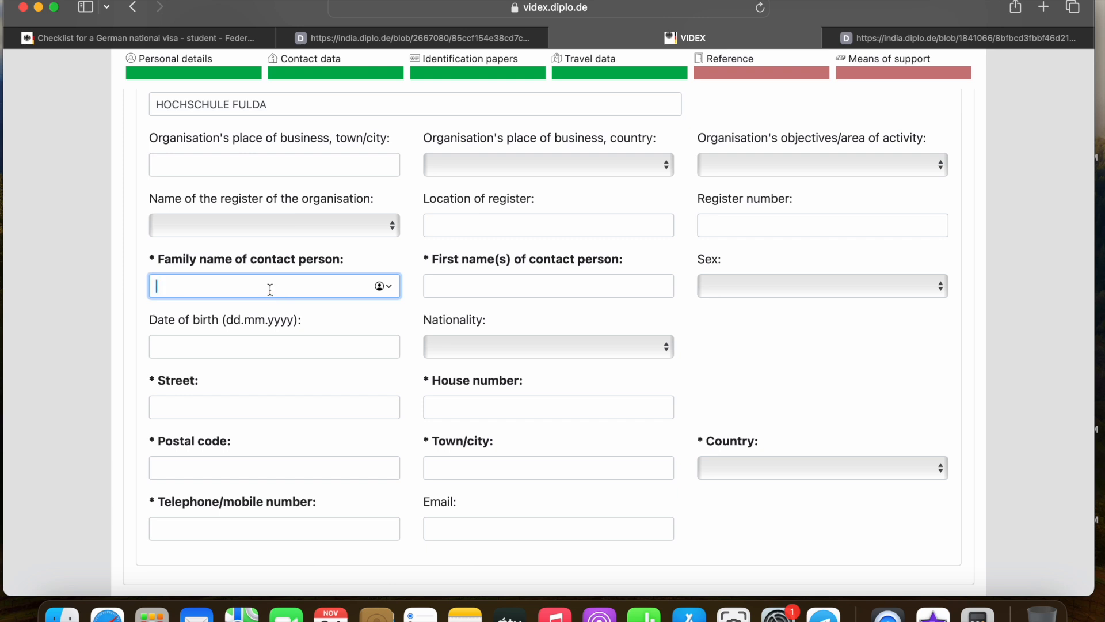
Enter the contact person's family and first names and set sex to Female
type("ABC")
left_click(503, 289)
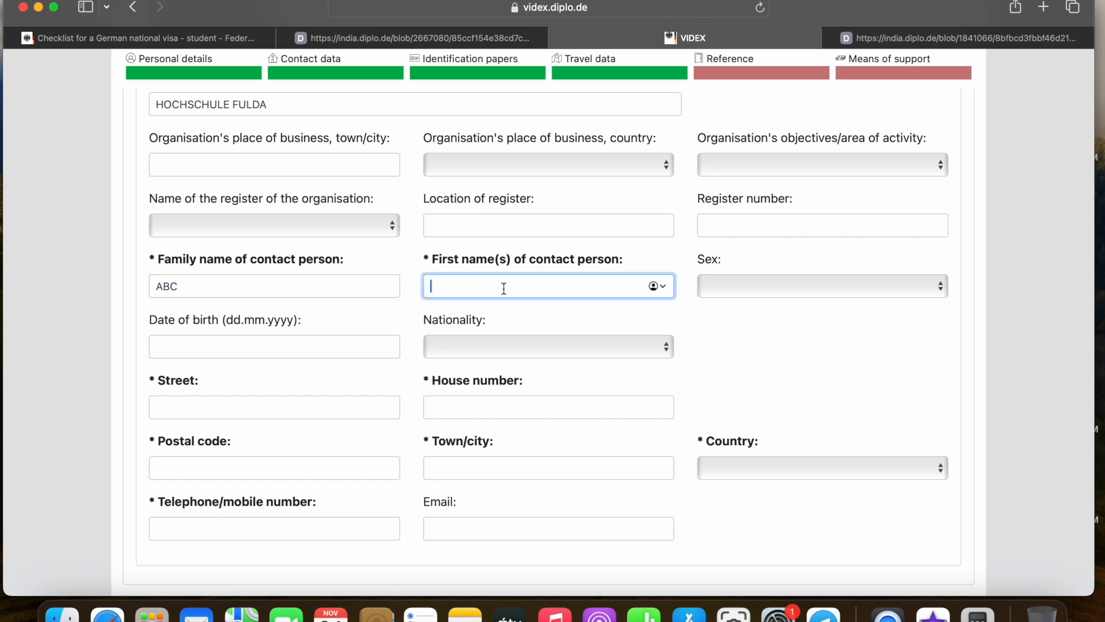
type("BVC")
left_click(765, 286)
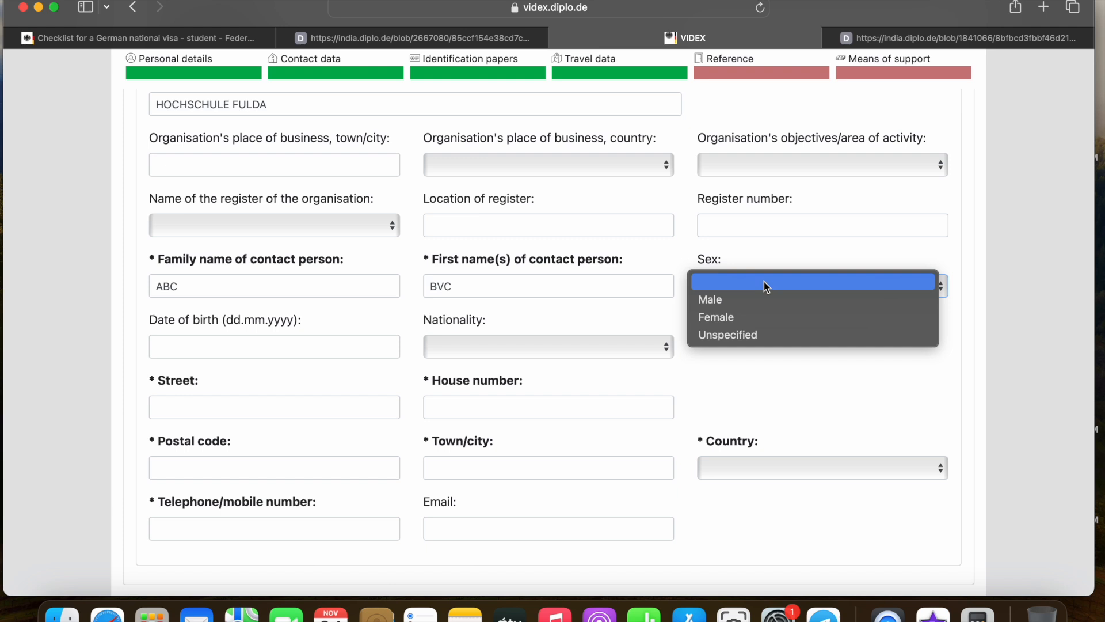
left_click(743, 313)
Fill in the contact's street field with 36037 and the house number
scroll(389, 291, "down", 4)
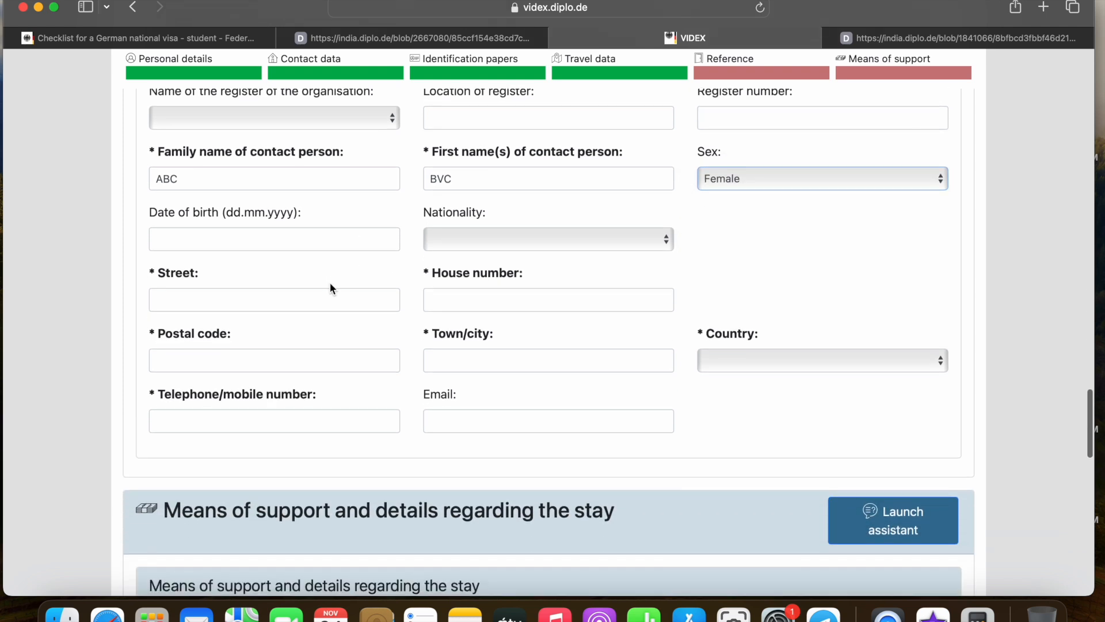
left_click(315, 297)
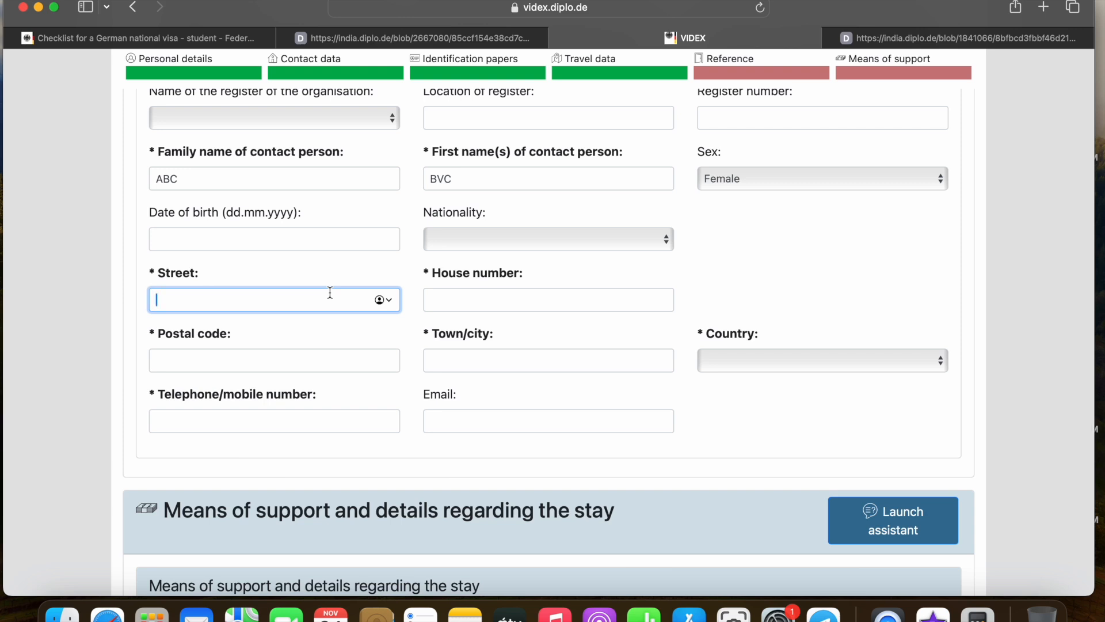
scroll(330, 293, "down", 1)
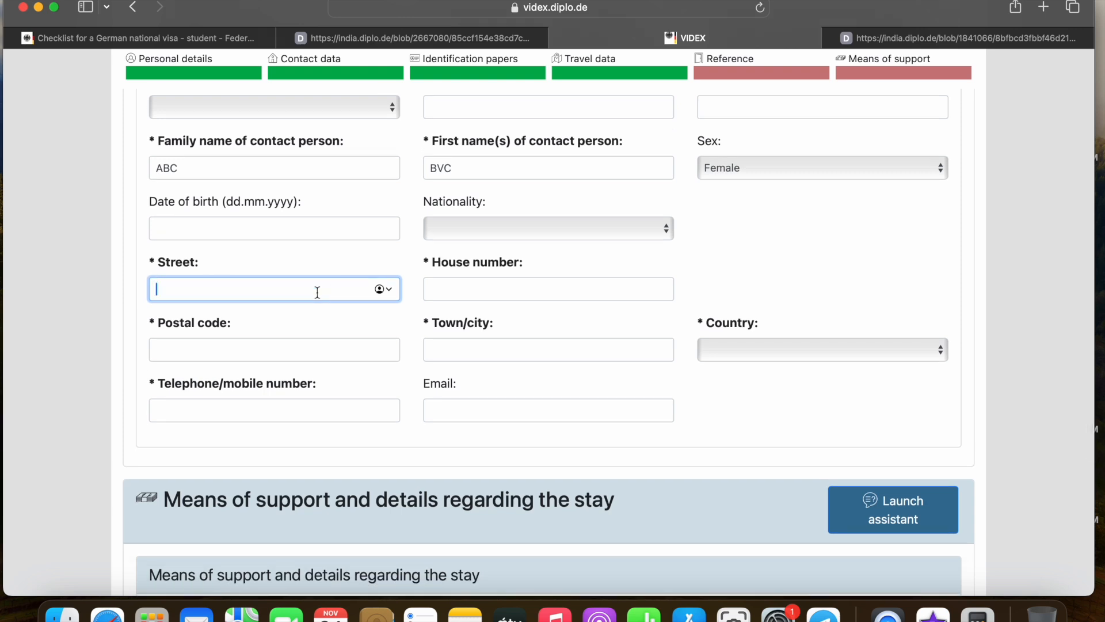
type("36037")
left_click(498, 280)
type("1")
left_click(272, 353)
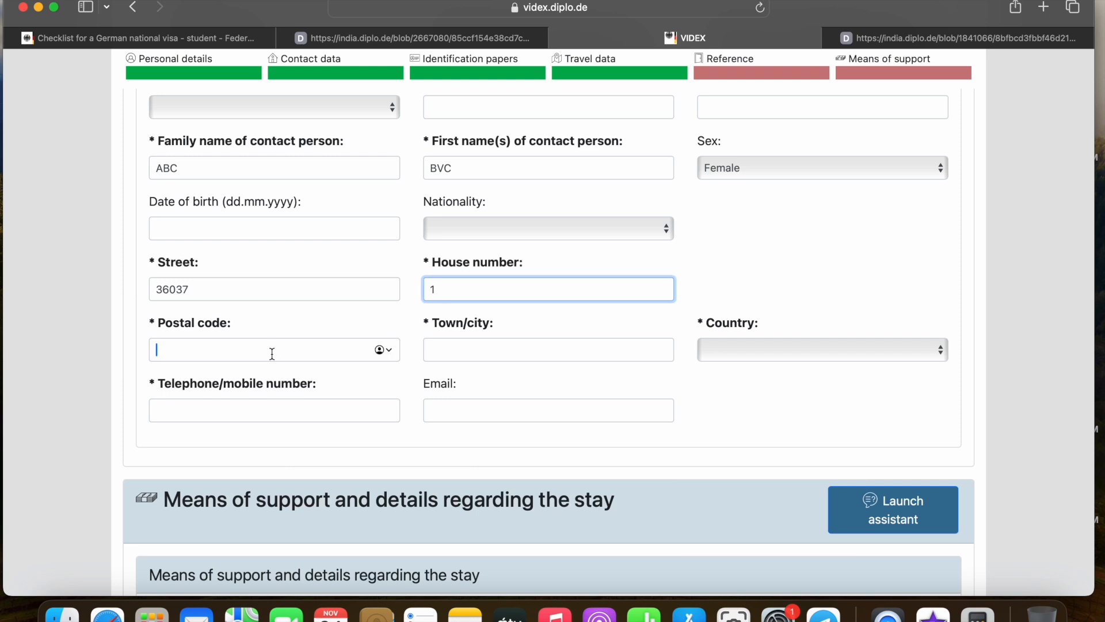
Copy 36037 from the street field into Postal code and retype the street entry
left_click_drag(195, 289, 153, 291)
right_click(161, 282)
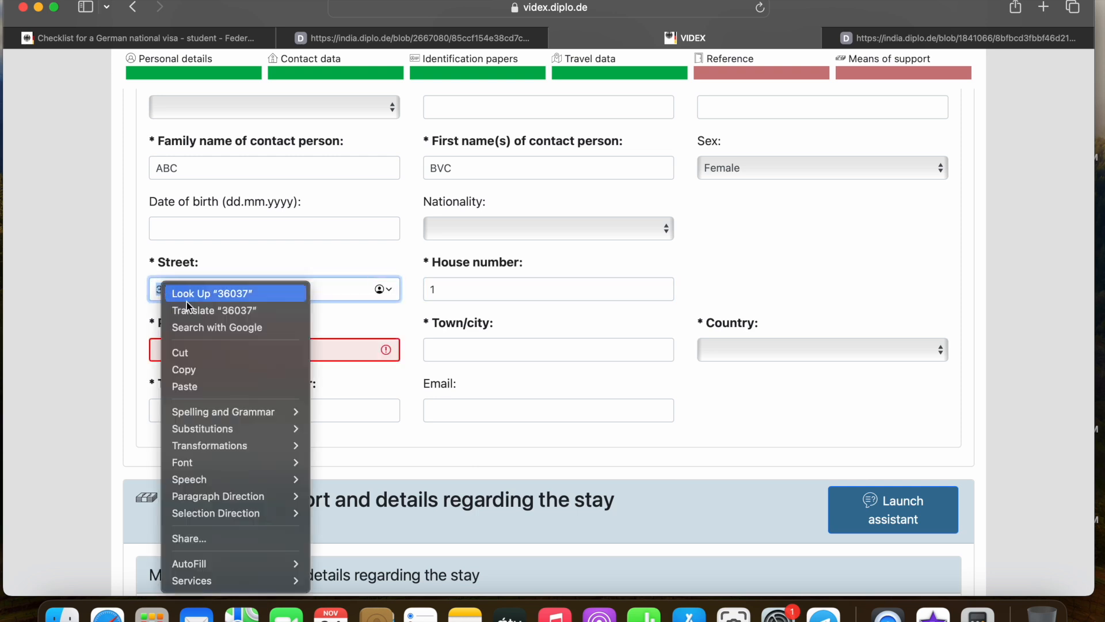
left_click(187, 375)
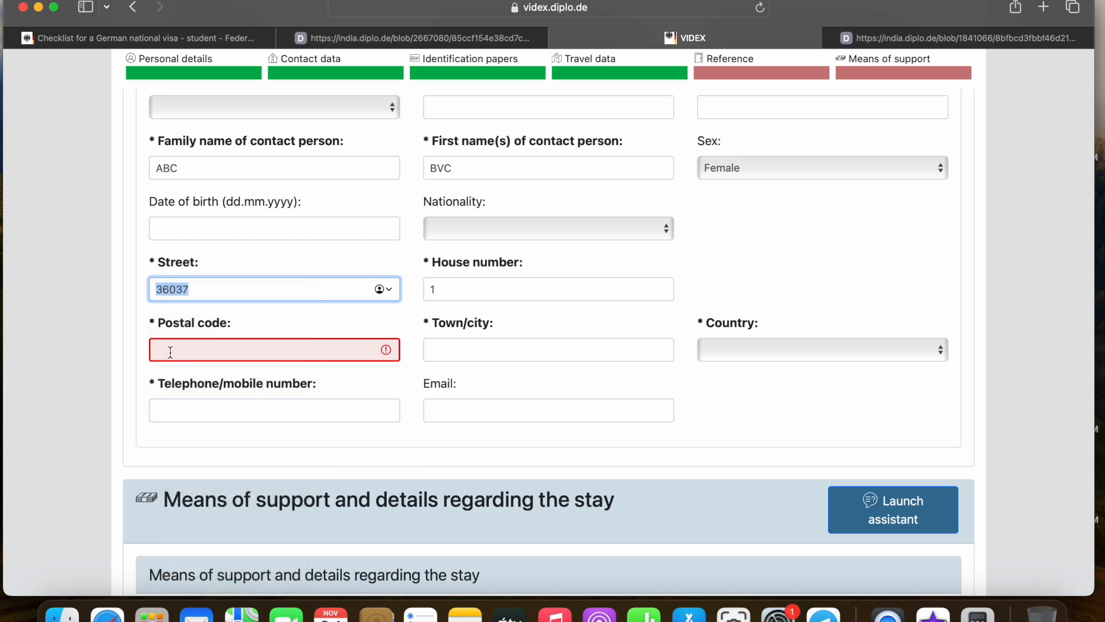
right_click(171, 349)
left_click(194, 393)
left_click_drag(214, 291, 145, 298)
type("1")
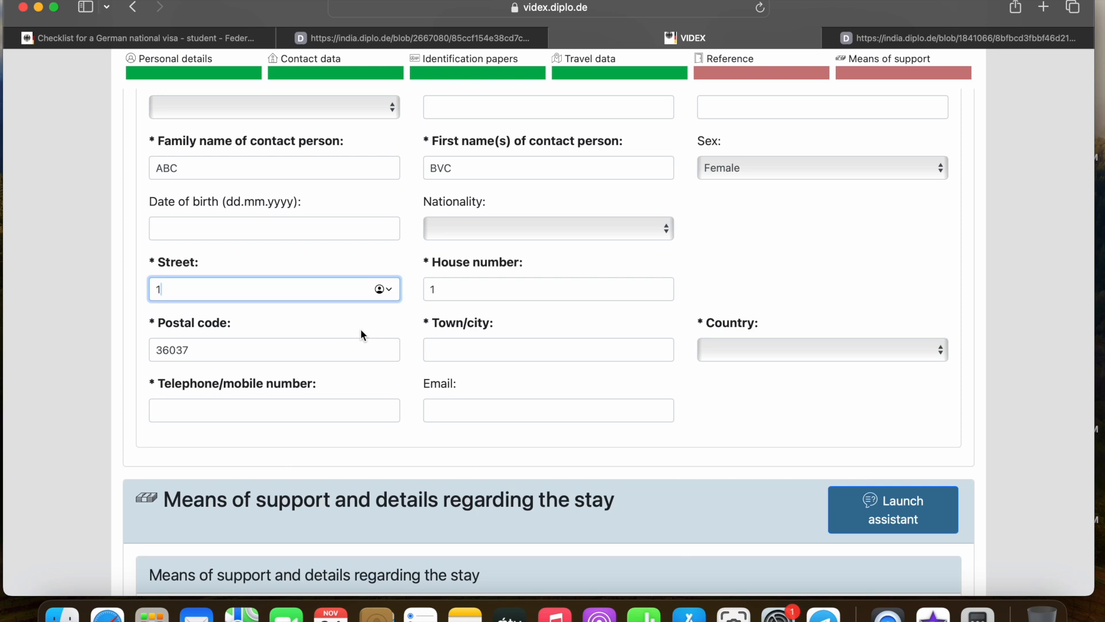
scroll(368, 334, "down", 1)
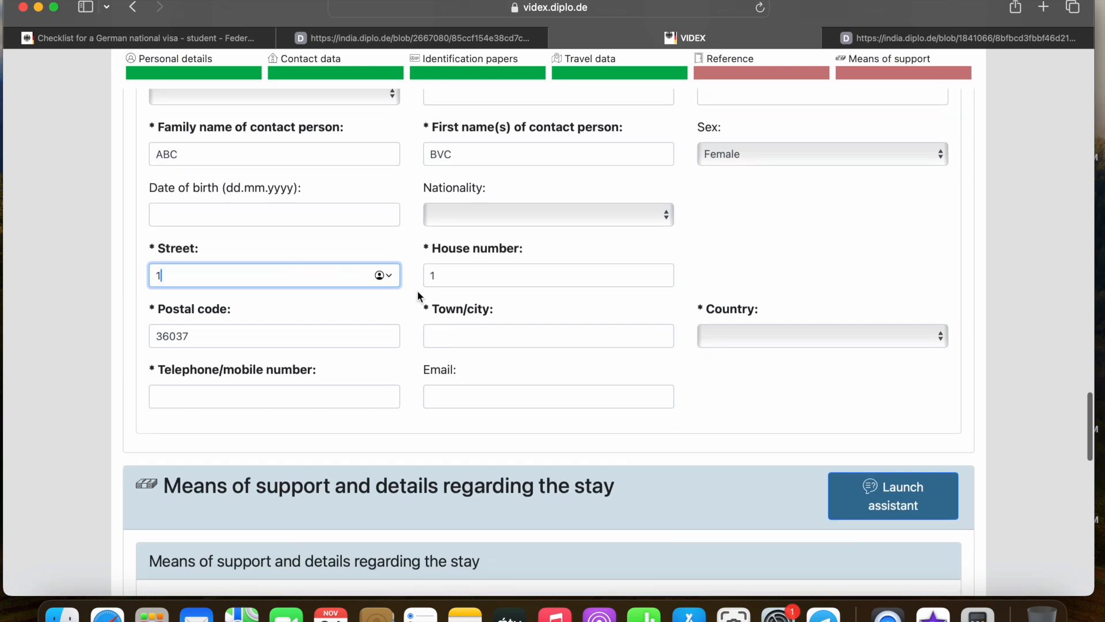
scroll(461, 322, "down", 2)
Set the contact's town to FULDA and country to Germany
left_click(464, 289)
type("FULDA")
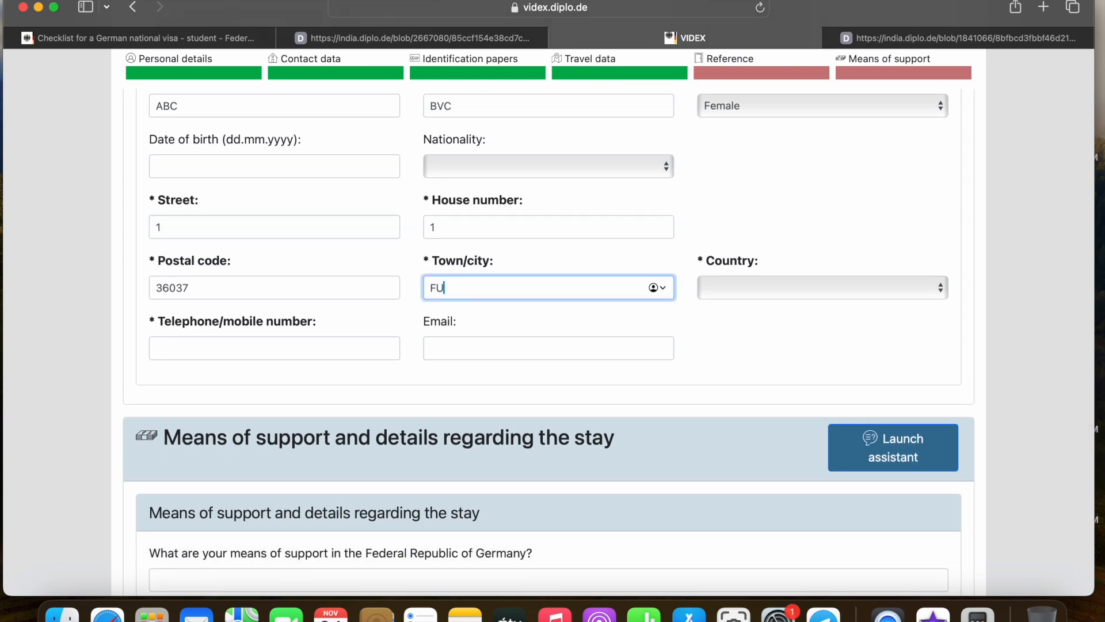
left_click(713, 289)
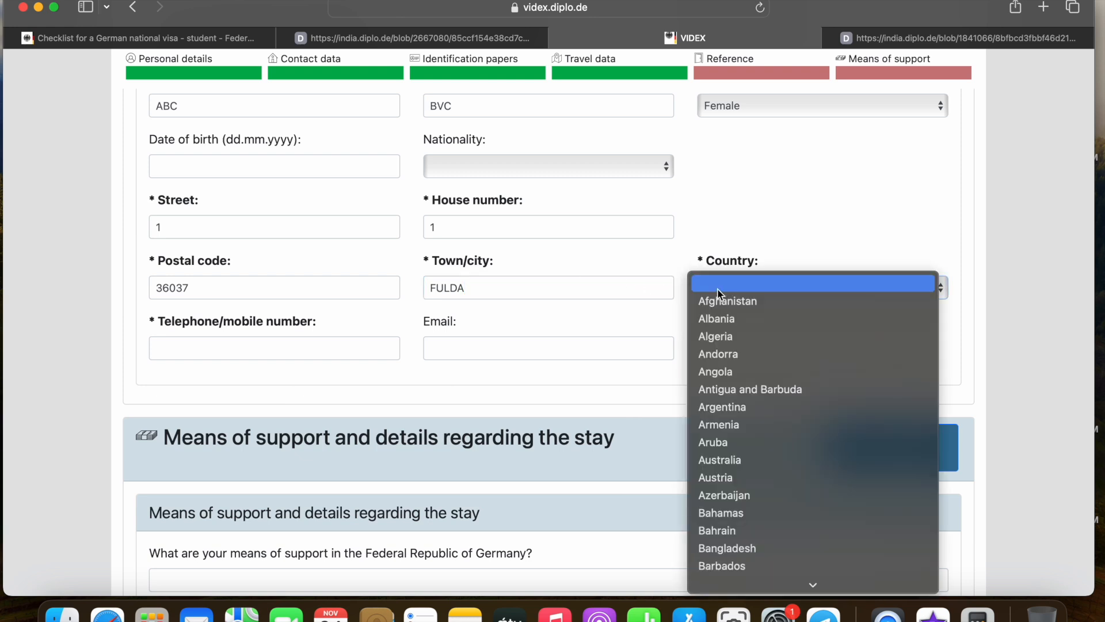
scroll(748, 518, "down", 10)
scroll(751, 391, "down", 3)
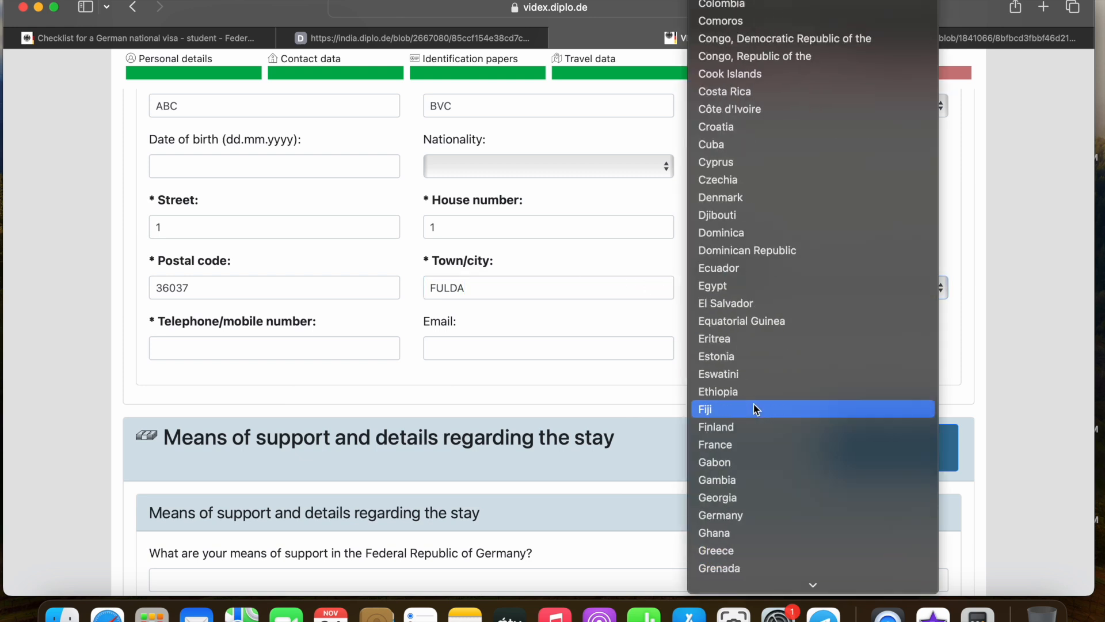
left_click(747, 520)
scroll(456, 349, "down", 1)
Enter the contact's telephone number
left_click(236, 317)
type("1")
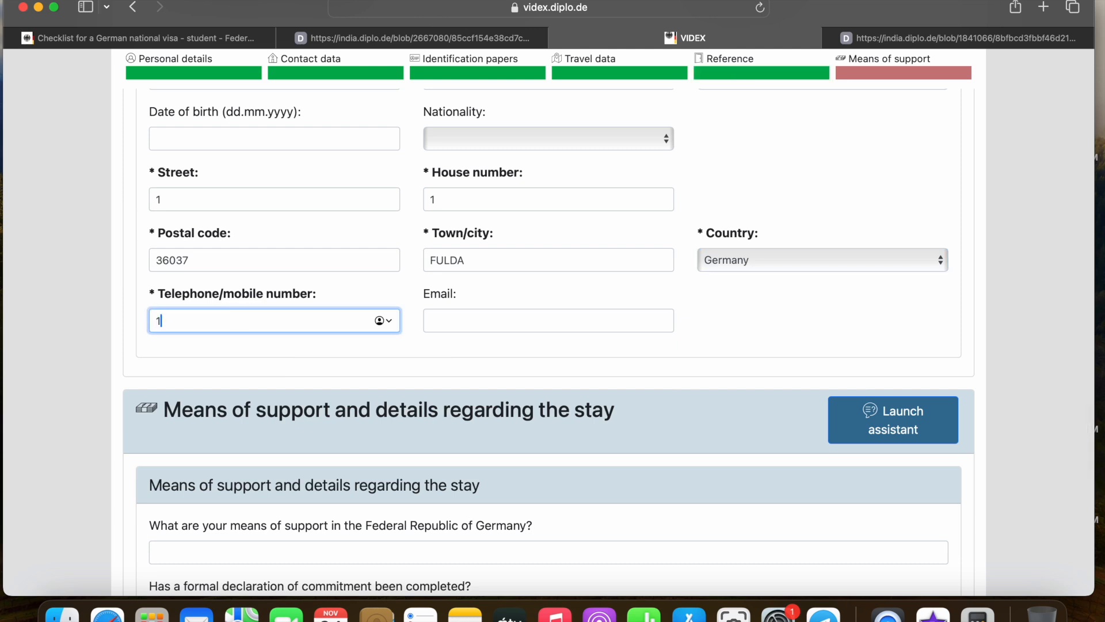
type("23345987")
scroll(344, 308, "down", 5)
scroll(344, 308, "down", 1)
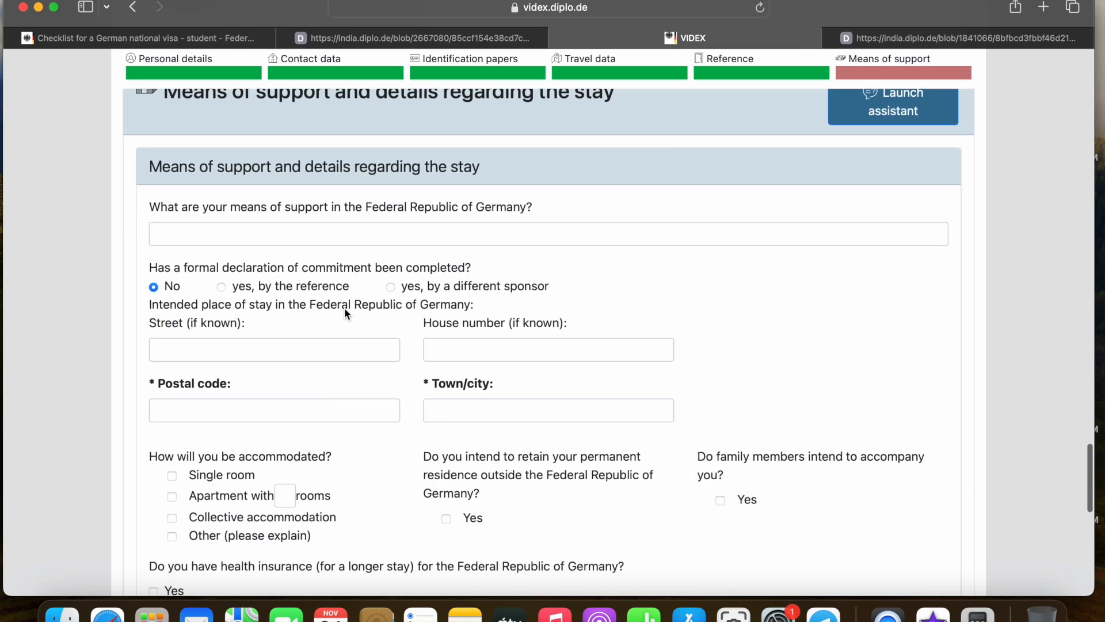
Enter BLOCKED ACCOUNT as the means of support in Germany
scroll(407, 276, "down", 1)
scroll(354, 265, "up", 3)
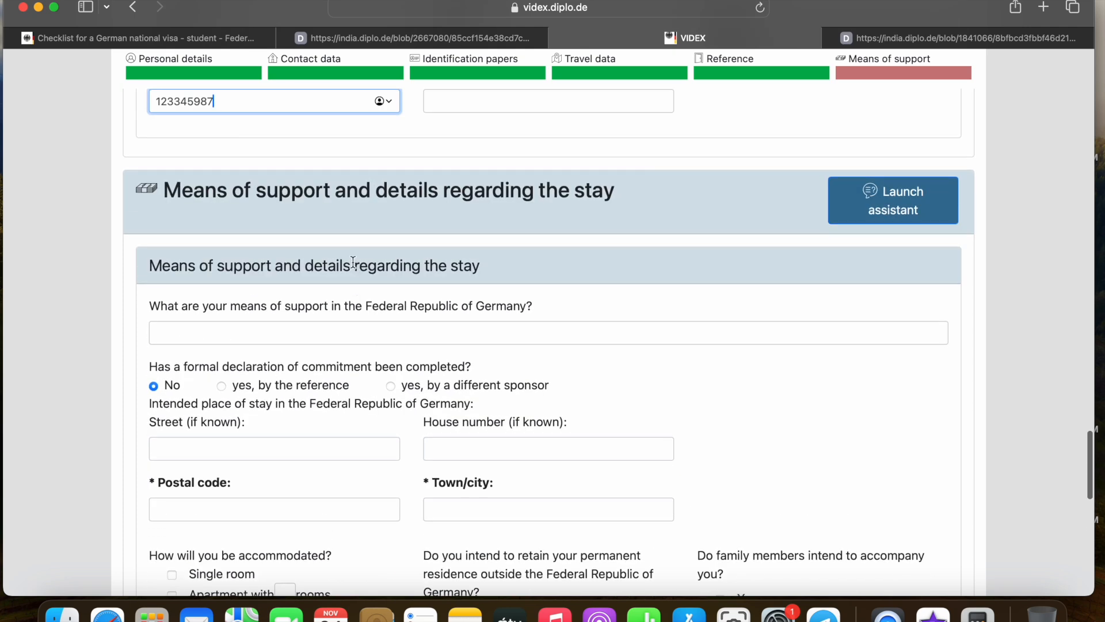
scroll(353, 261, "down", 3)
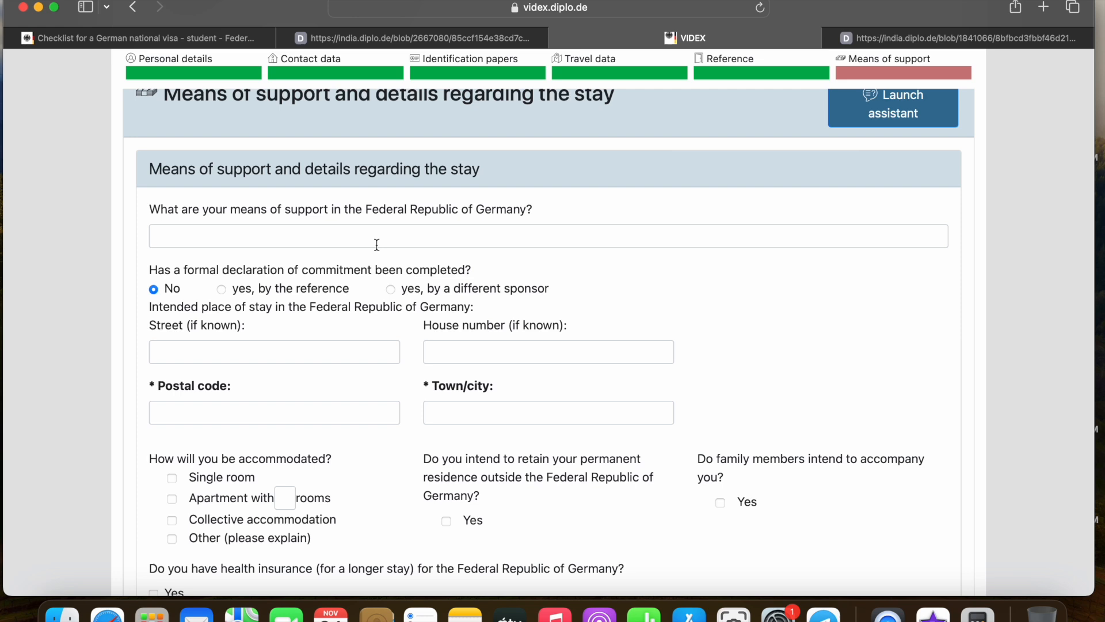
left_click(376, 243)
scroll(406, 235, "down", 1)
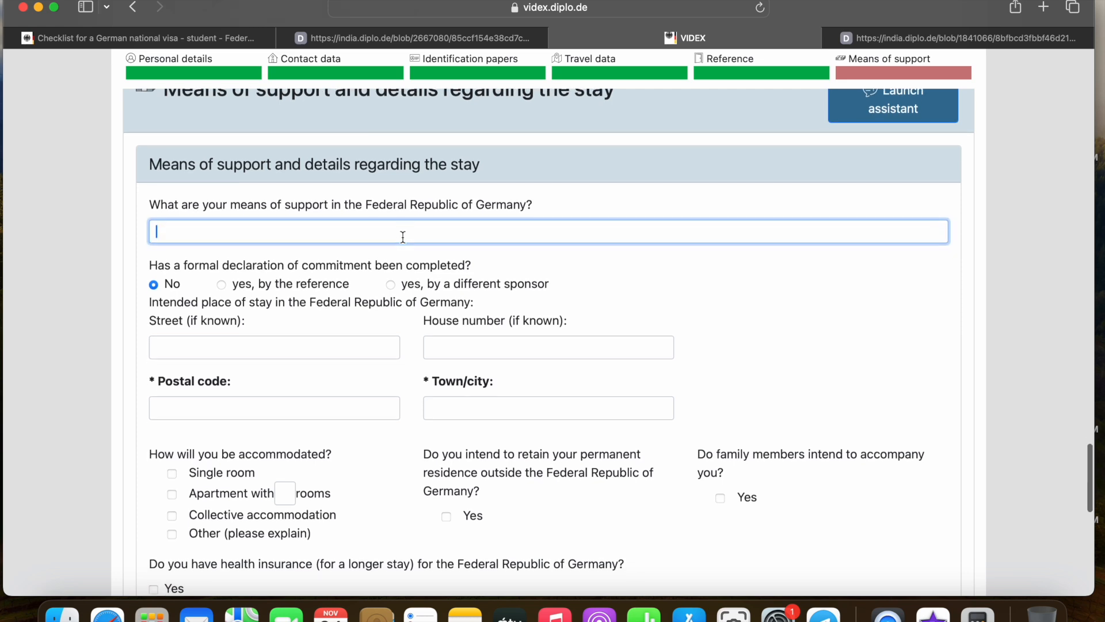
scroll(415, 235, "down", 1)
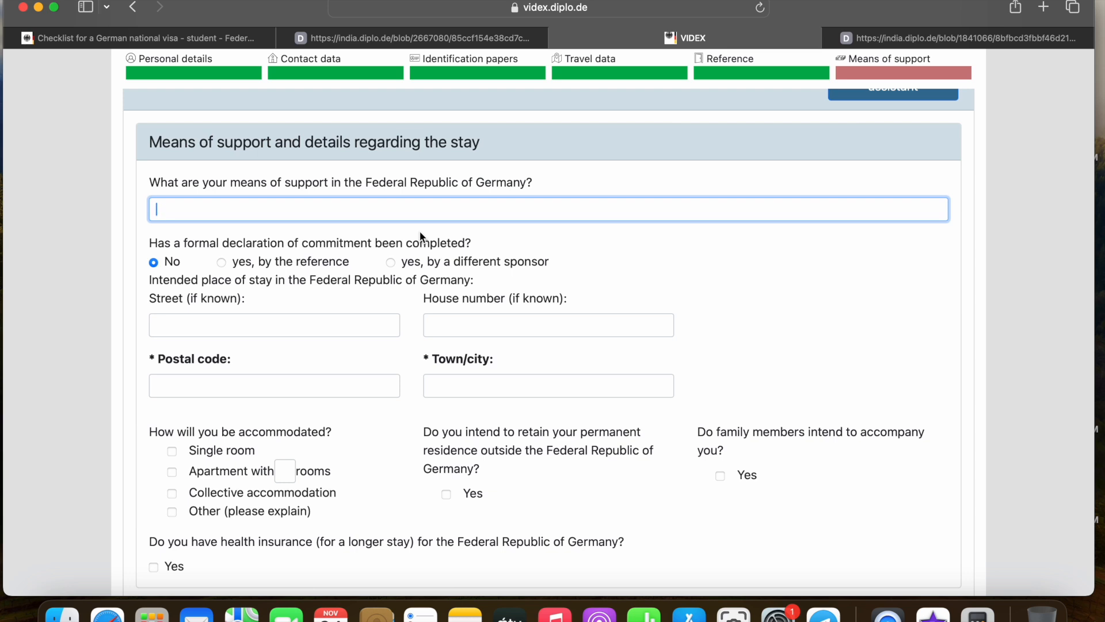
type("BLOCKED ACCOUNT")
scroll(504, 233, "down", 1)
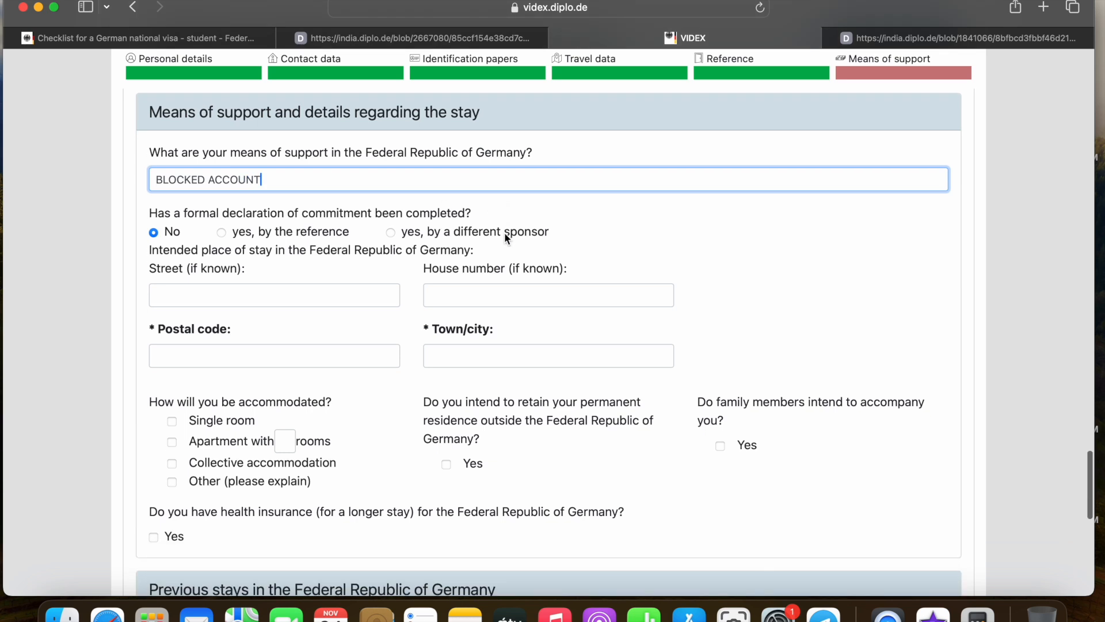
scroll(338, 231, "down", 2)
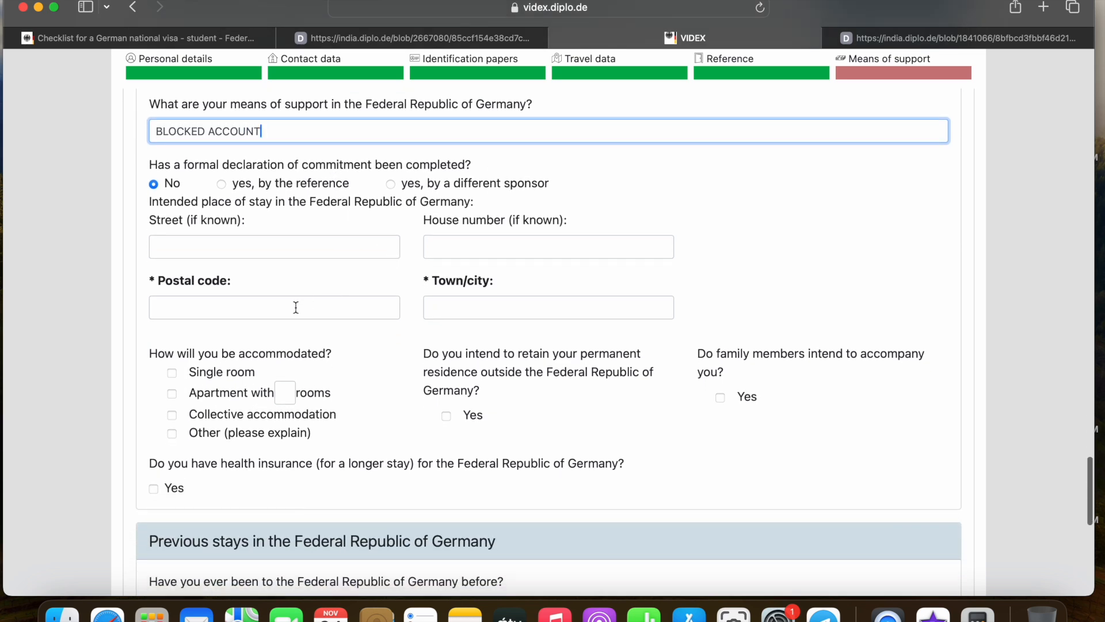
scroll(296, 307, "up", 1)
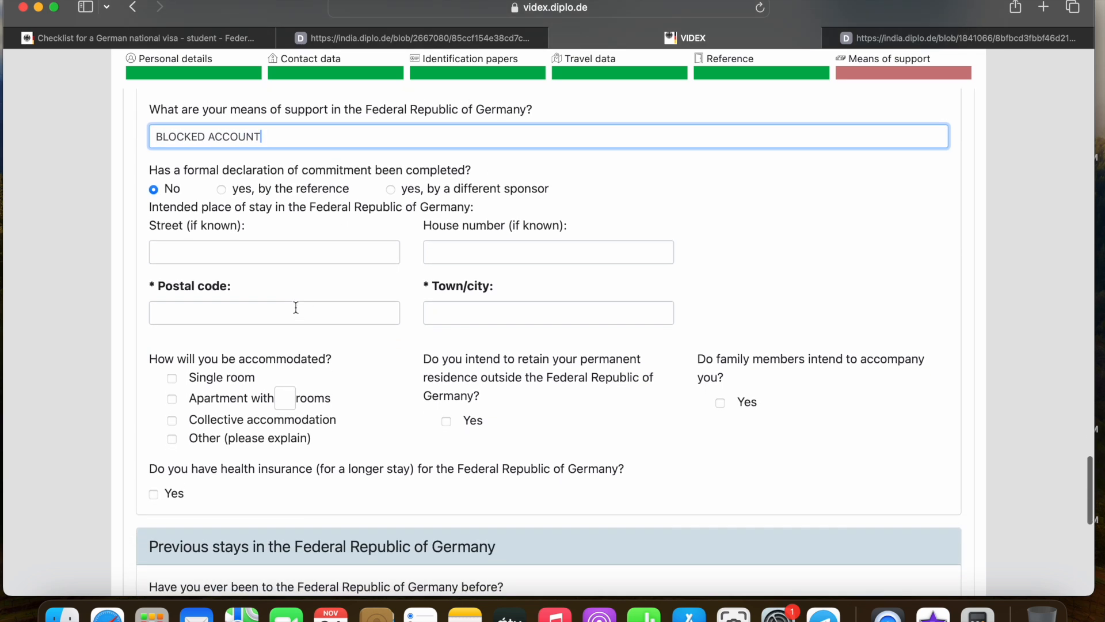
left_click(246, 311)
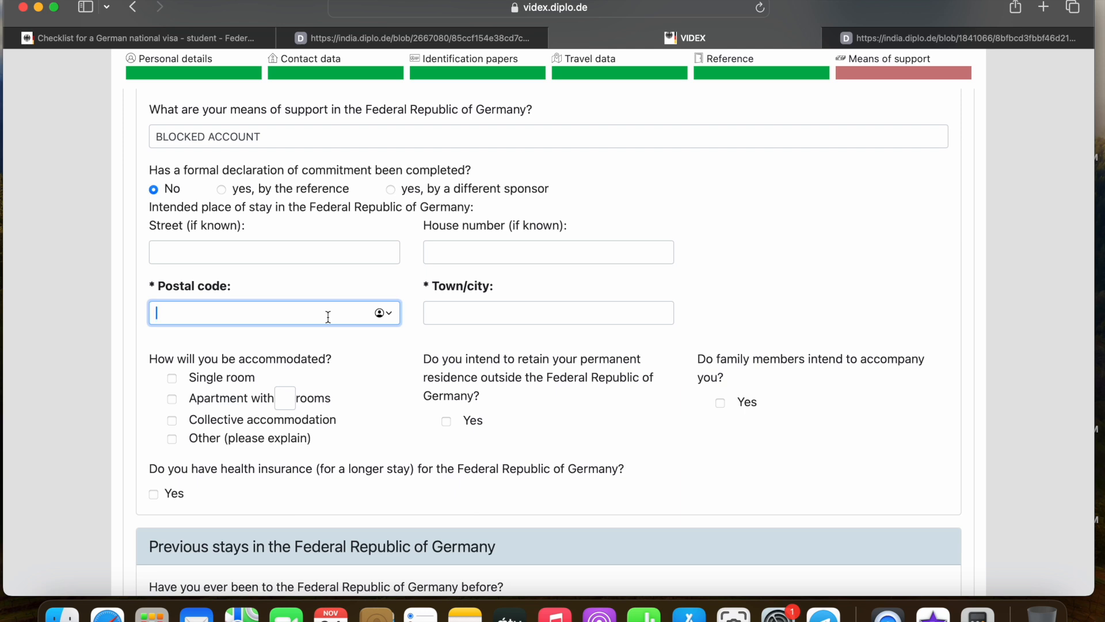
scroll(328, 316, "down", 1)
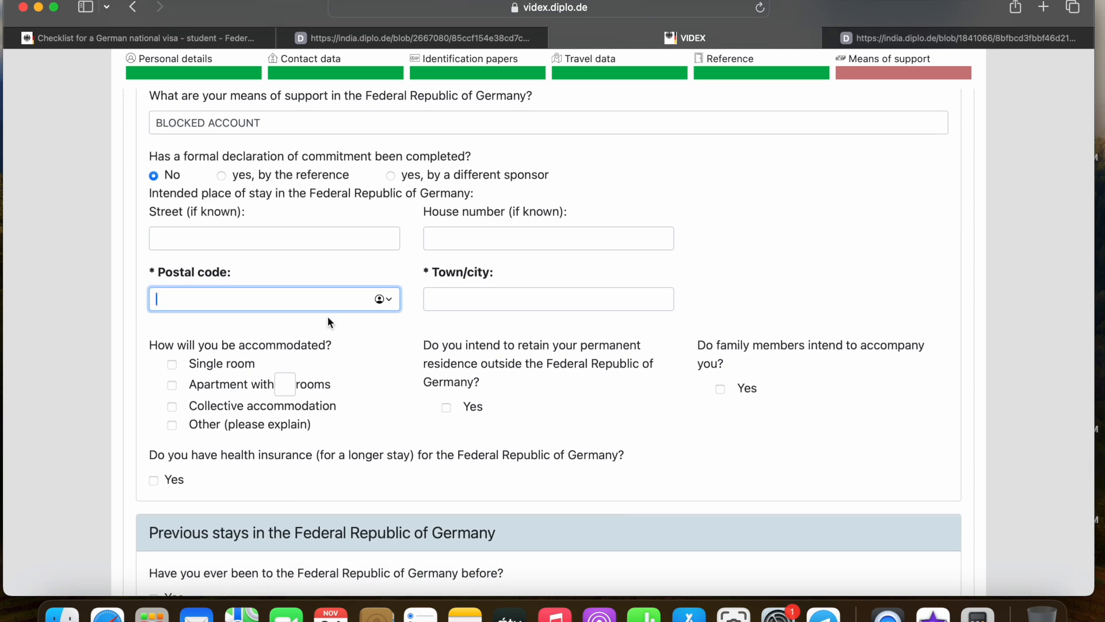
Set the intended stay to postal code 36037, FULDA, and answer Yes to keeping residence abroad
type("36")
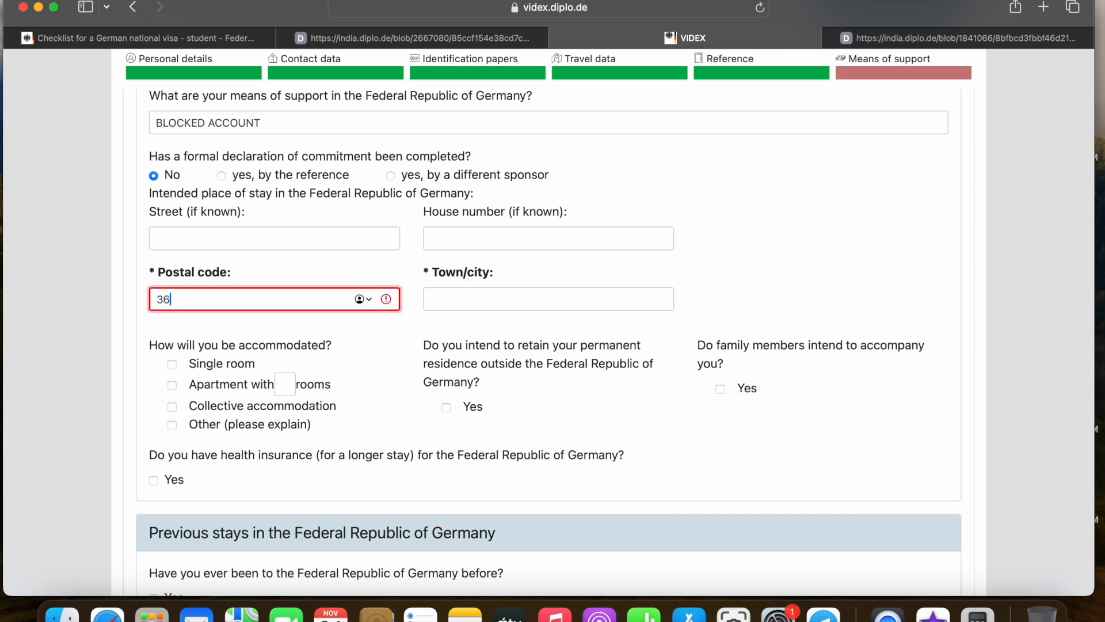
type("037")
left_click(530, 303)
type("FULDA")
scroll(611, 326, "down", 1)
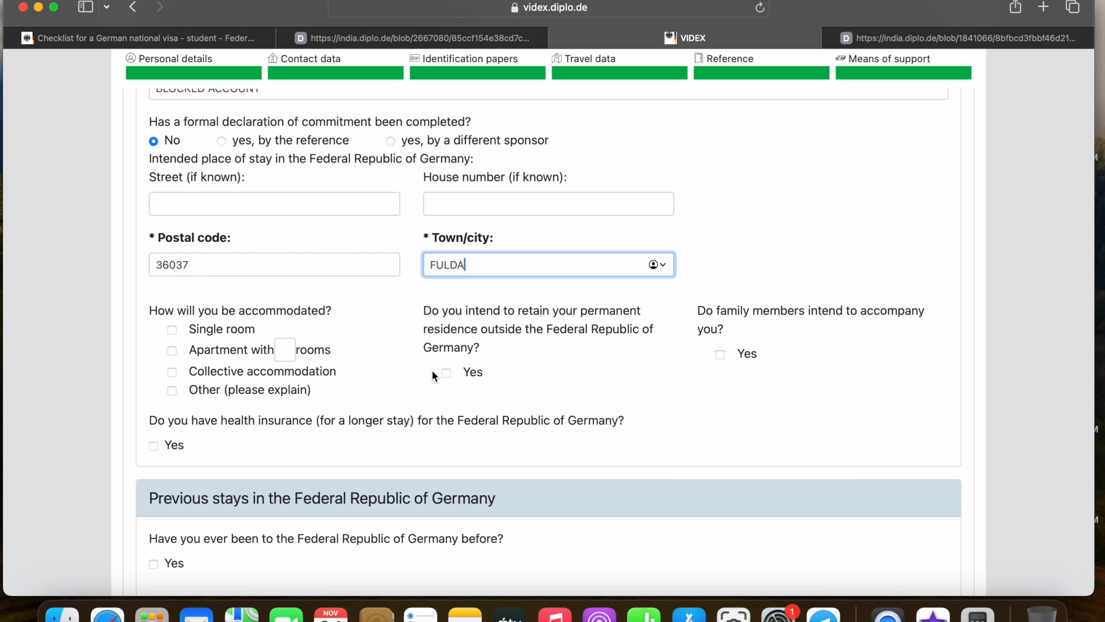
left_click(448, 374)
scroll(526, 362, "down", 1)
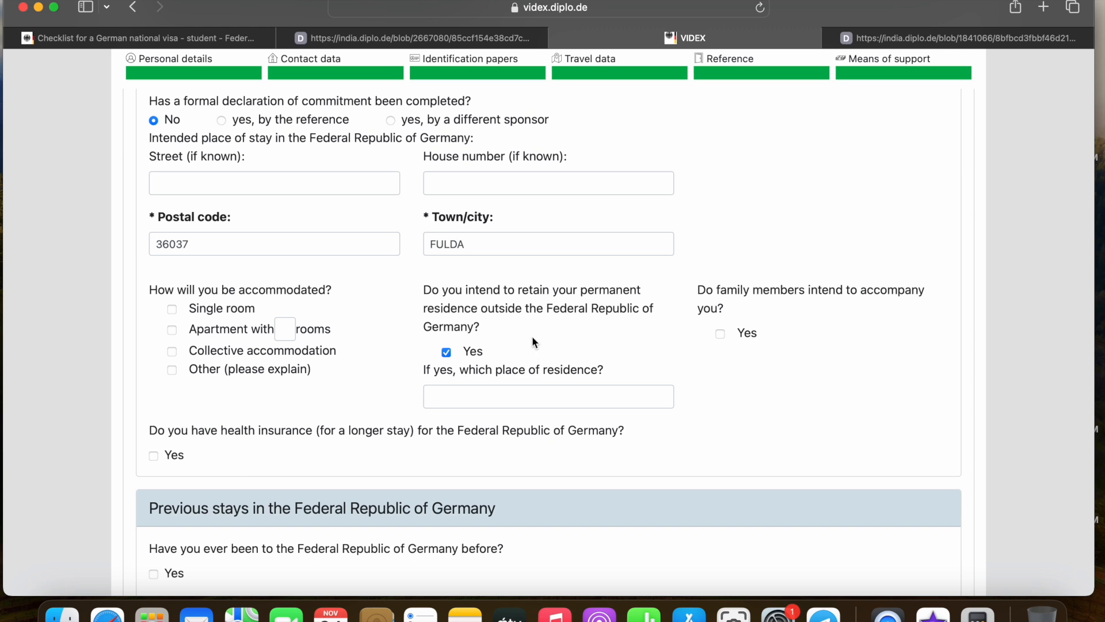
left_click(499, 397)
Enter INDIA as the place of permanent residence kept outside Germany
type("INDIA")
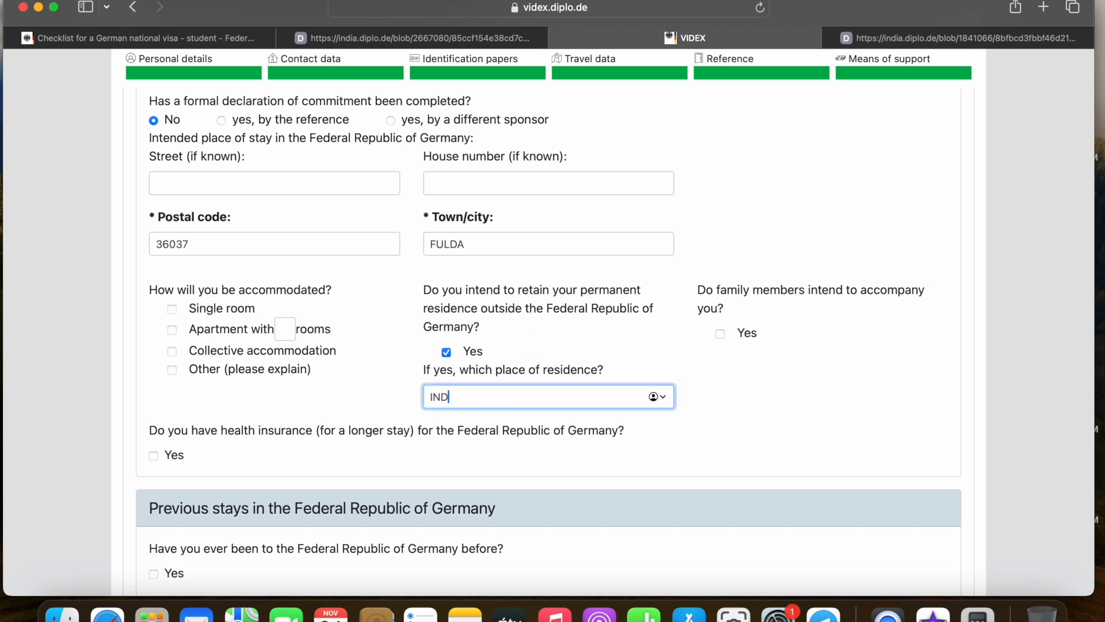
left_click(651, 356)
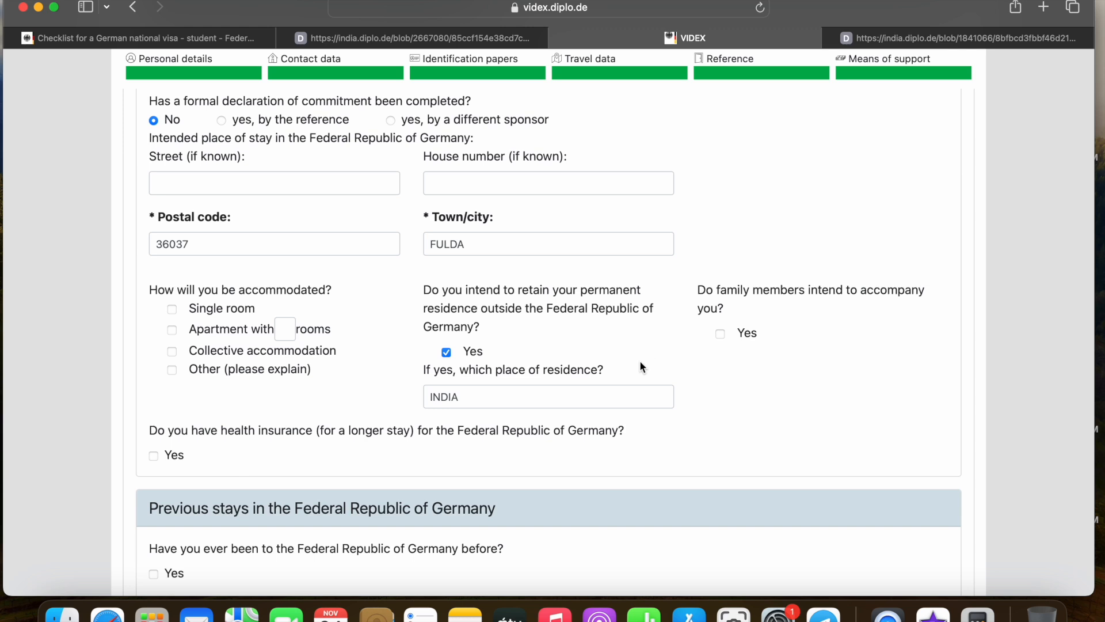
scroll(582, 362, "down", 1)
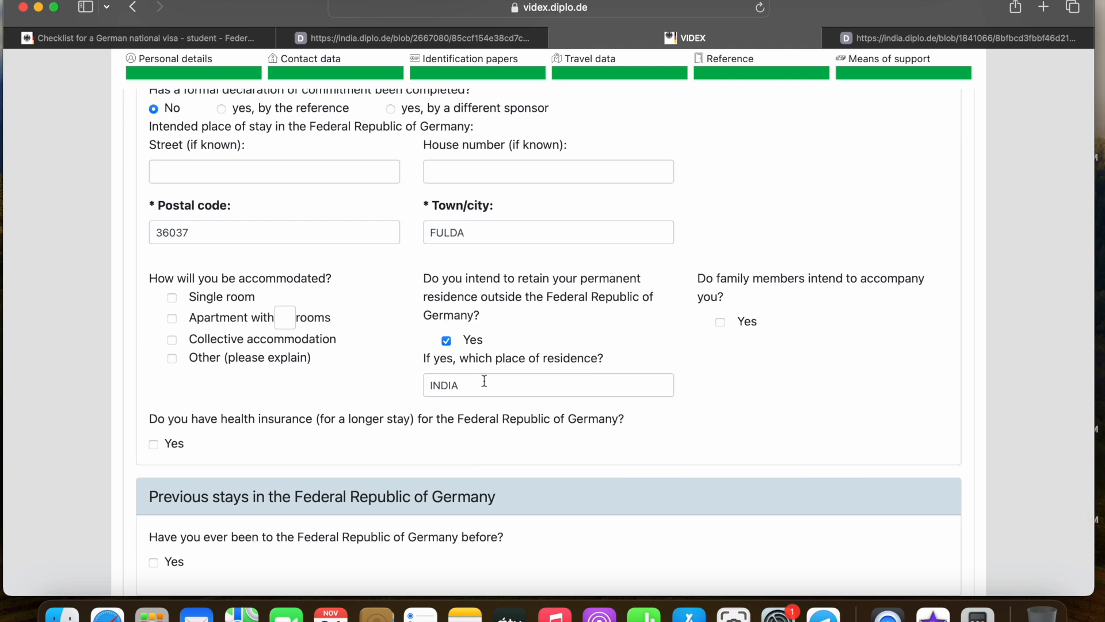
scroll(568, 385, "down", 5)
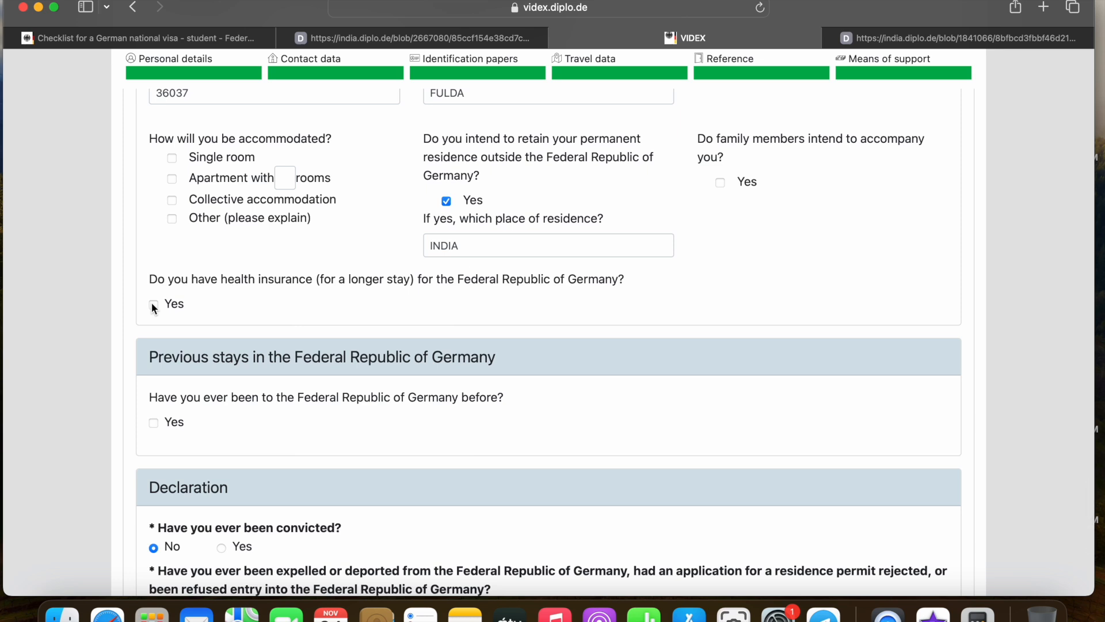
Save the completed application data as a downloadable JSON file
scroll(238, 297, "down", 3)
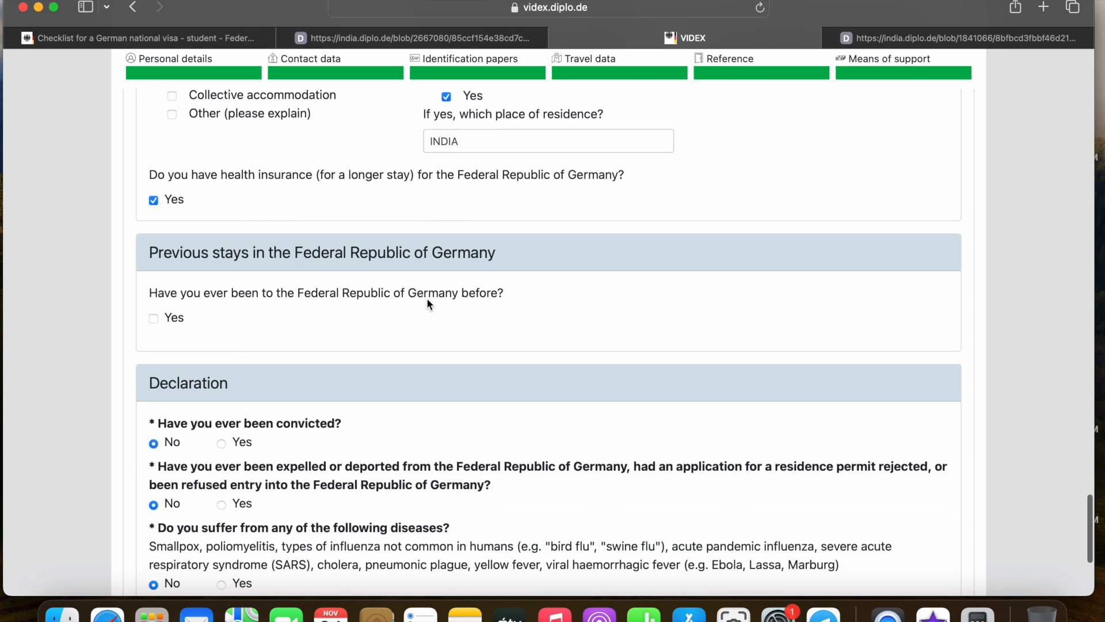
scroll(456, 299, "down", 1)
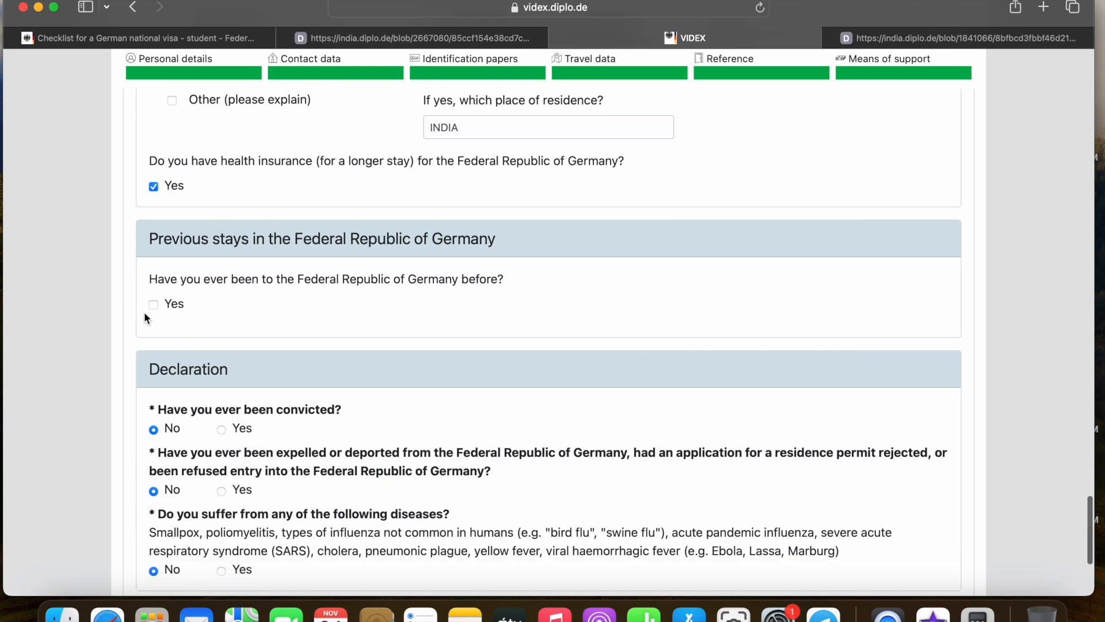
scroll(304, 286, "down", 5)
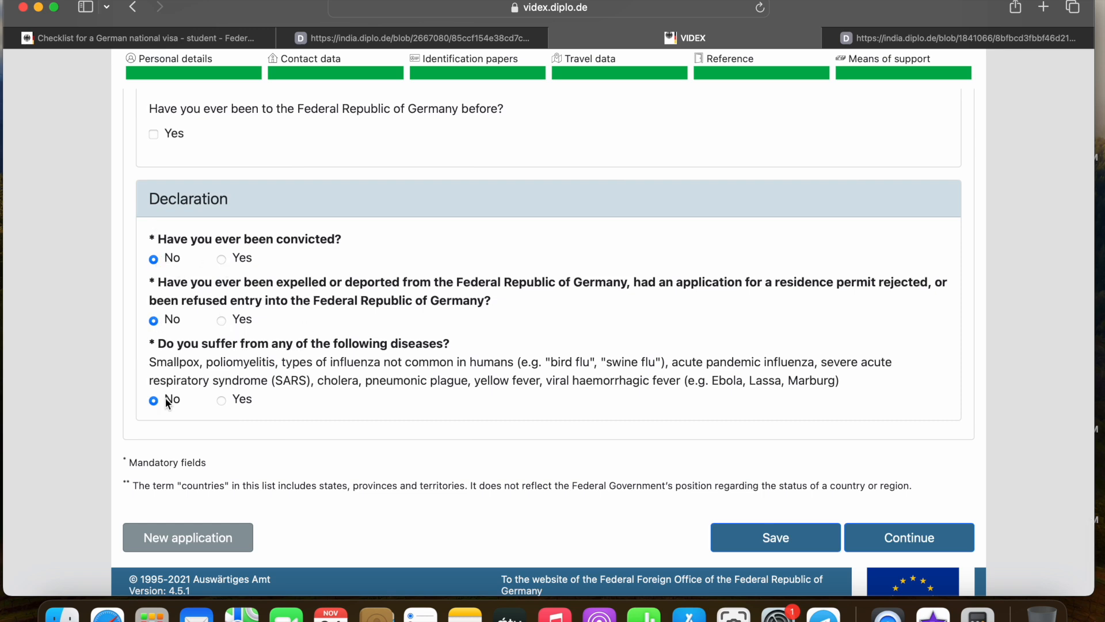
scroll(325, 366, "down", 1)
scroll(379, 368, "down", 3)
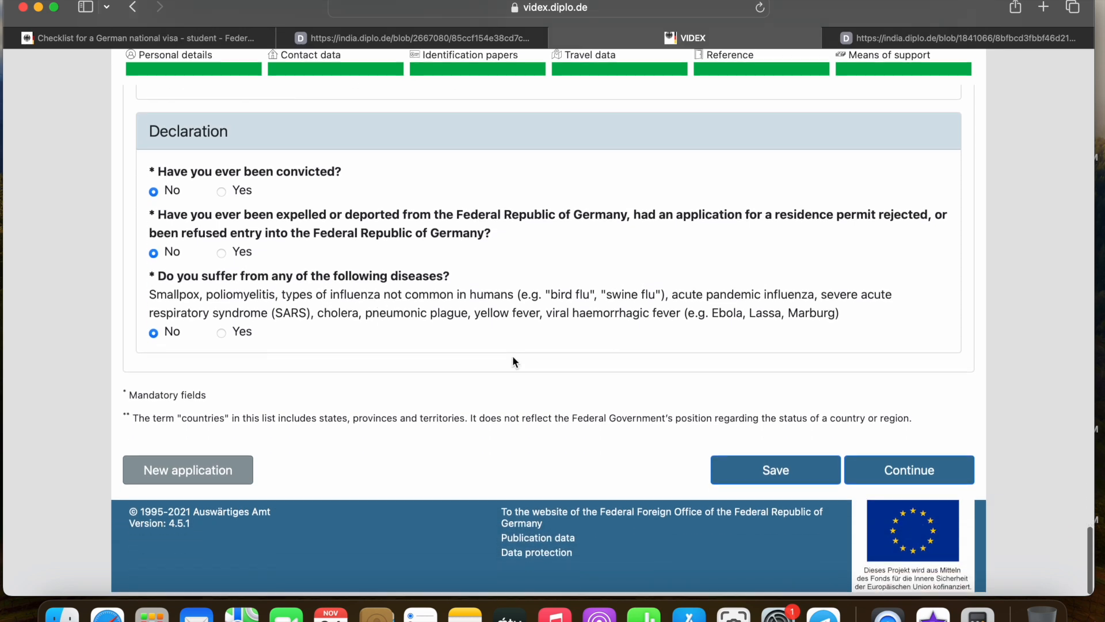
left_click(771, 473)
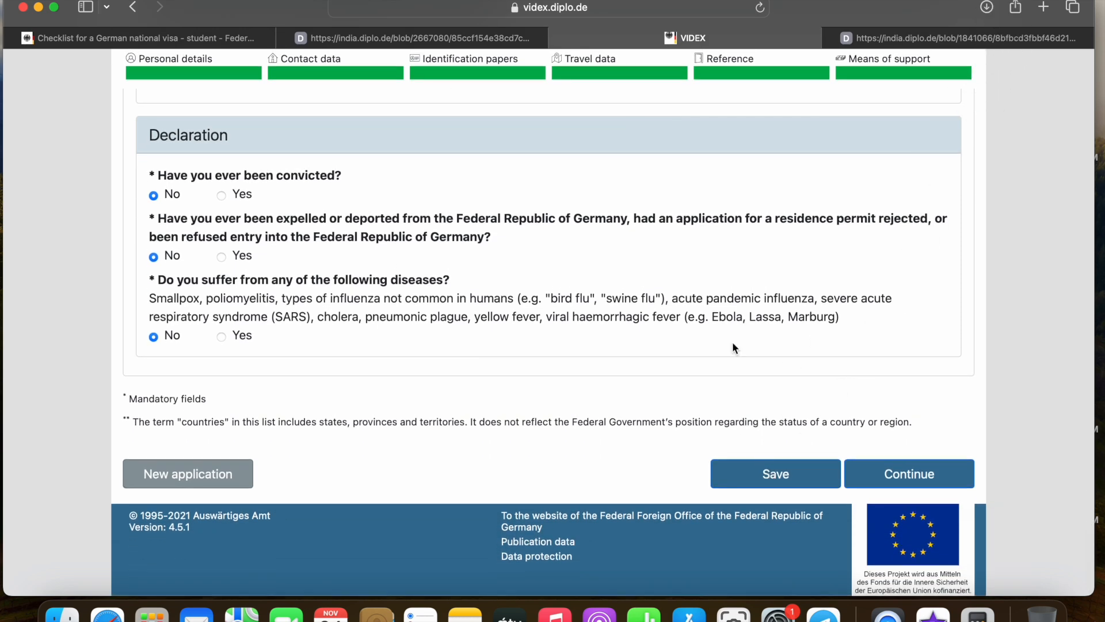
scroll(754, 237, "up", 6)
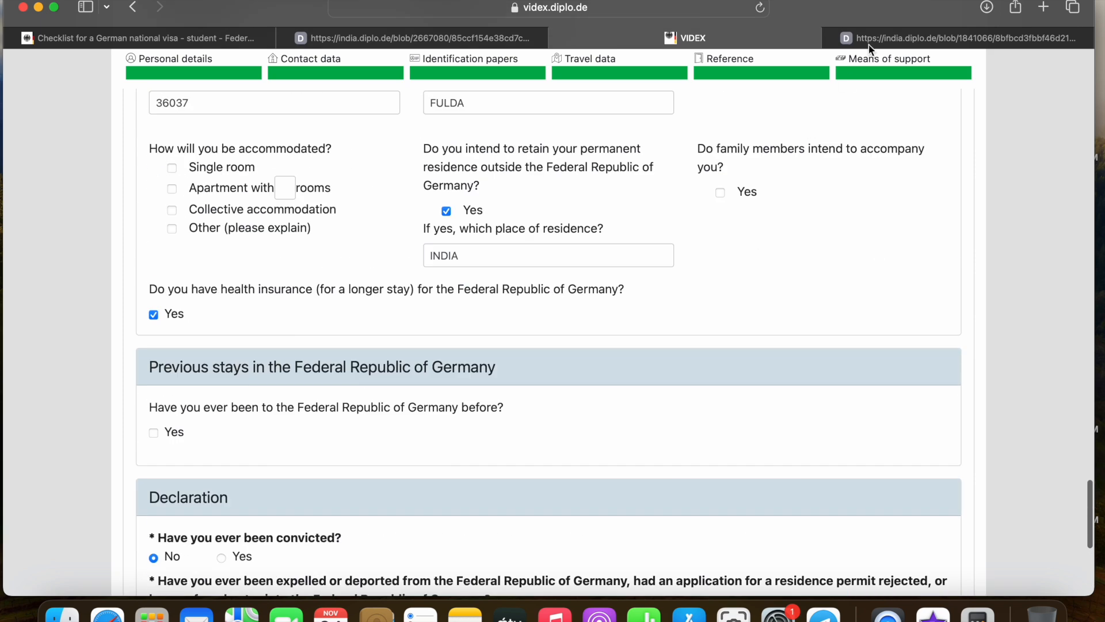
left_click(987, 7)
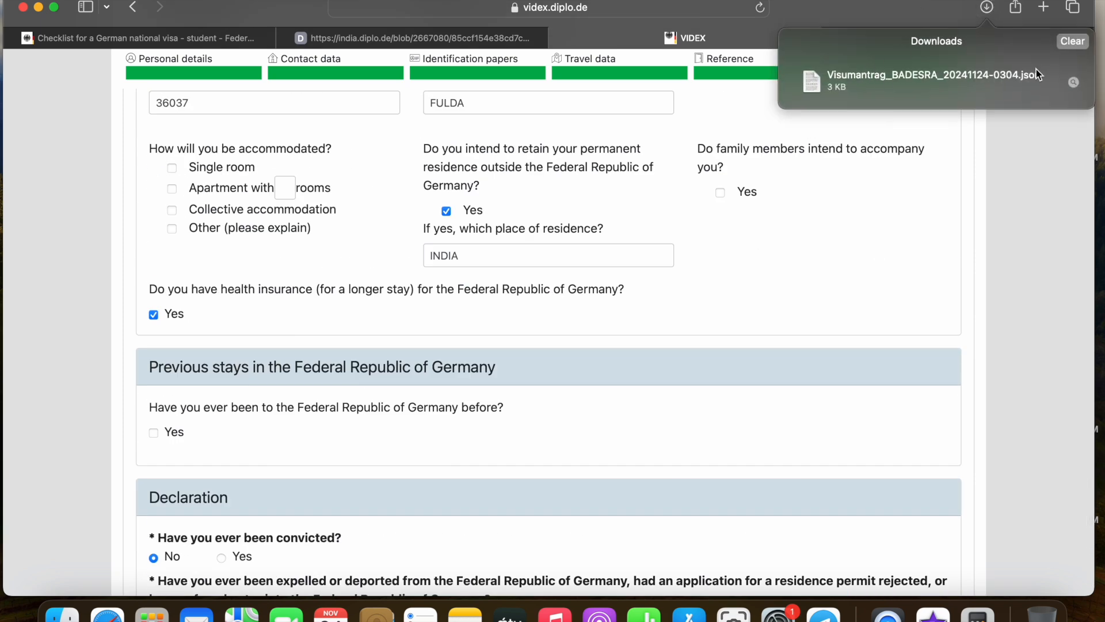
left_click(869, 190)
scroll(869, 190, "up", 20)
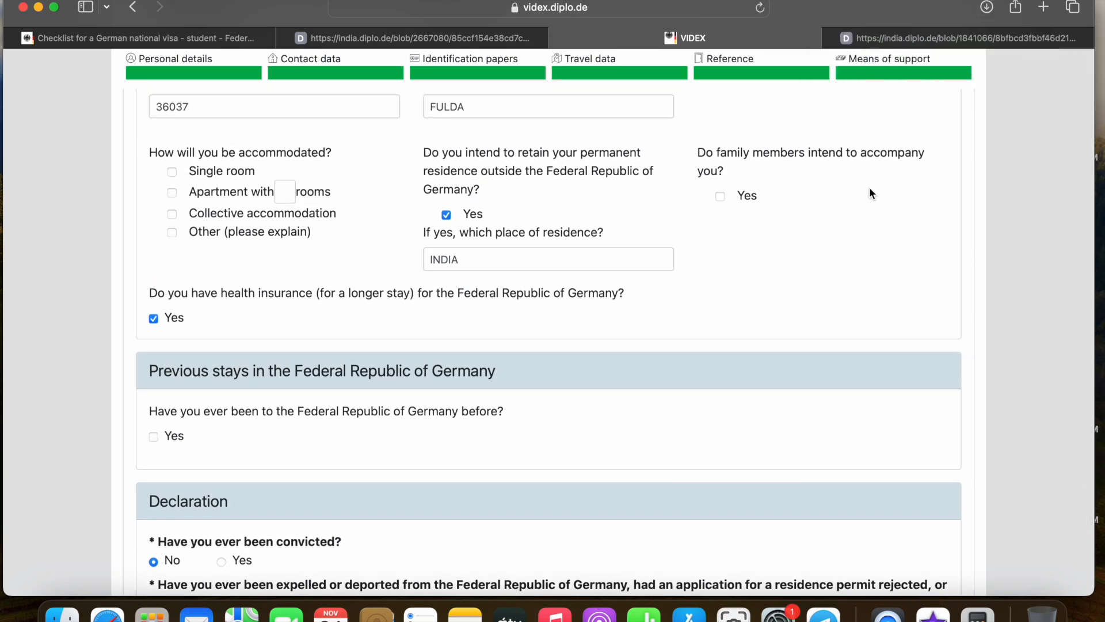
scroll(869, 188, "up", 5)
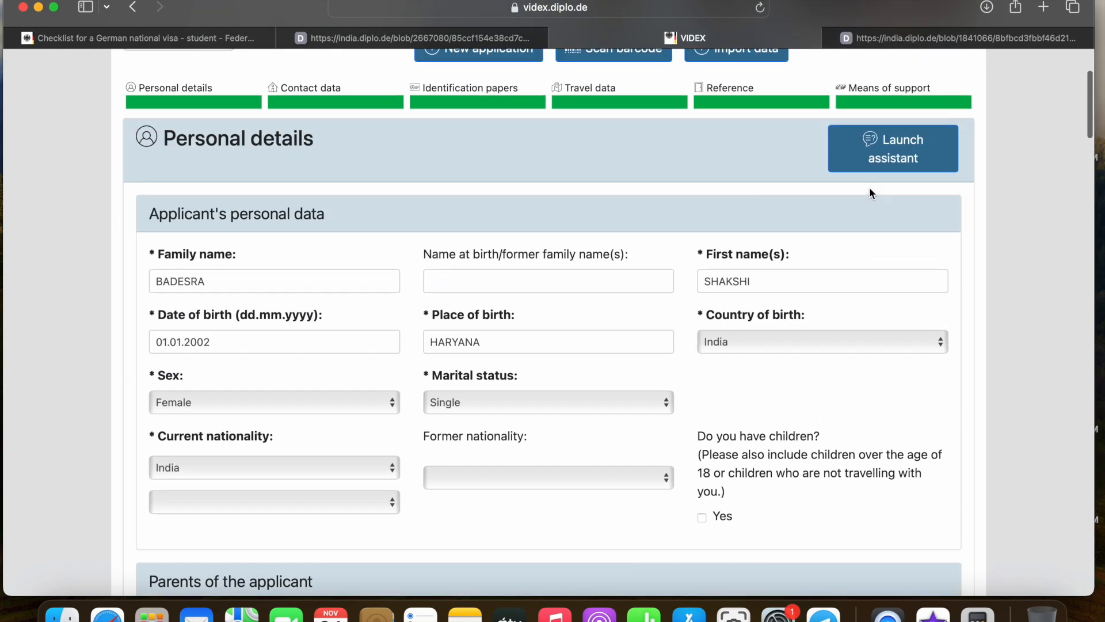
scroll(871, 194, "down", 1)
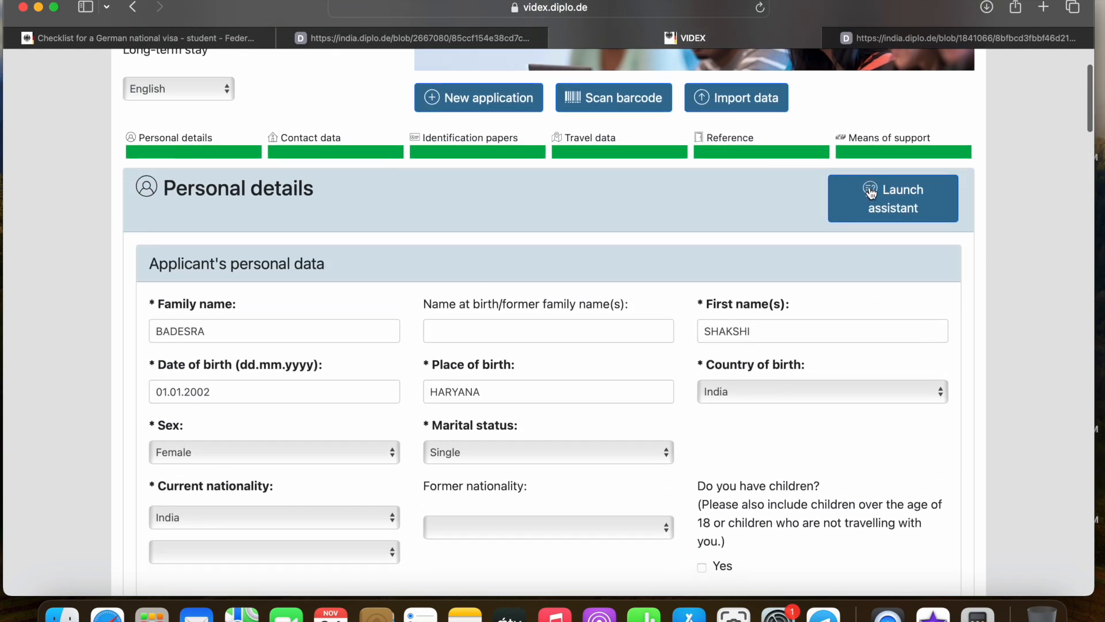
scroll(872, 193, "up", 5)
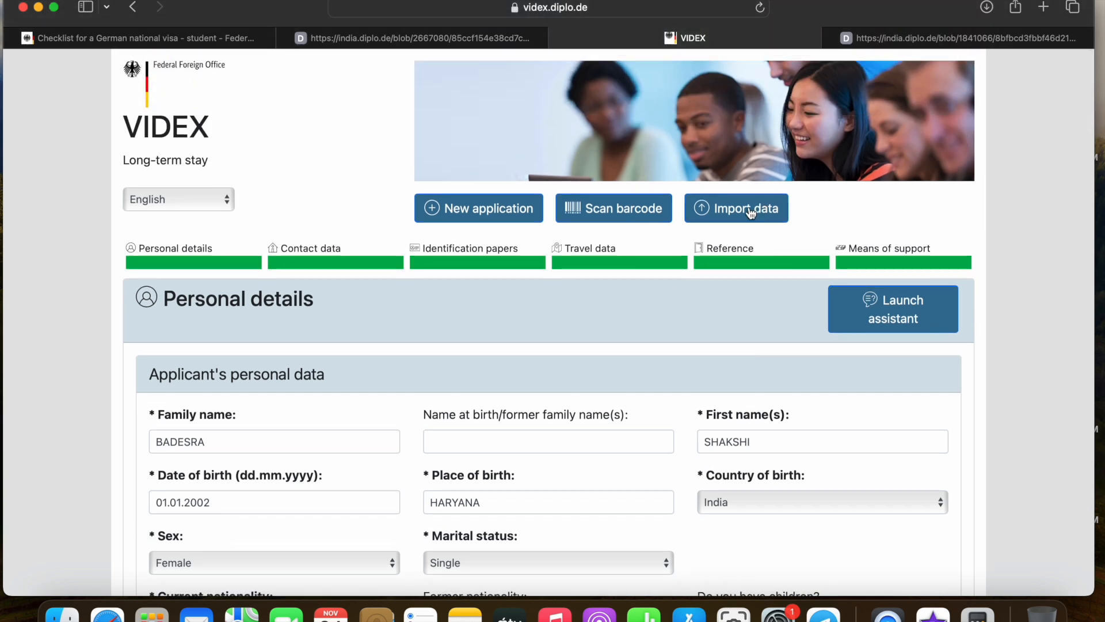
scroll(571, 325, "down", 1)
scroll(569, 322, "down", 5)
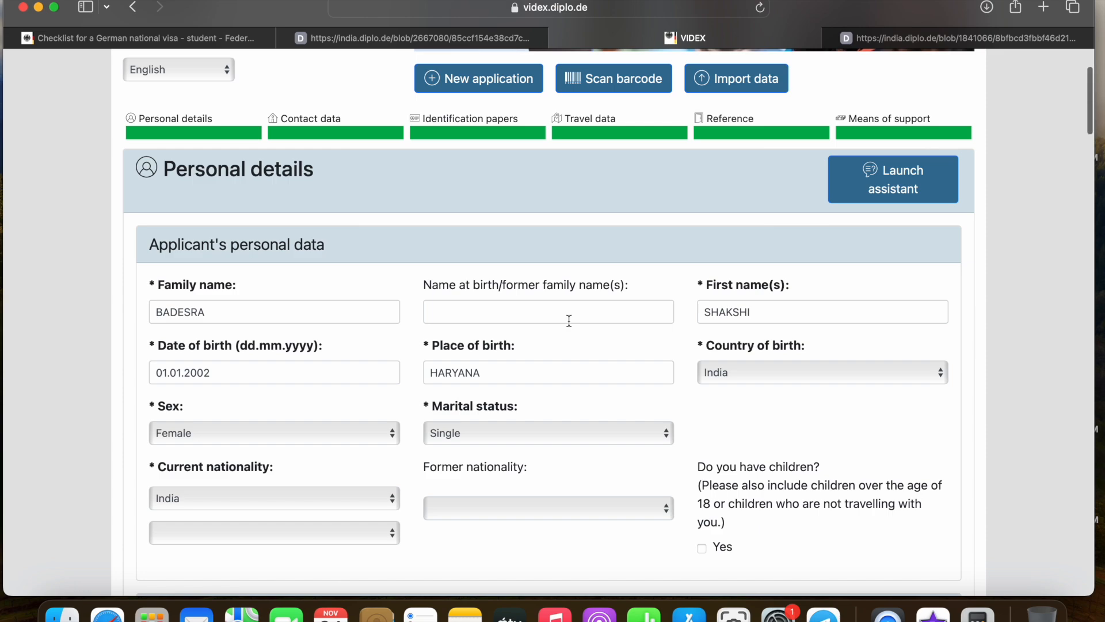
scroll(568, 321, "down", 20)
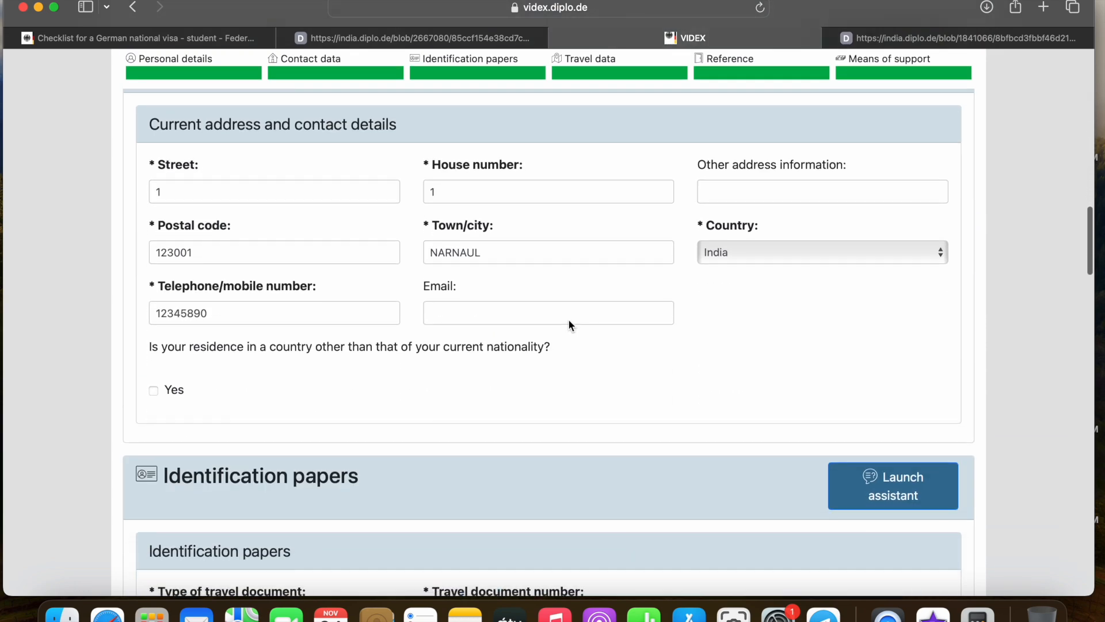
scroll(568, 318, "down", 20)
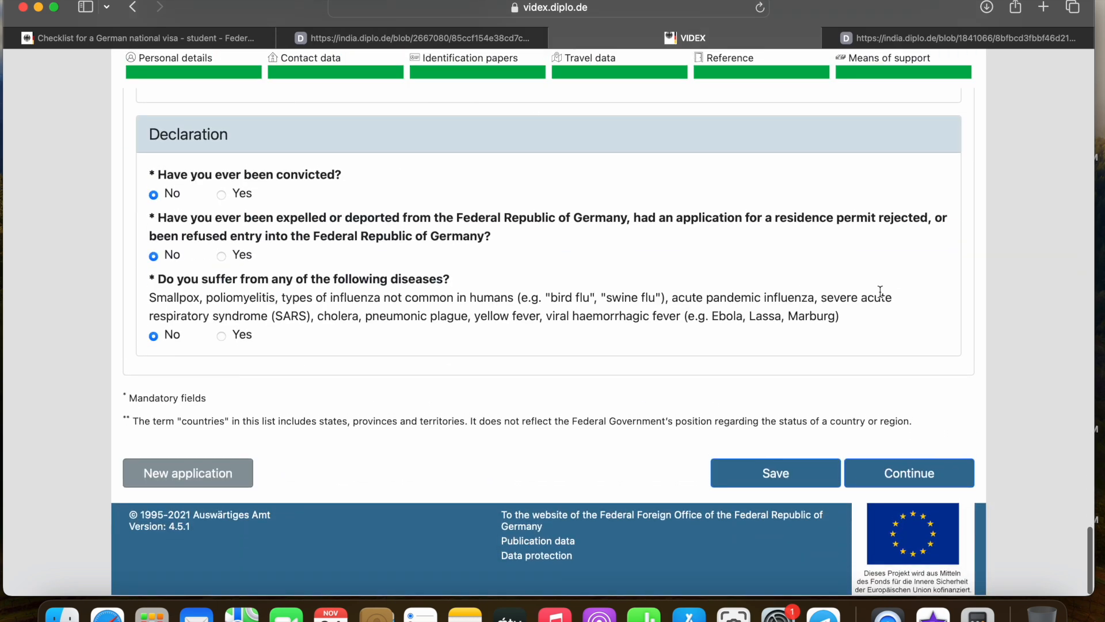
Have the form data checked, then open and review the national visa application PDF
left_click(895, 471)
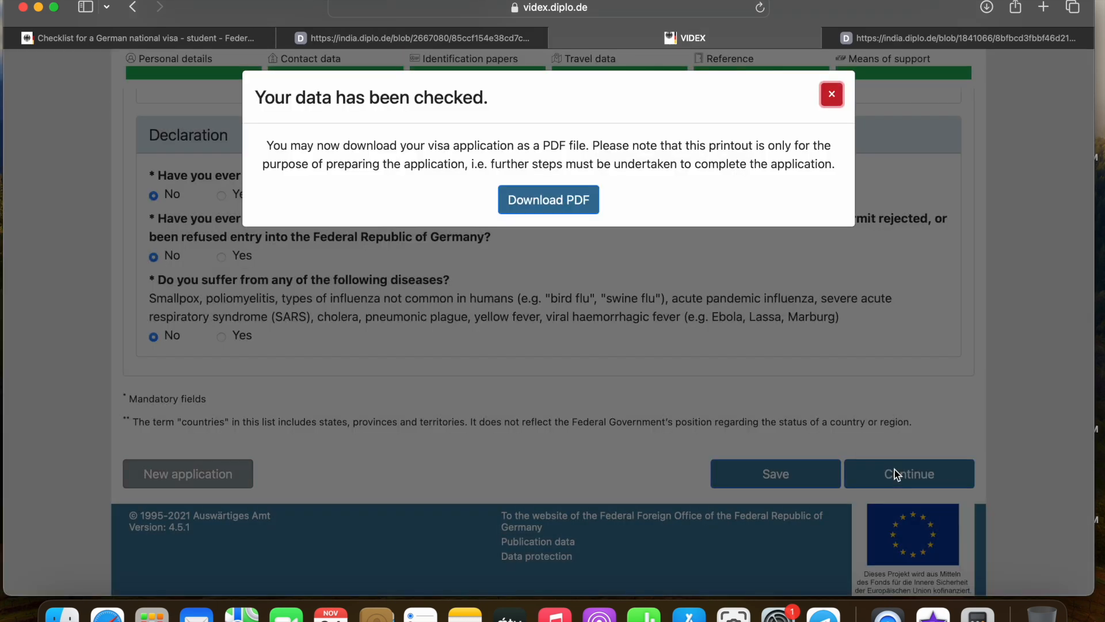
left_click(561, 208)
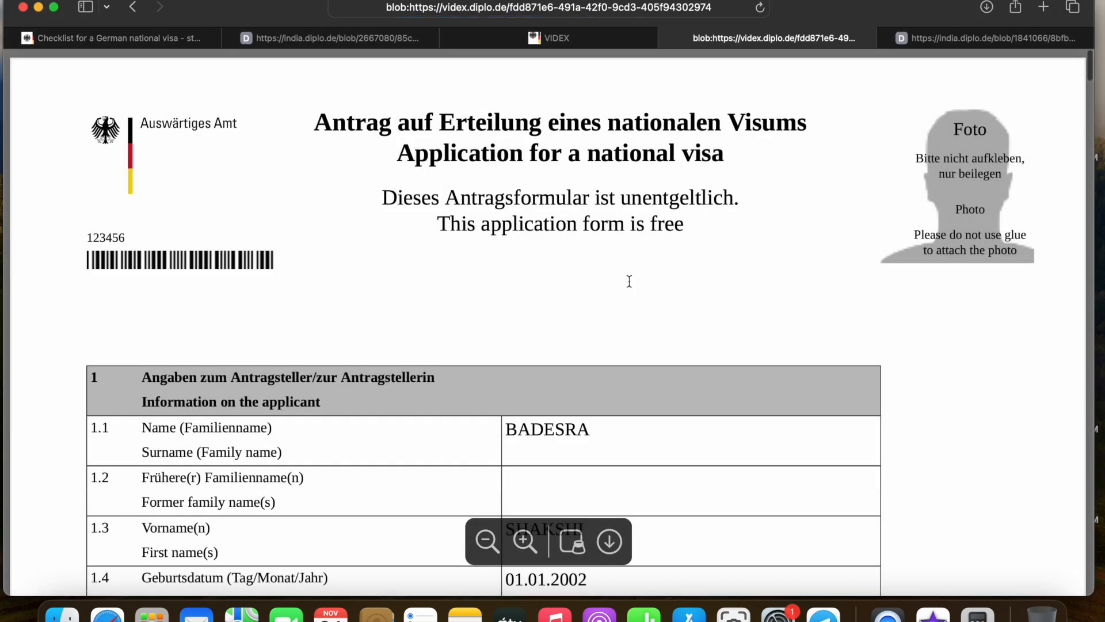
scroll(642, 302, "down", 10)
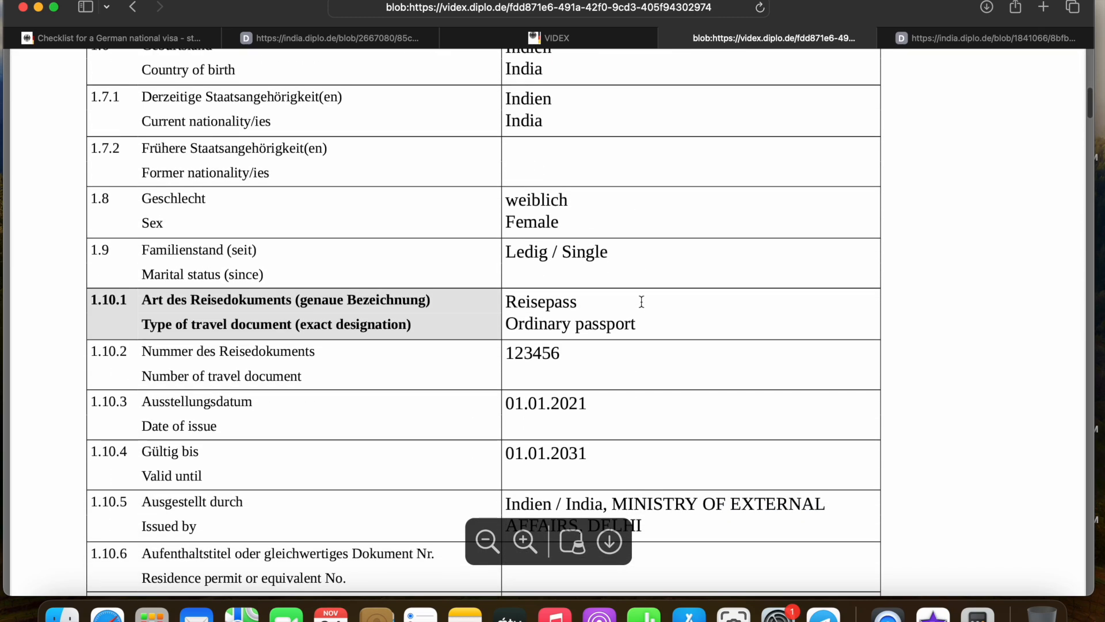
scroll(642, 301, "down", 15)
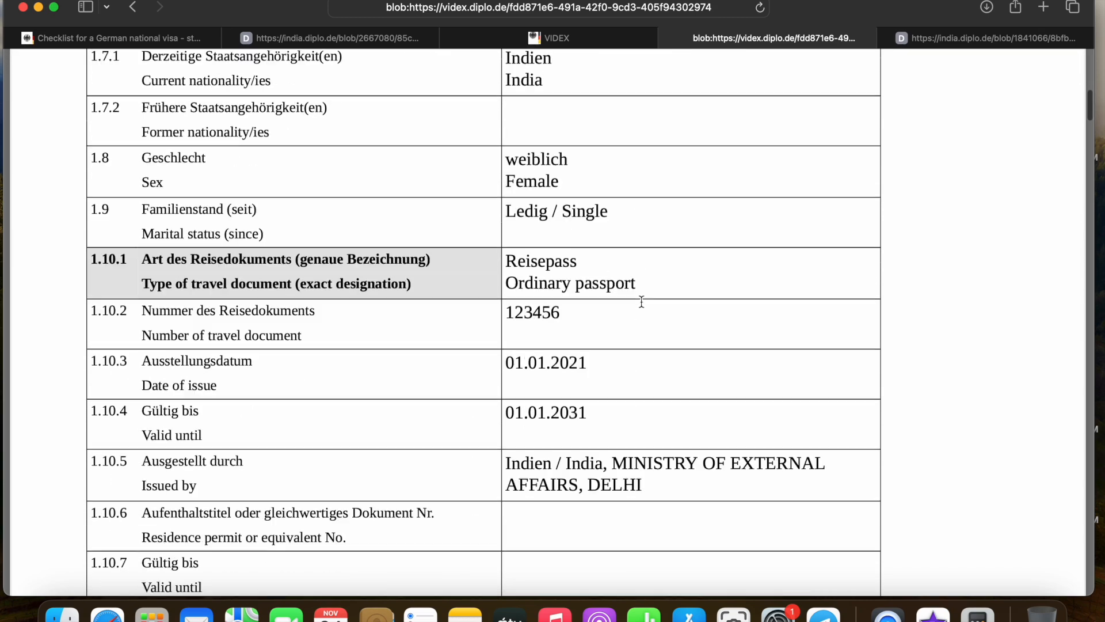
scroll(641, 302, "down", 20)
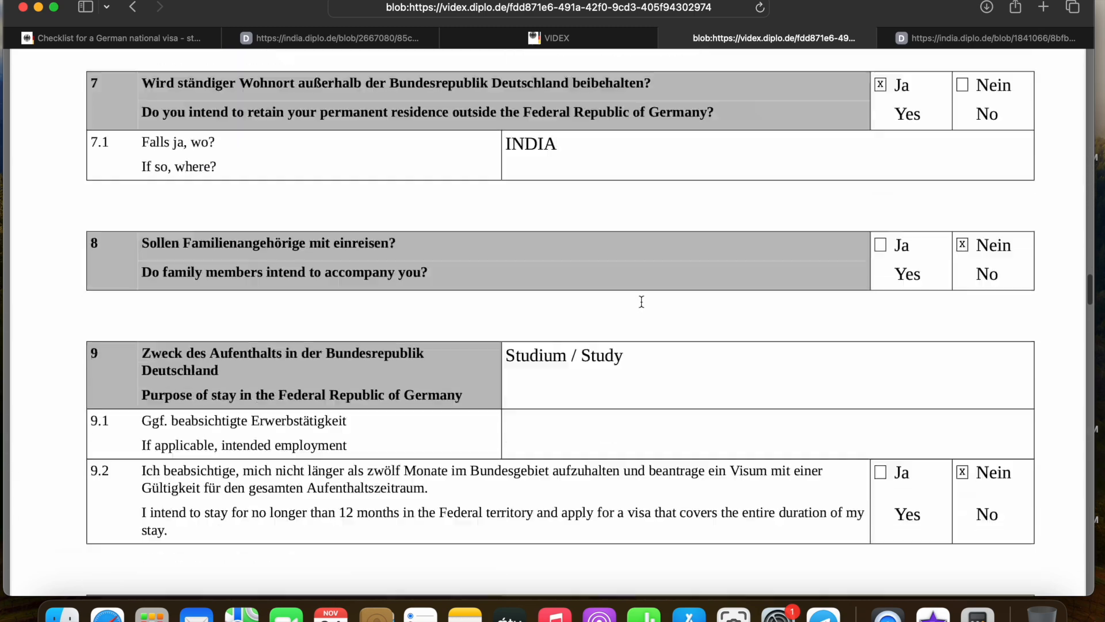
scroll(642, 302, "down", 10)
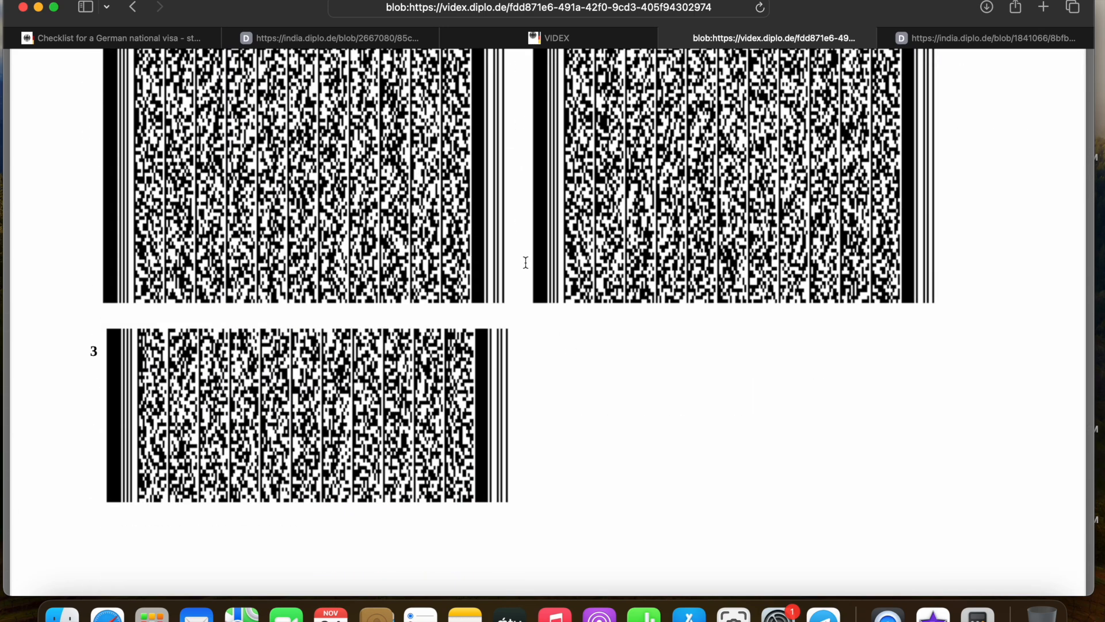
scroll(525, 262, "up", 20)
scroll(525, 262, "up", 20)
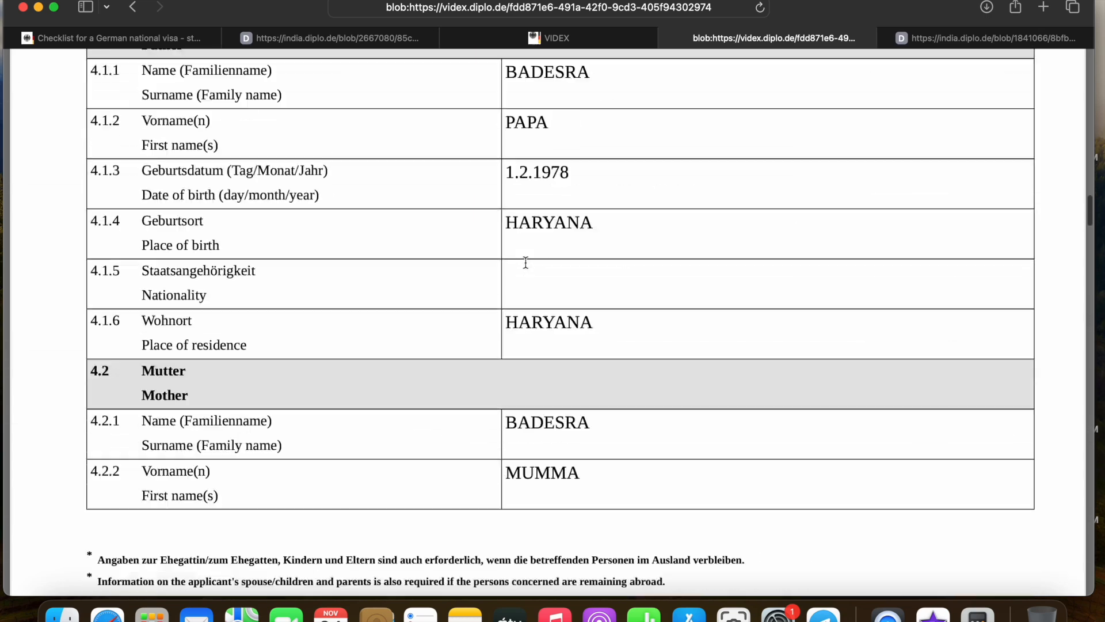
Glance at the checklist, then review the exported visa application PDF
left_click(298, 39)
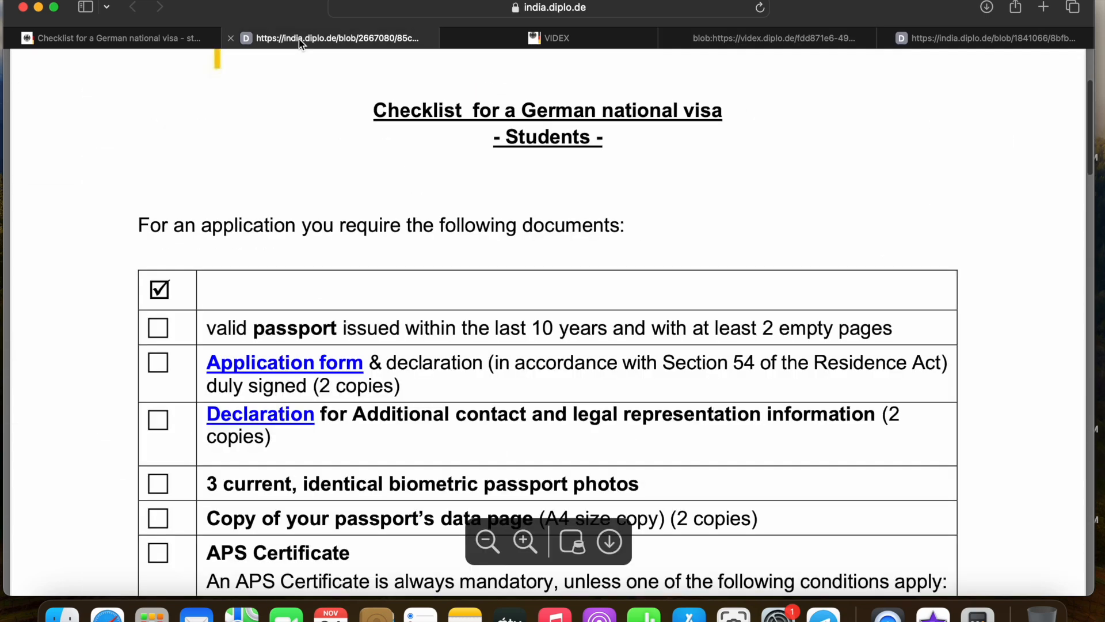
scroll(293, 353, "down", 2)
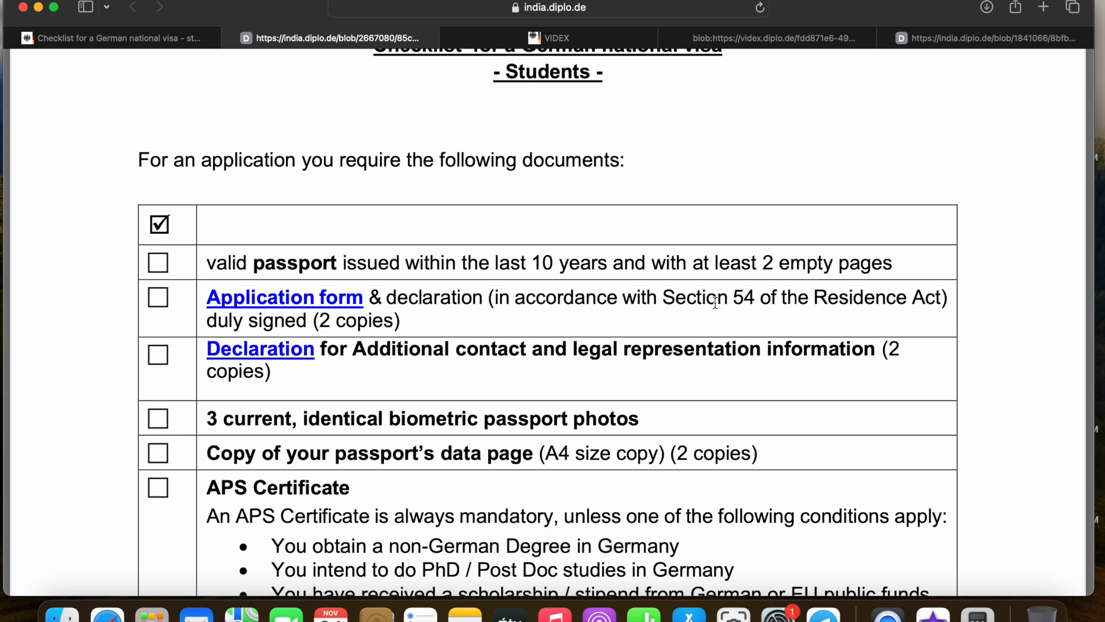
left_click(585, 42)
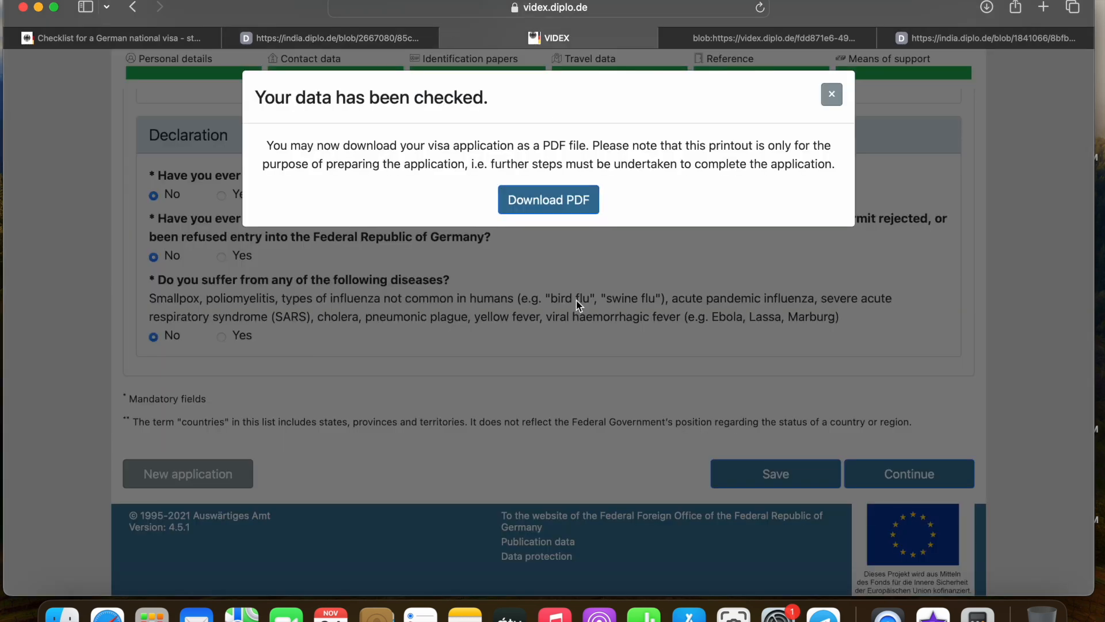
left_click(741, 40)
scroll(567, 251, "down", 15)
scroll(567, 252, "down", 10)
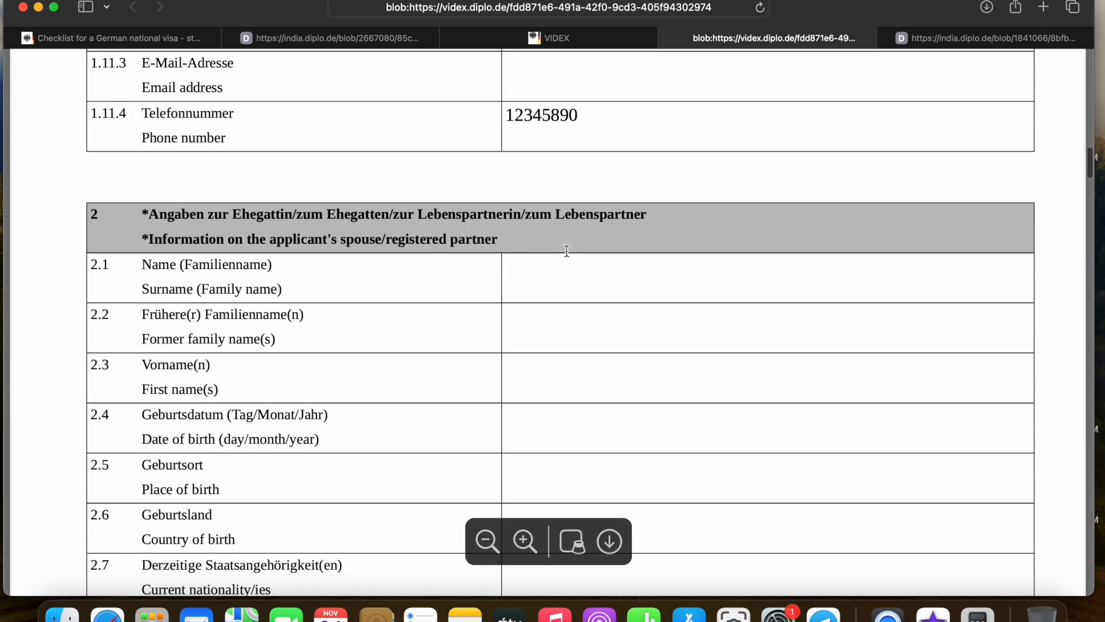
Return to the student checklist and open the additional contact and legal representation declaration
left_click(428, 41)
scroll(425, 314, "down", 1)
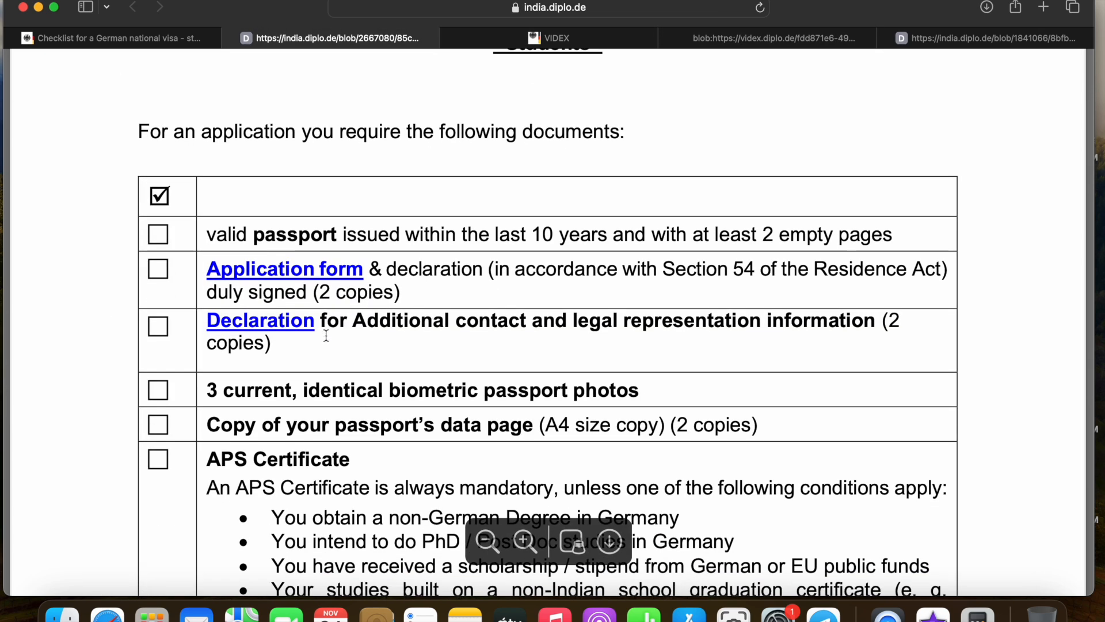
left_click(290, 332)
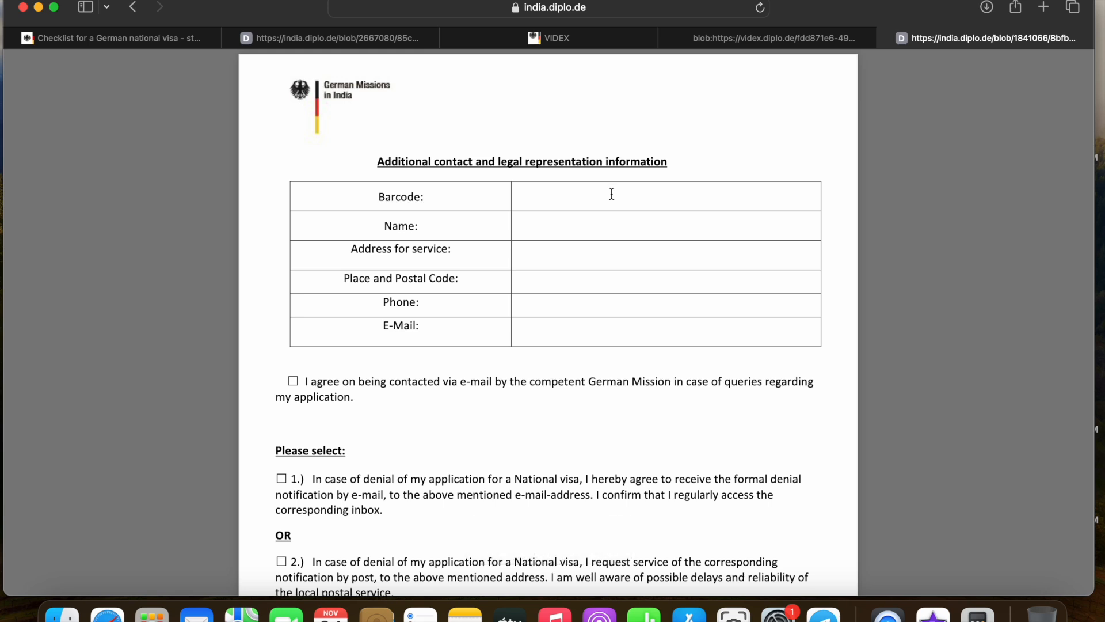
Read through the blank Additional contact and legal representation declaration PDF
scroll(612, 194, "down", 1)
scroll(585, 231, "down", 1)
scroll(585, 232, "up", 2)
scroll(548, 329, "down", 1)
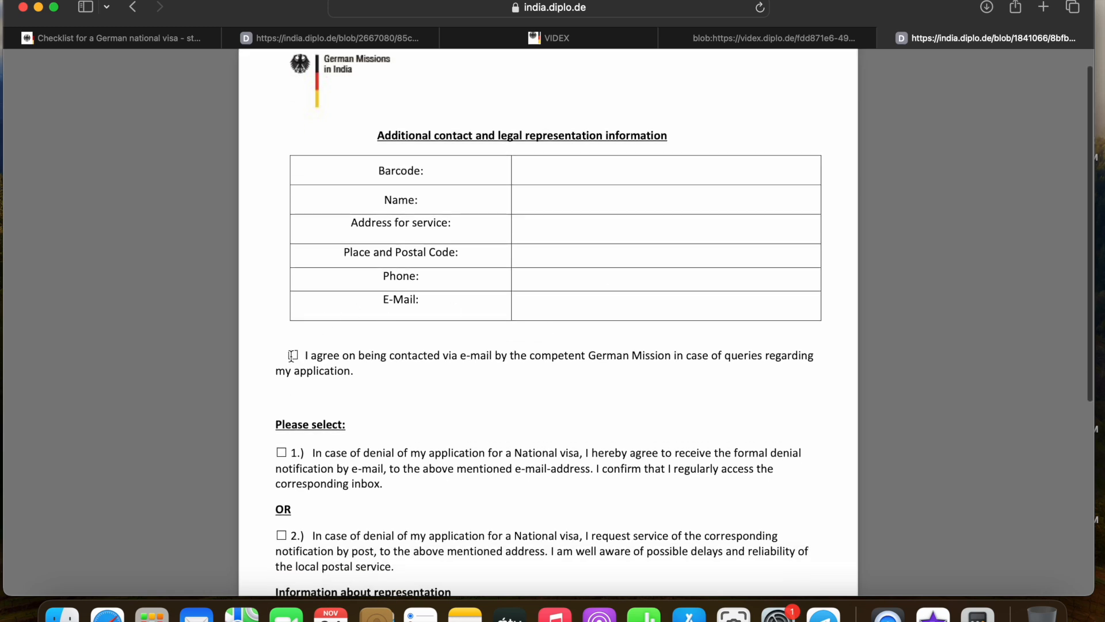
scroll(336, 343, "down", 3)
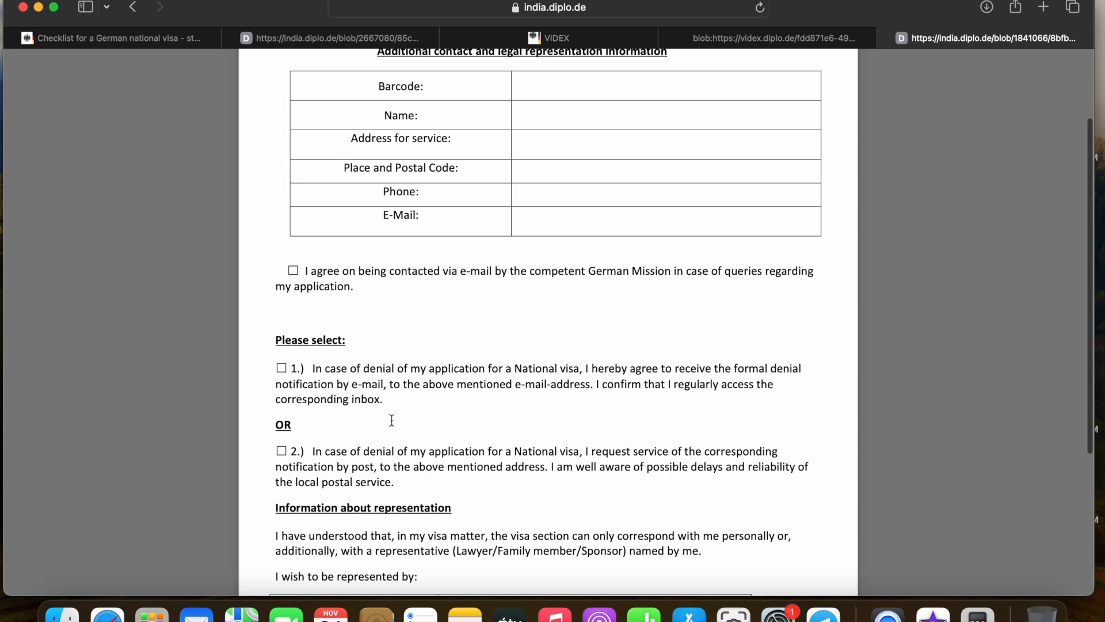
scroll(391, 420, "down", 1)
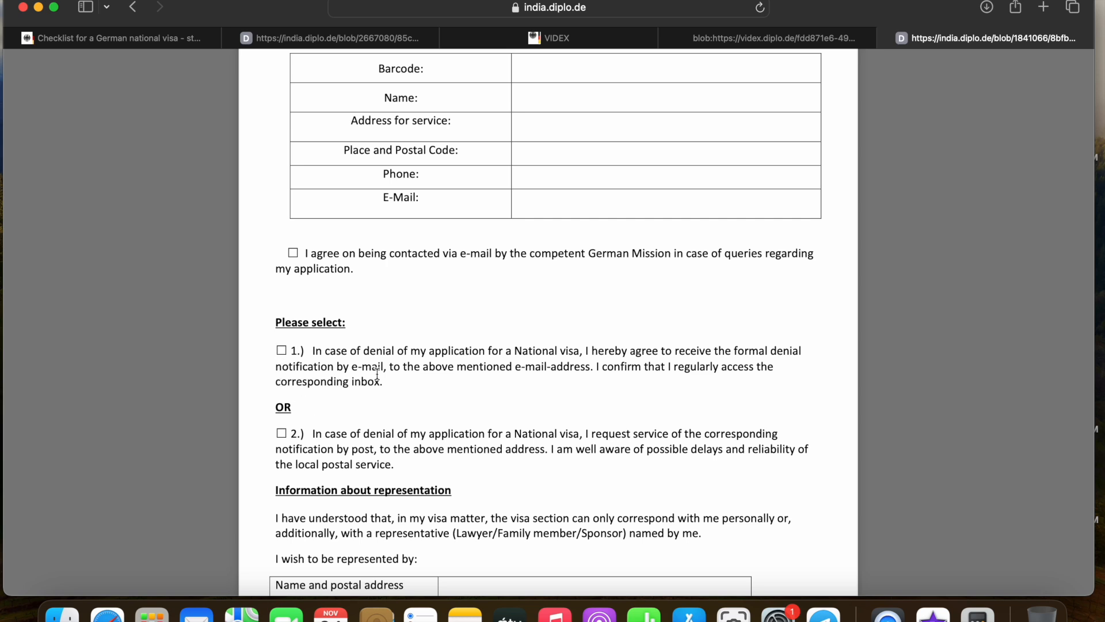
scroll(377, 369, "down", 3)
scroll(376, 373, "down", 5)
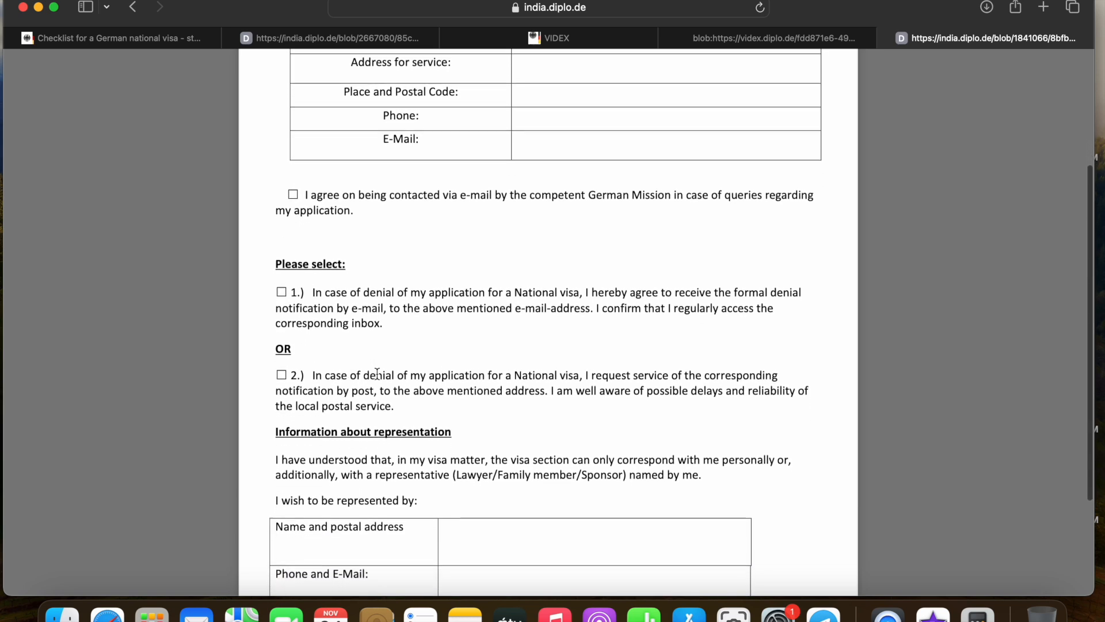
scroll(458, 371, "down", 1)
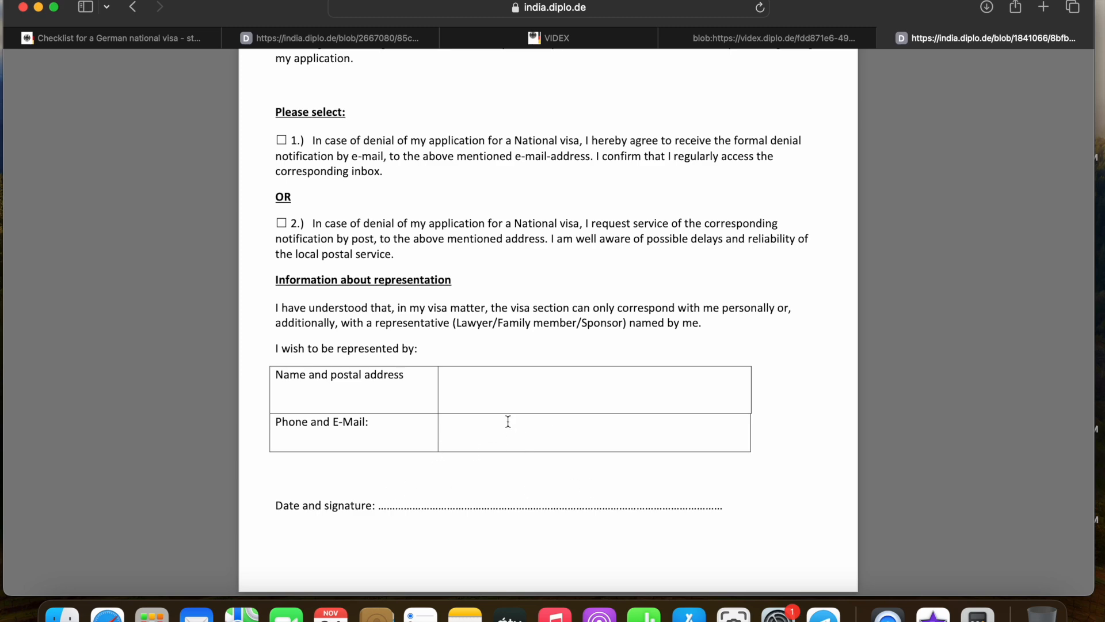
scroll(578, 392, "up", 4)
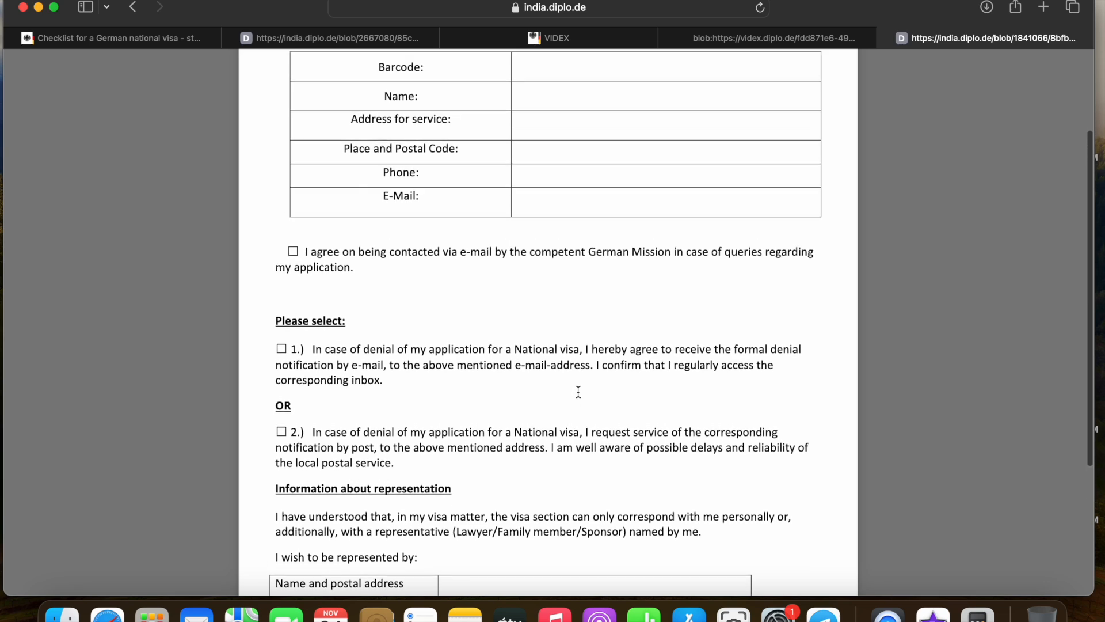
scroll(578, 392, "up", 3)
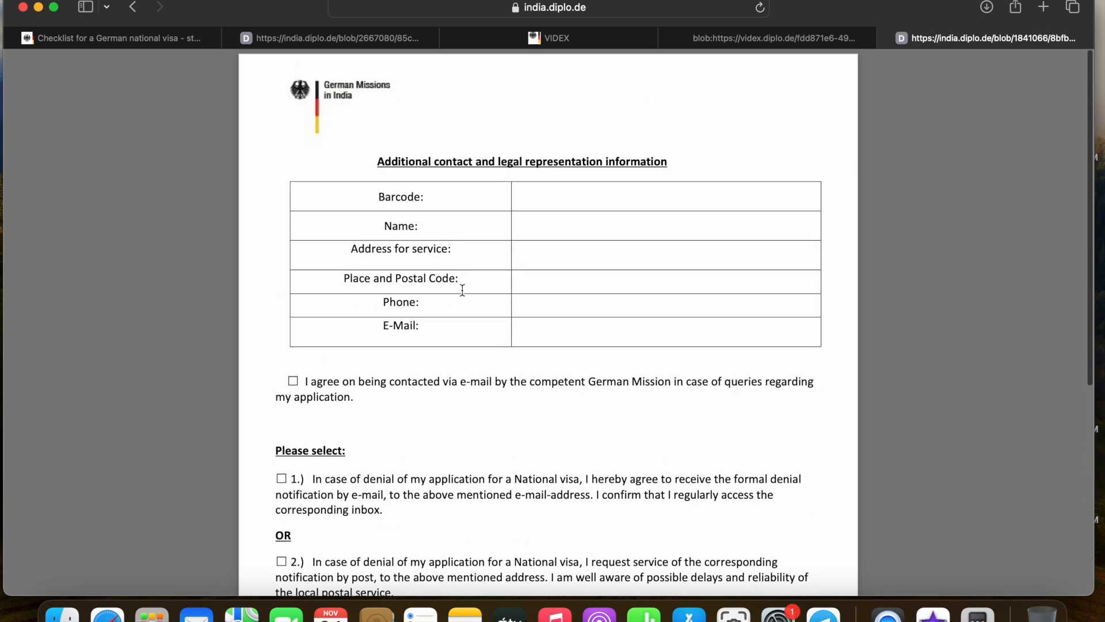
Switch Safari back to the student visa checklist PDF
left_click(187, 44)
left_click(356, 35)
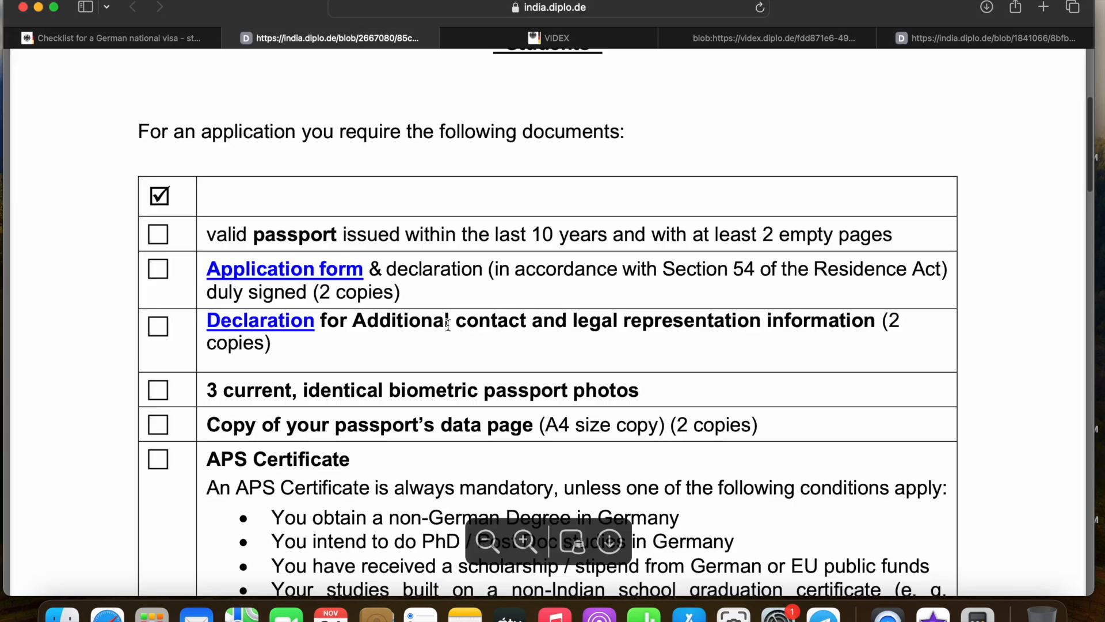
scroll(447, 323, "up", 1)
Read down the required-documents list, briefly marking the blocked account requirement
scroll(448, 325, "down", 2)
scroll(448, 325, "down", 1)
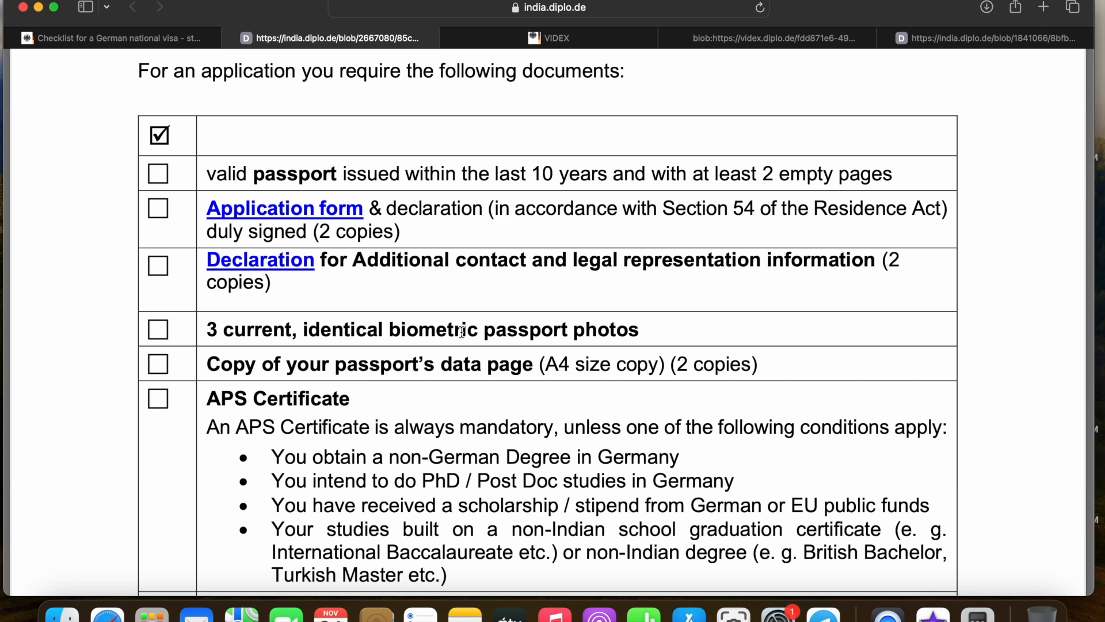
scroll(461, 331, "down", 1)
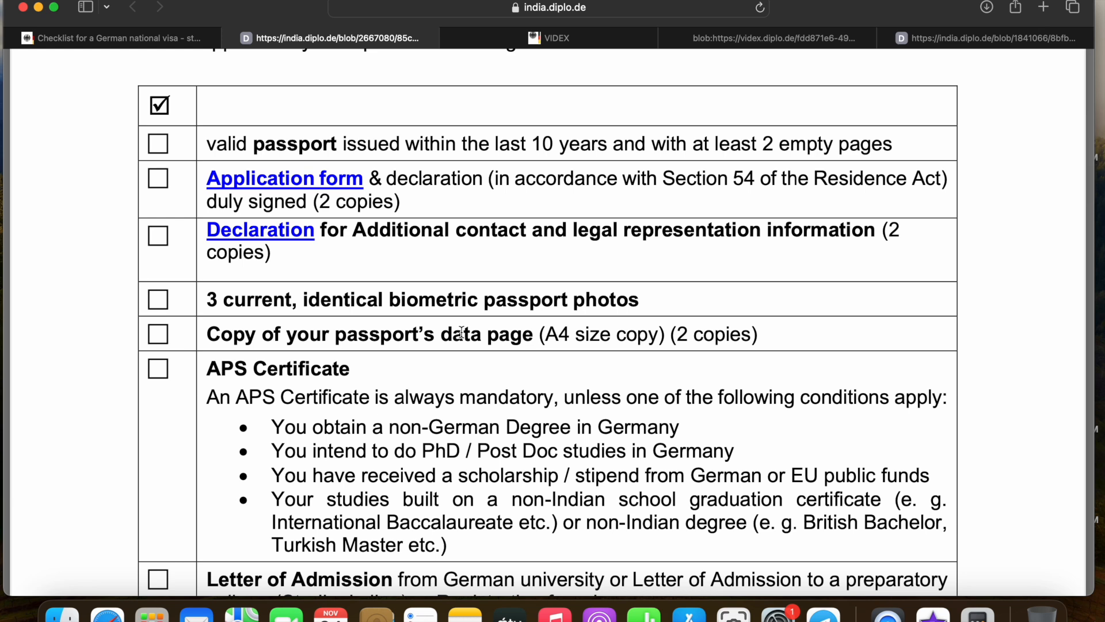
scroll(461, 332, "down", 1)
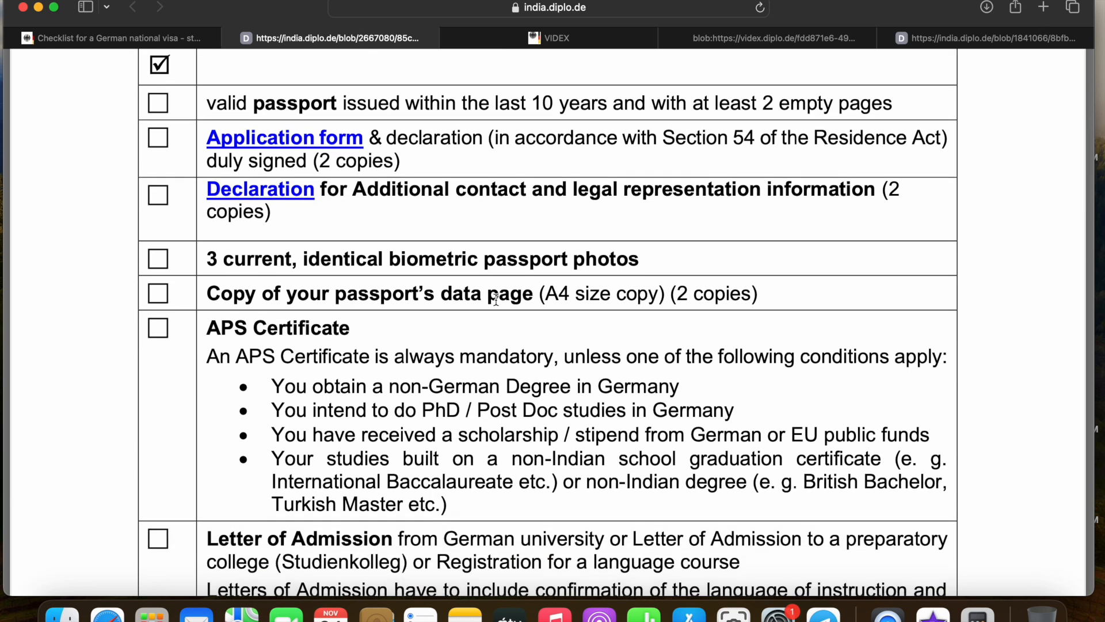
scroll(496, 299, "down", 3)
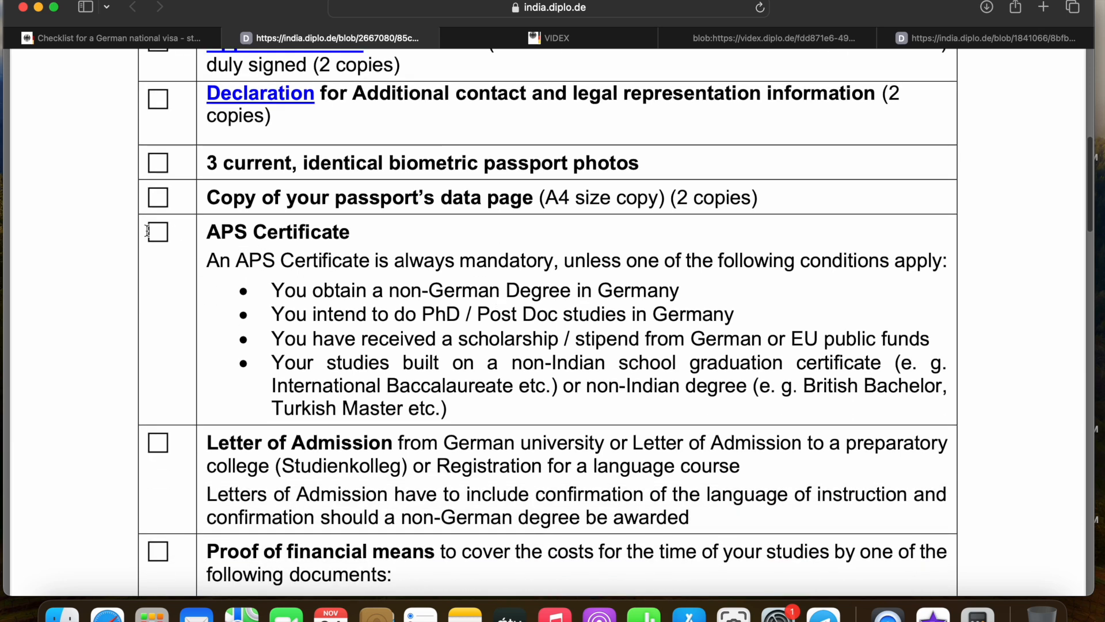
scroll(254, 271, "down", 3)
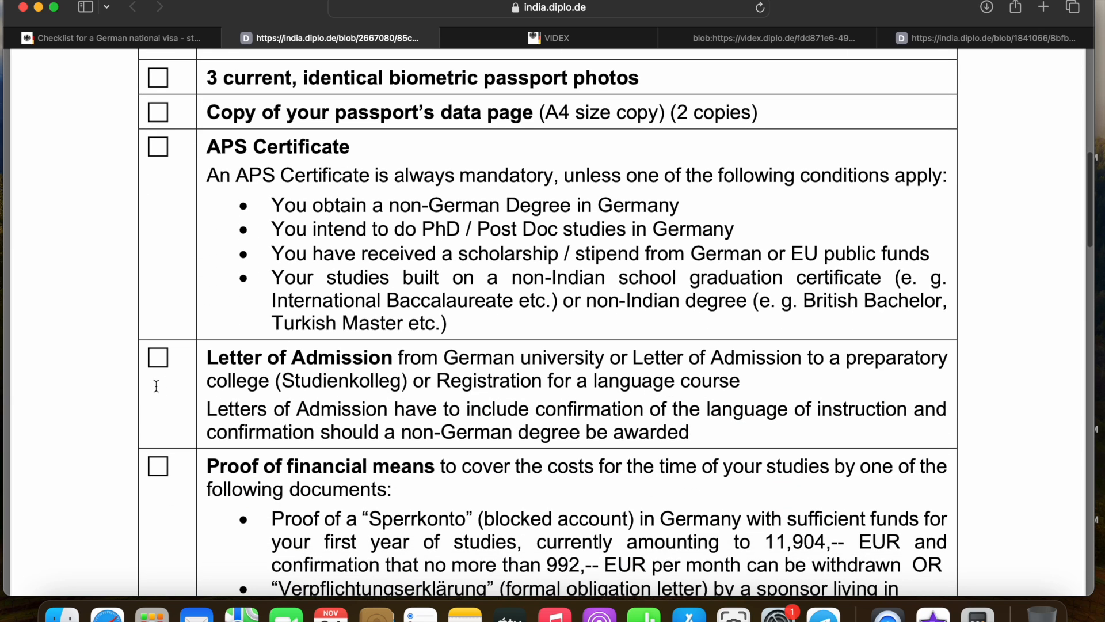
scroll(157, 363, "down", 2)
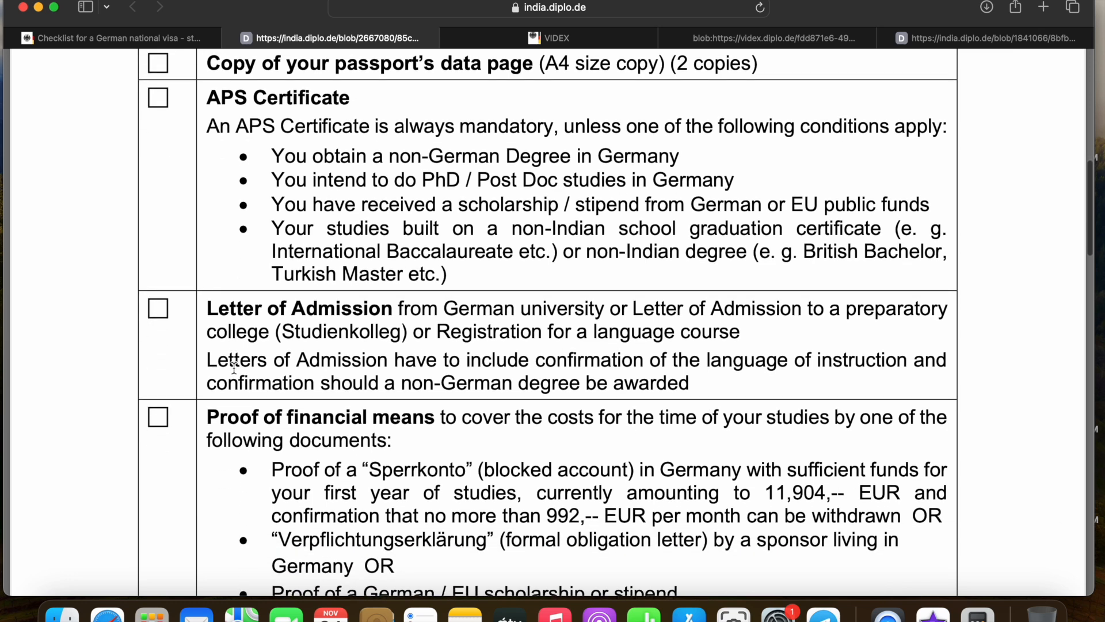
scroll(159, 309, "down", 4)
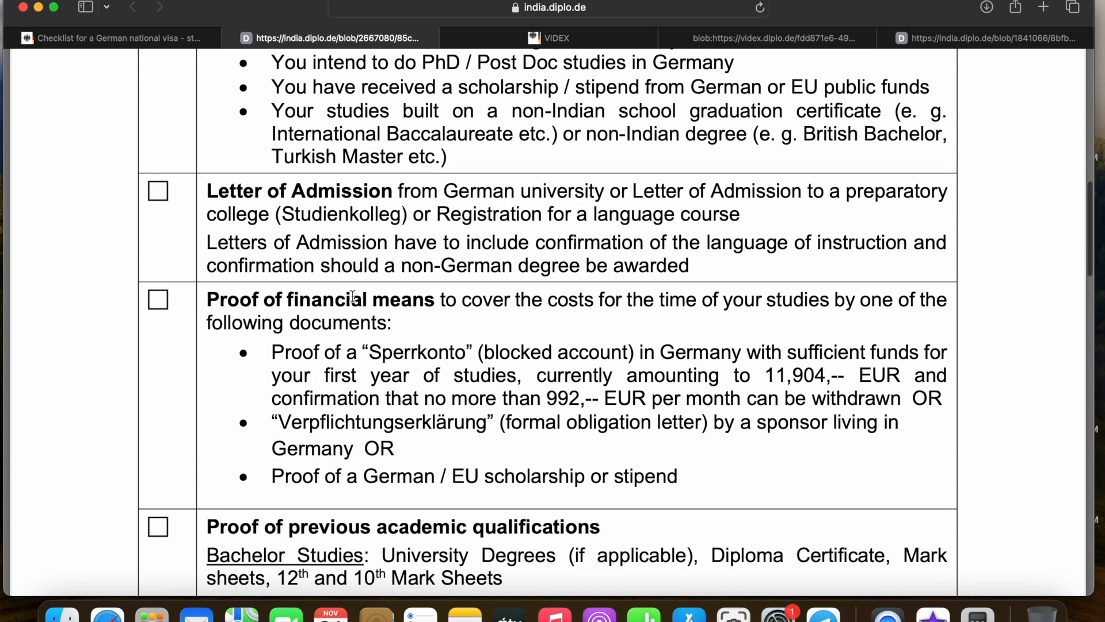
left_click_drag(485, 353, 589, 353)
left_click(512, 322)
Scroll through the remaining checklist requirements, rechecking the earlier entries
scroll(512, 321, "down", 8)
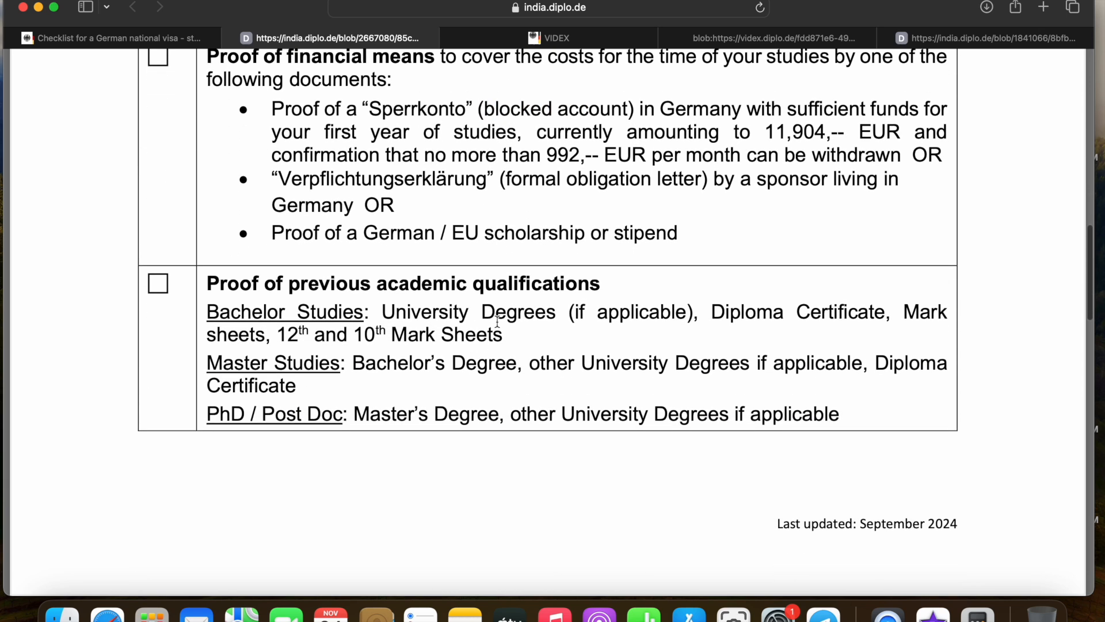
scroll(278, 334, "down", 1)
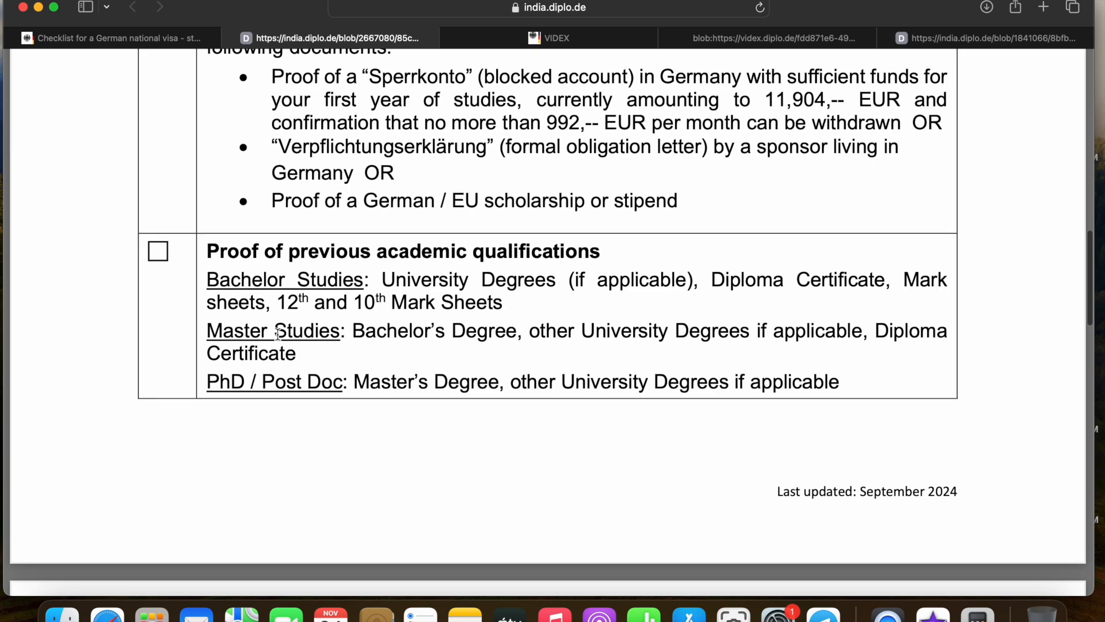
scroll(279, 334, "down", 15)
scroll(278, 334, "down", 1)
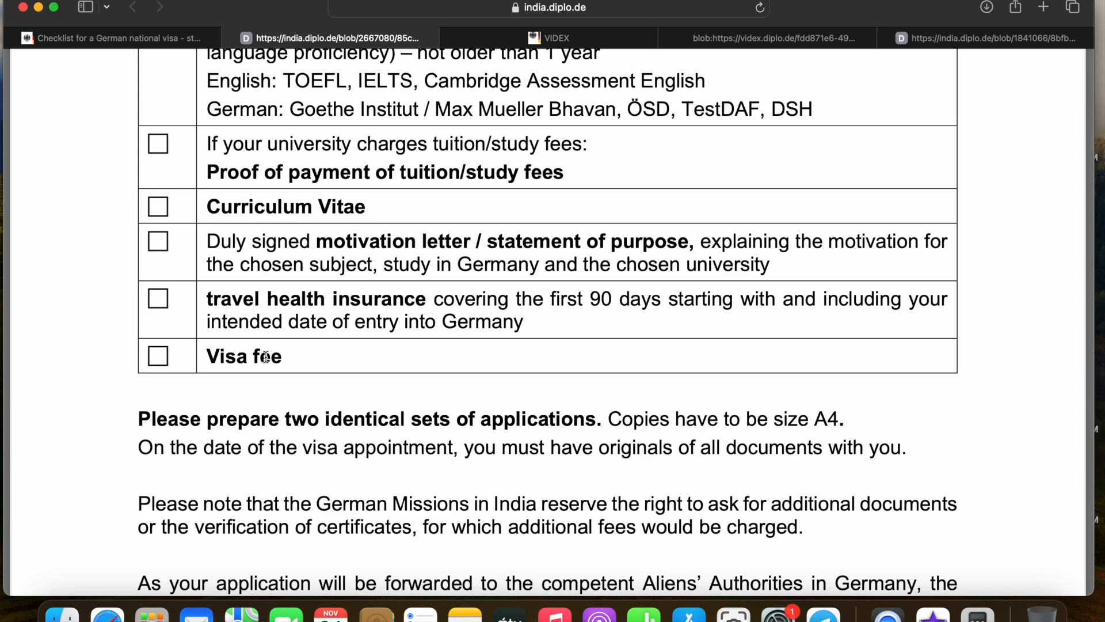
scroll(265, 356, "down", 5)
scroll(265, 356, "up", 10)
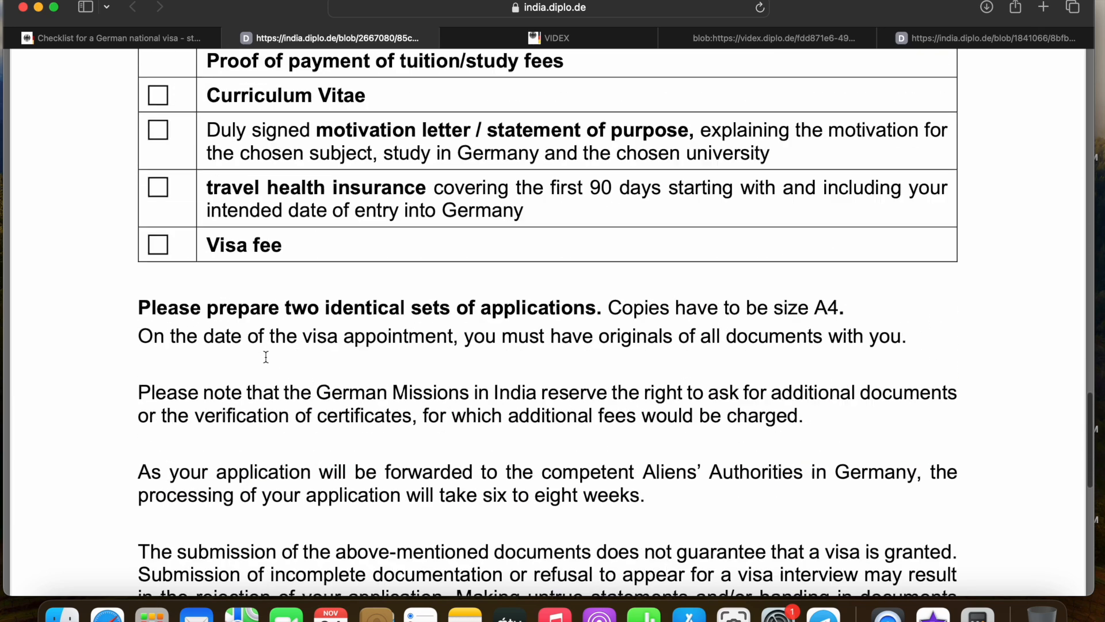
scroll(265, 356, "up", 2)
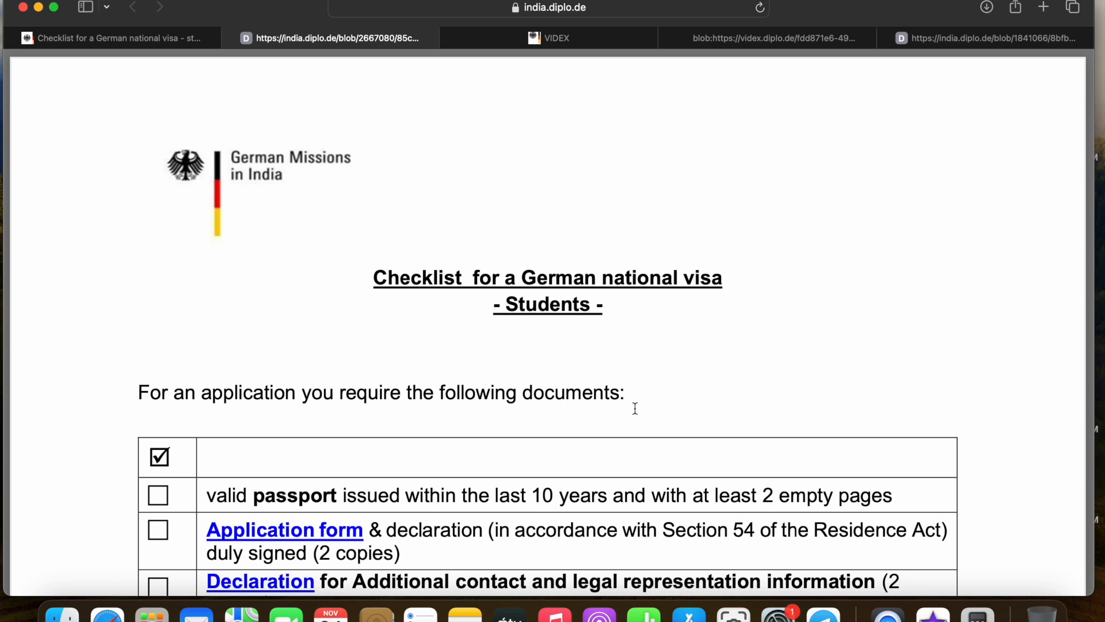
scroll(635, 408, "down", 1)
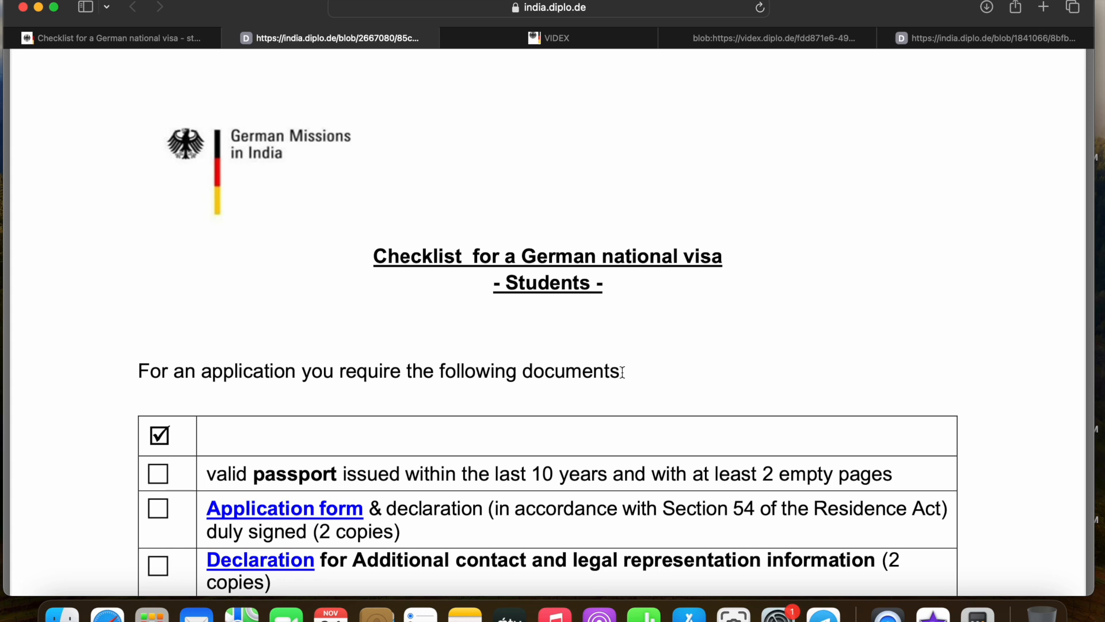
scroll(622, 372, "down", 1)
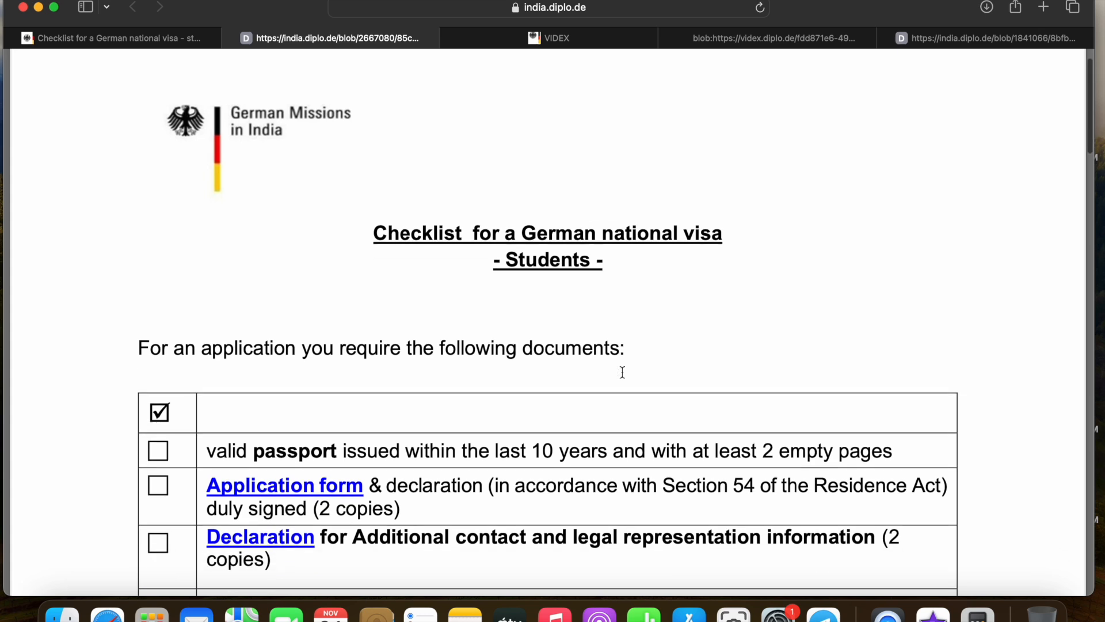